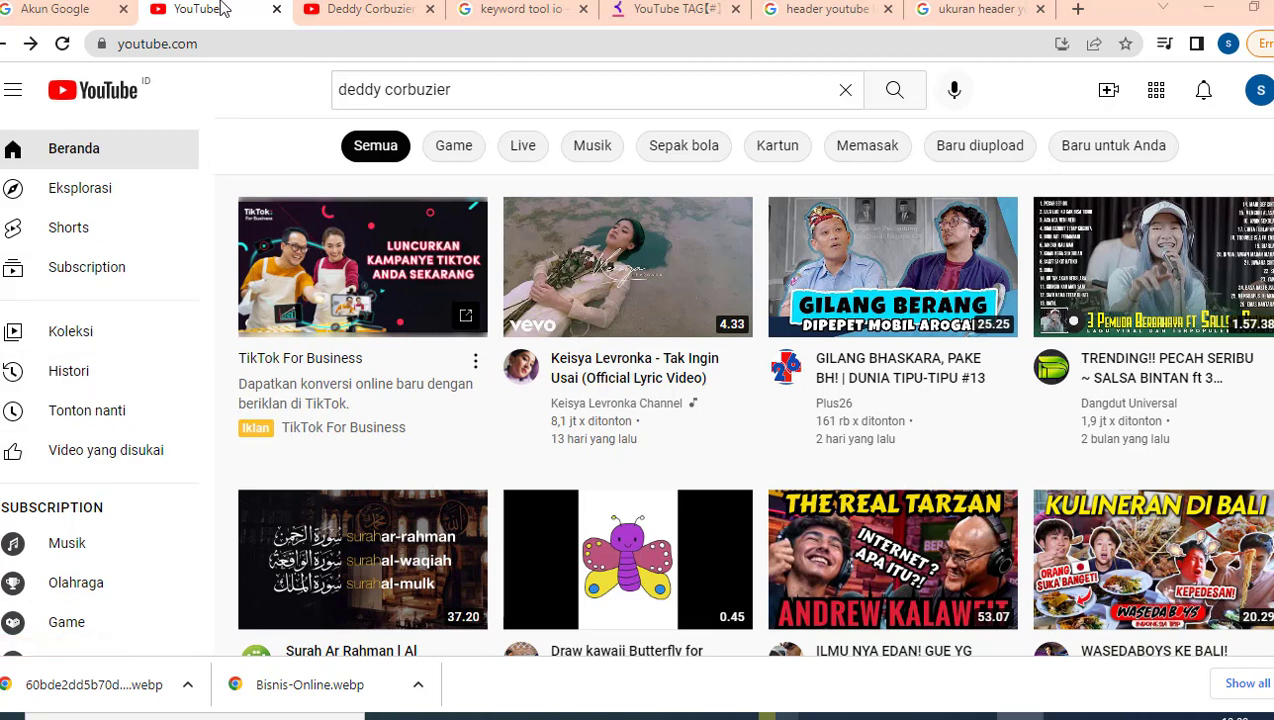
Step: Open the YouTube account menu from the avatar at the top right
left_click(1259, 90)
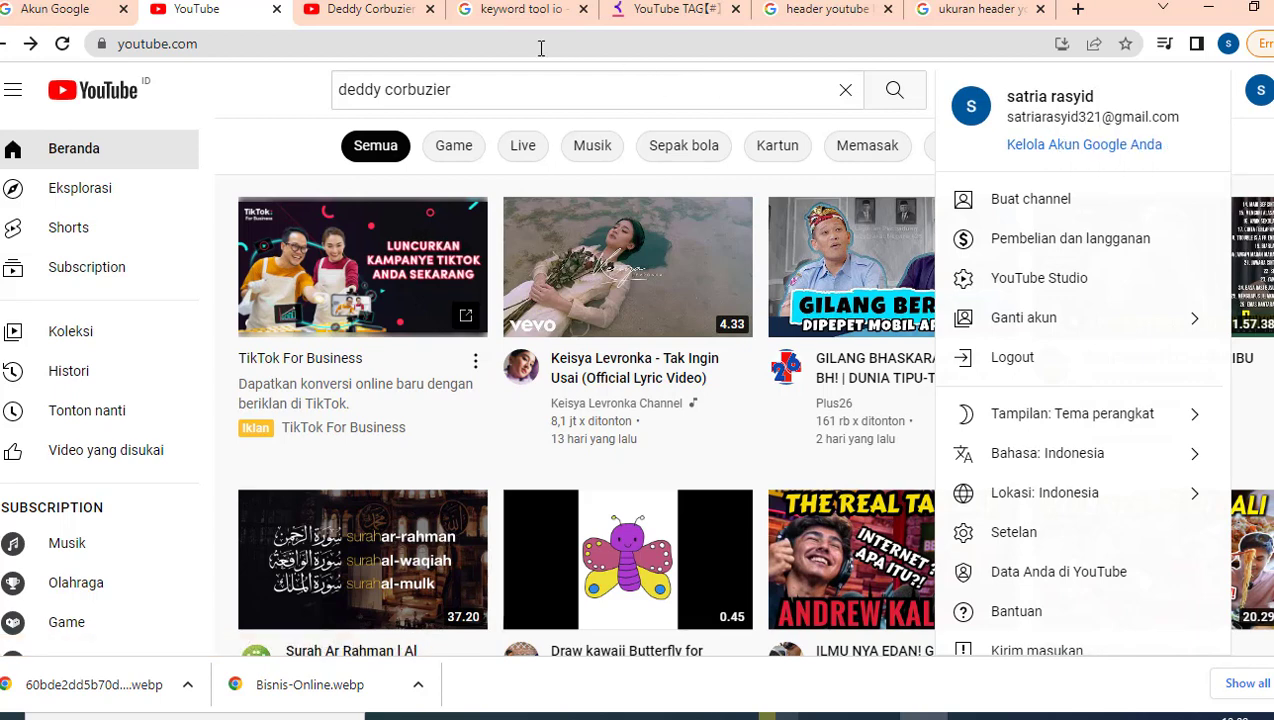
Step: Reopen the account menu and view the YouTube Studio entry's image in a new tab, then close it
left_click(1260, 96)
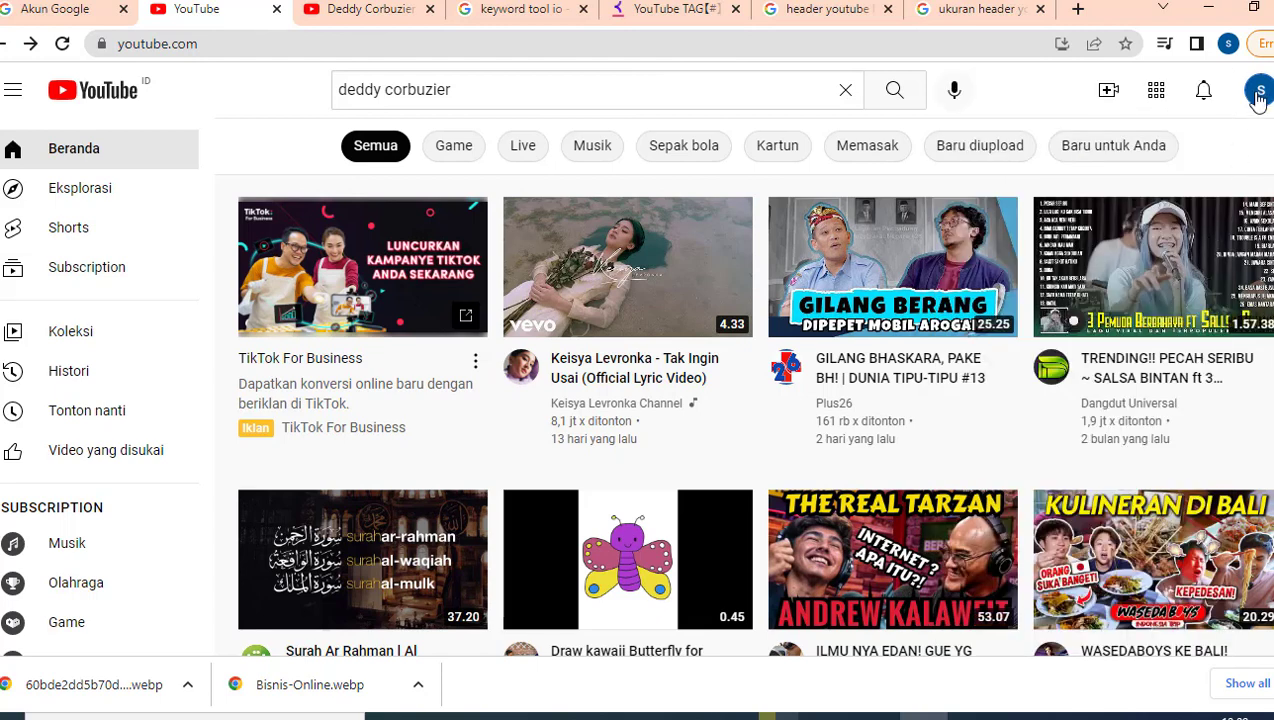
left_click(1259, 97)
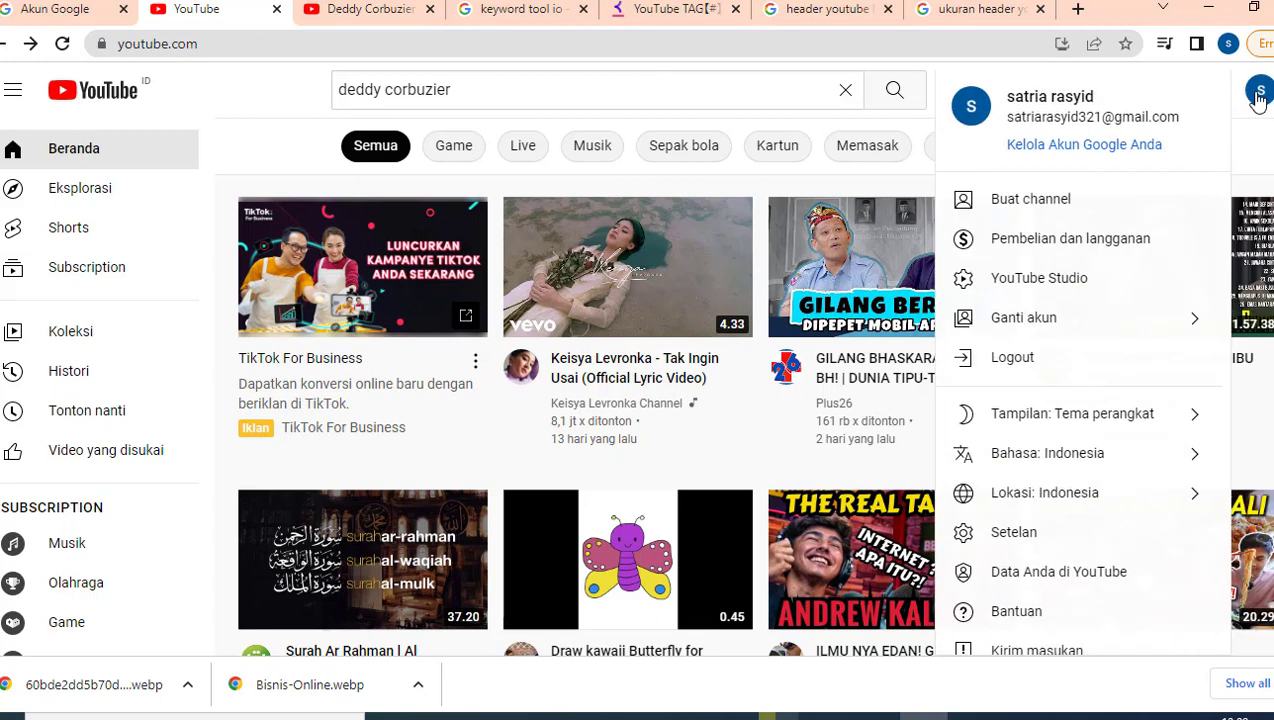
right_click(1059, 286)
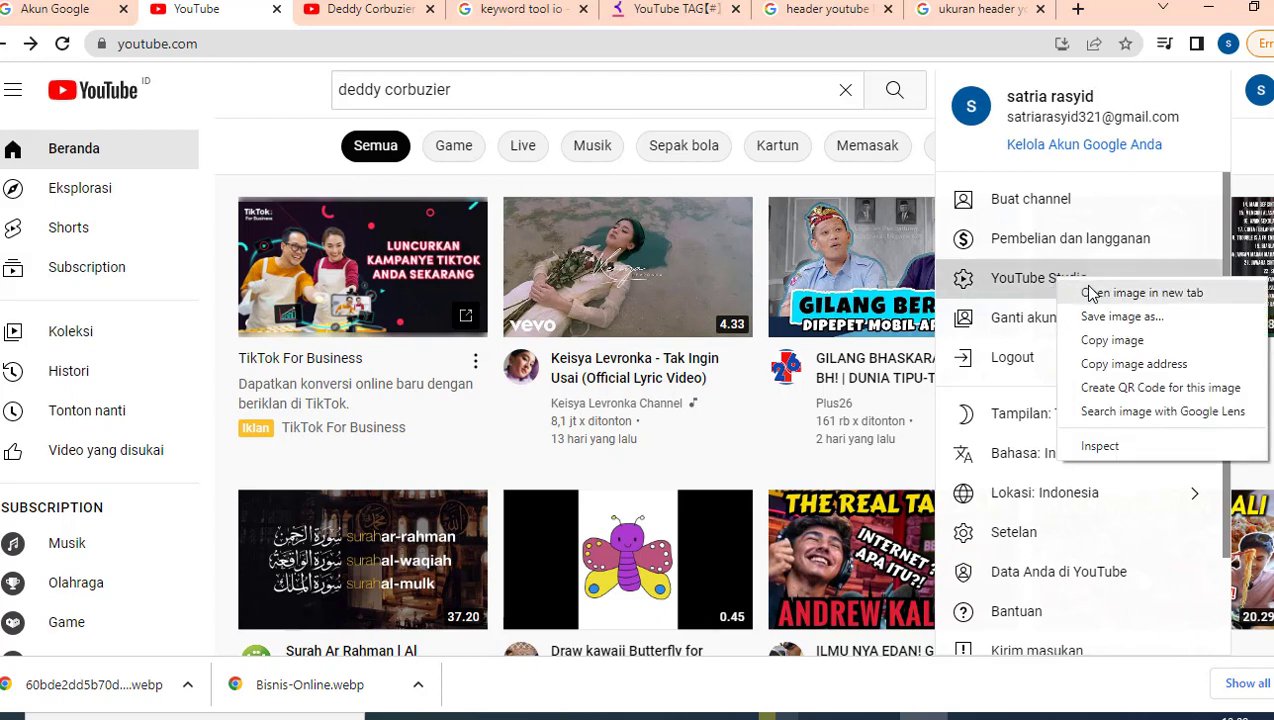
left_click(1088, 291)
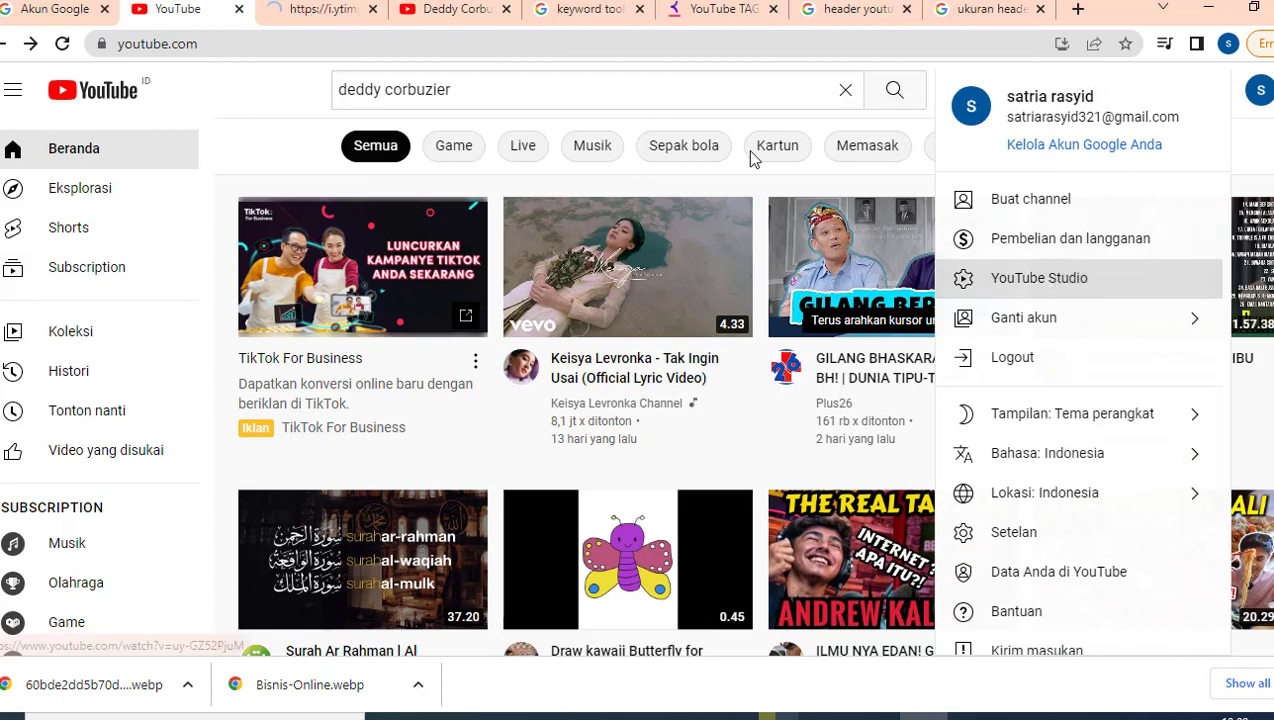
left_click(313, 18)
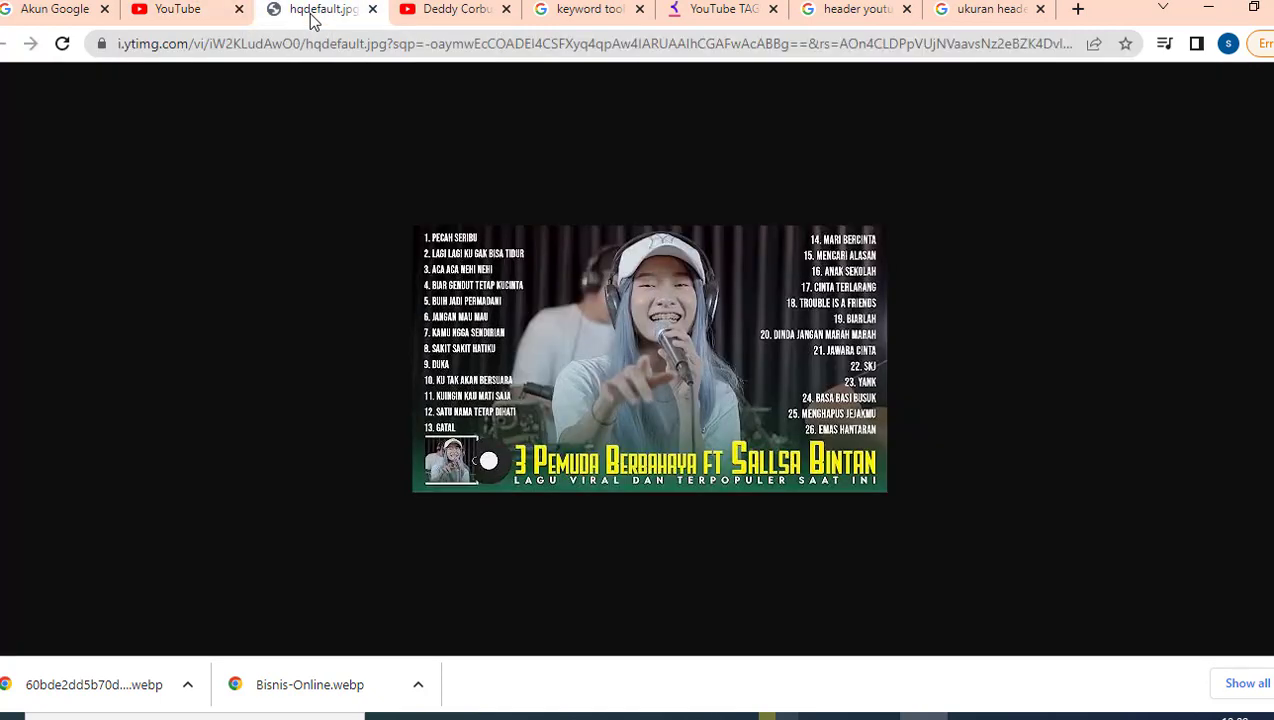
left_click(372, 9)
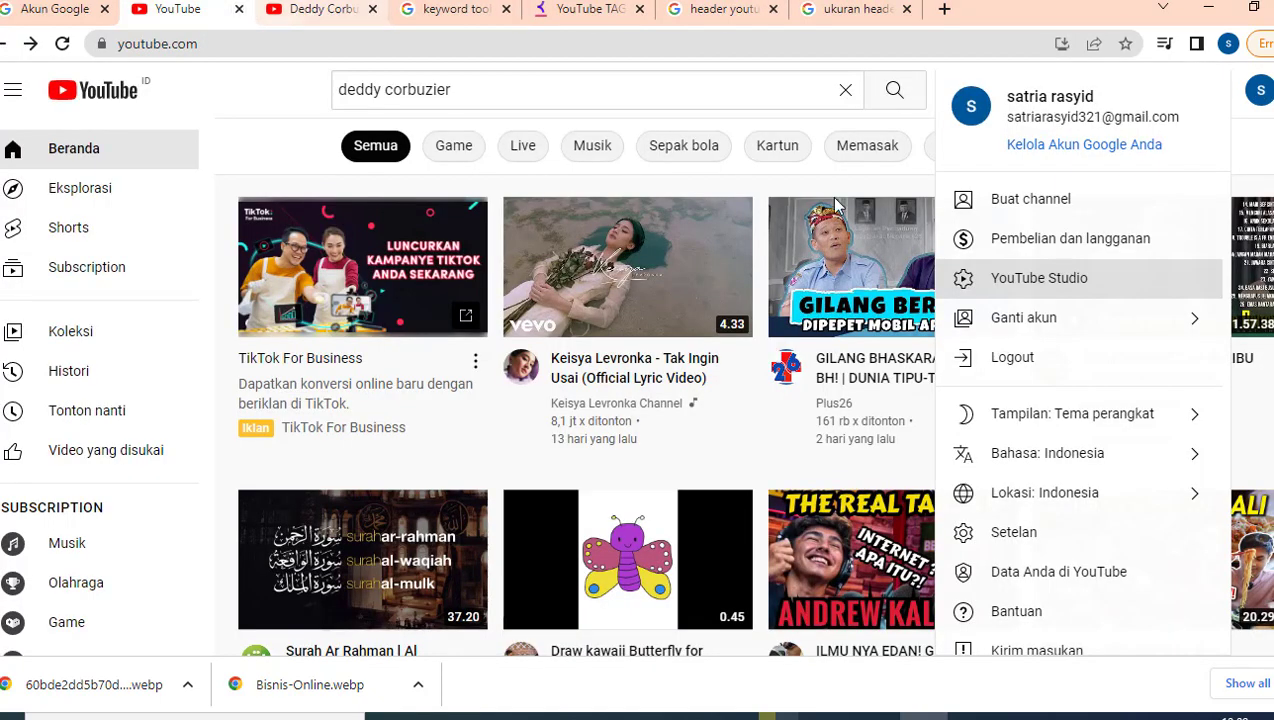
Step: Choose YouTube Studio from the account menu to bring up the 'Tampilan profil Anda' dialog
right_click(1013, 288)
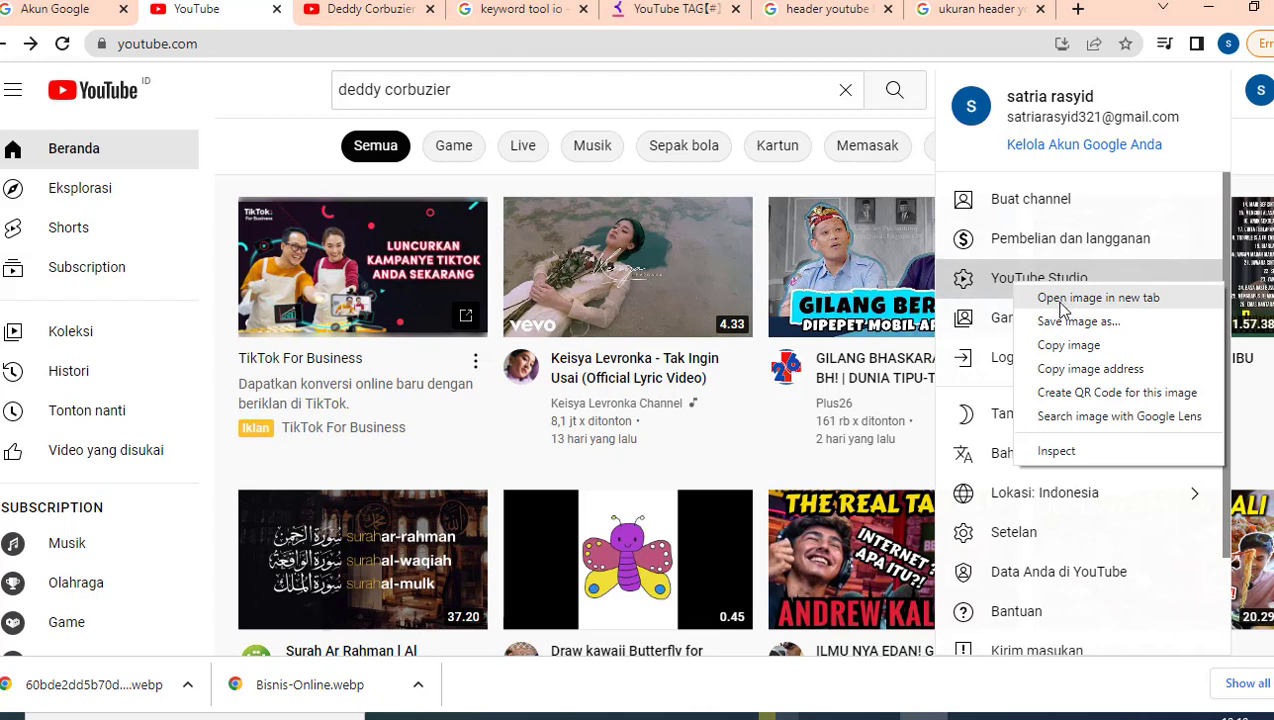
left_click(993, 287)
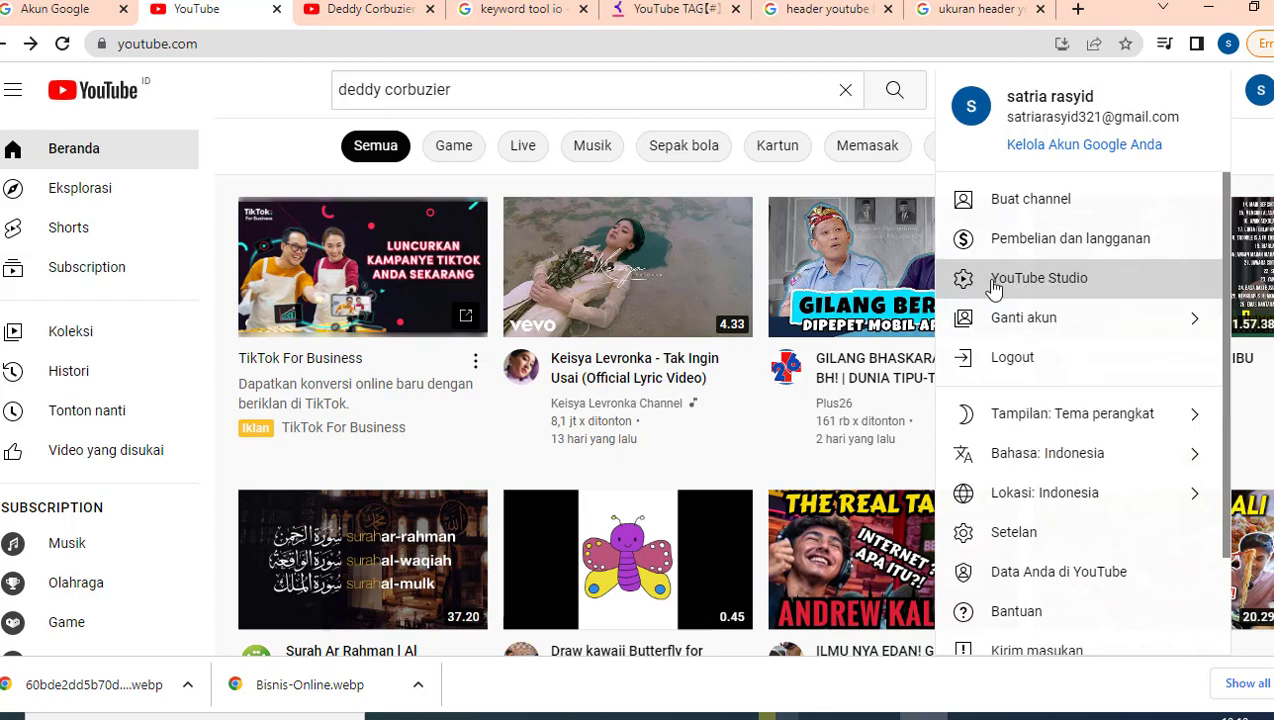
left_click(993, 287)
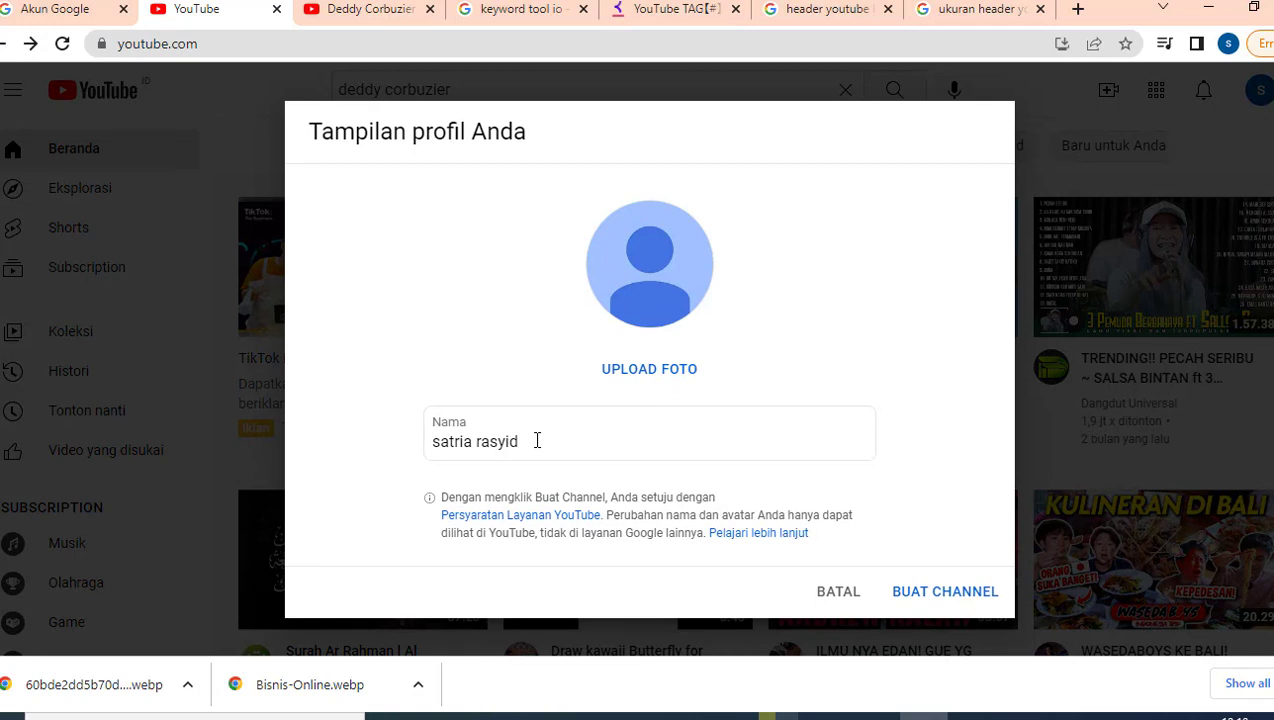
Step: Replace the channel name with 'Bisnis Online' and start uploading a profile photo
left_click(537, 440)
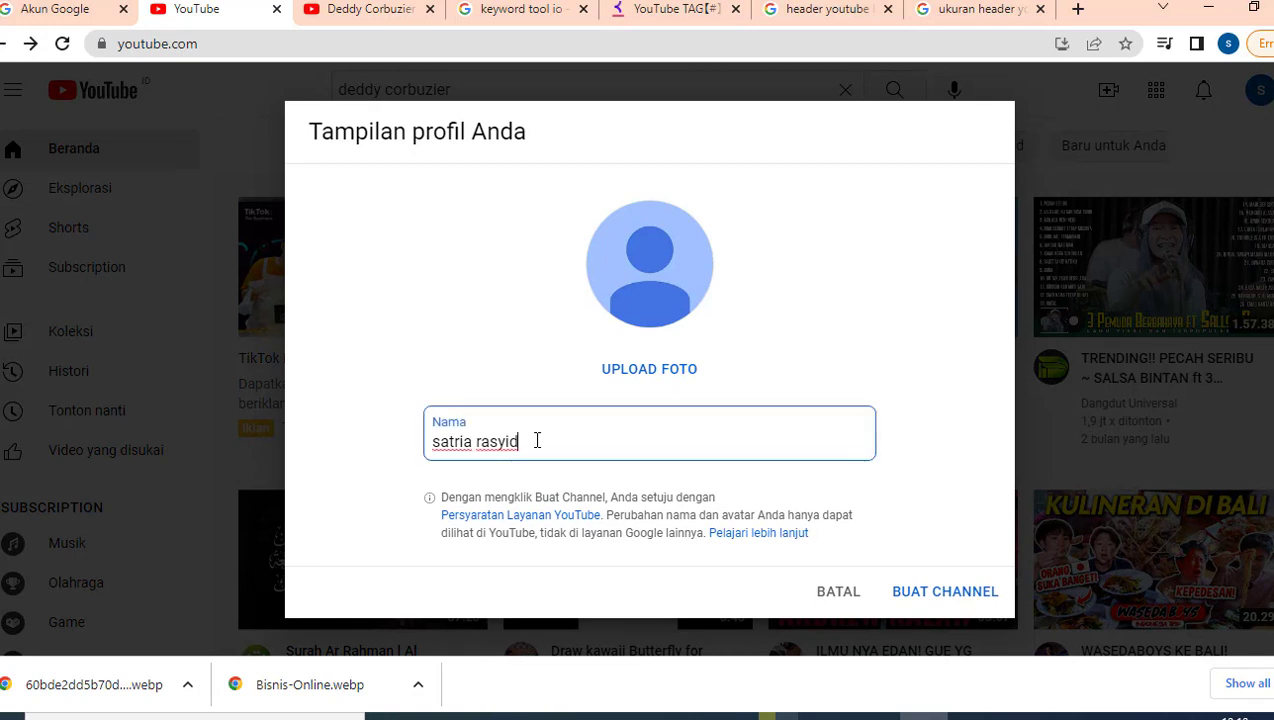
key("ctrl+a")
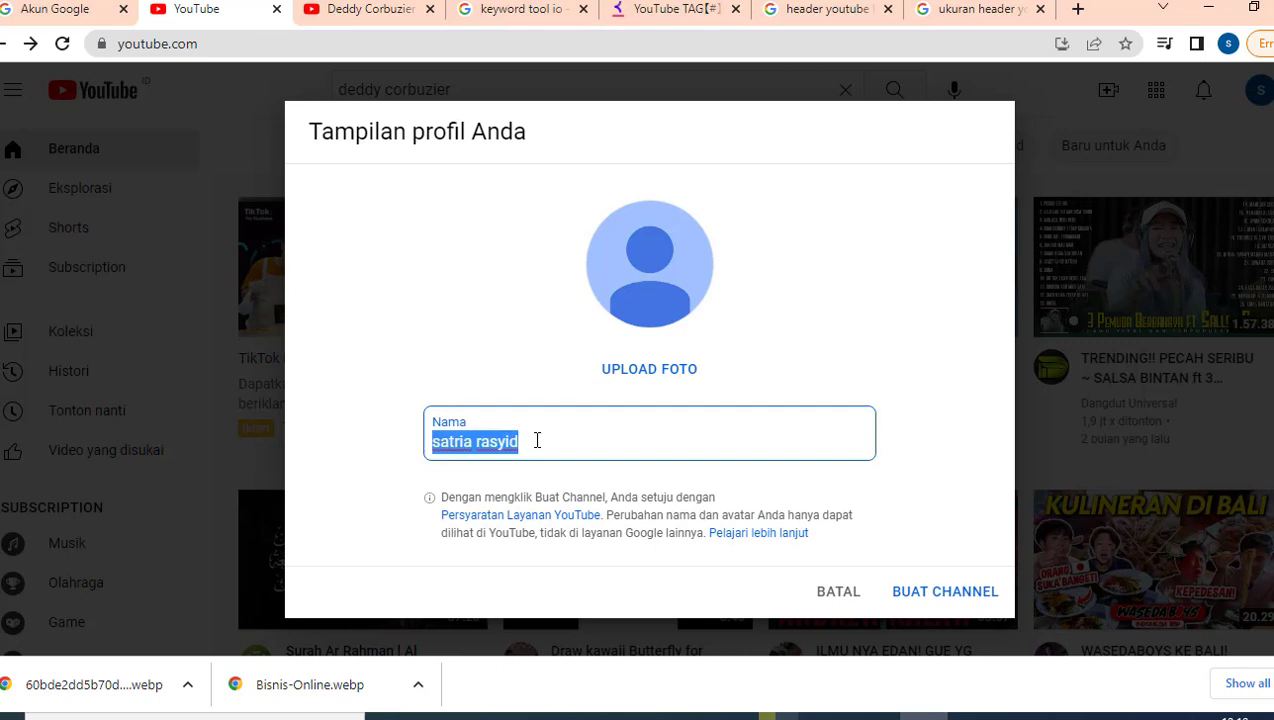
type("B")
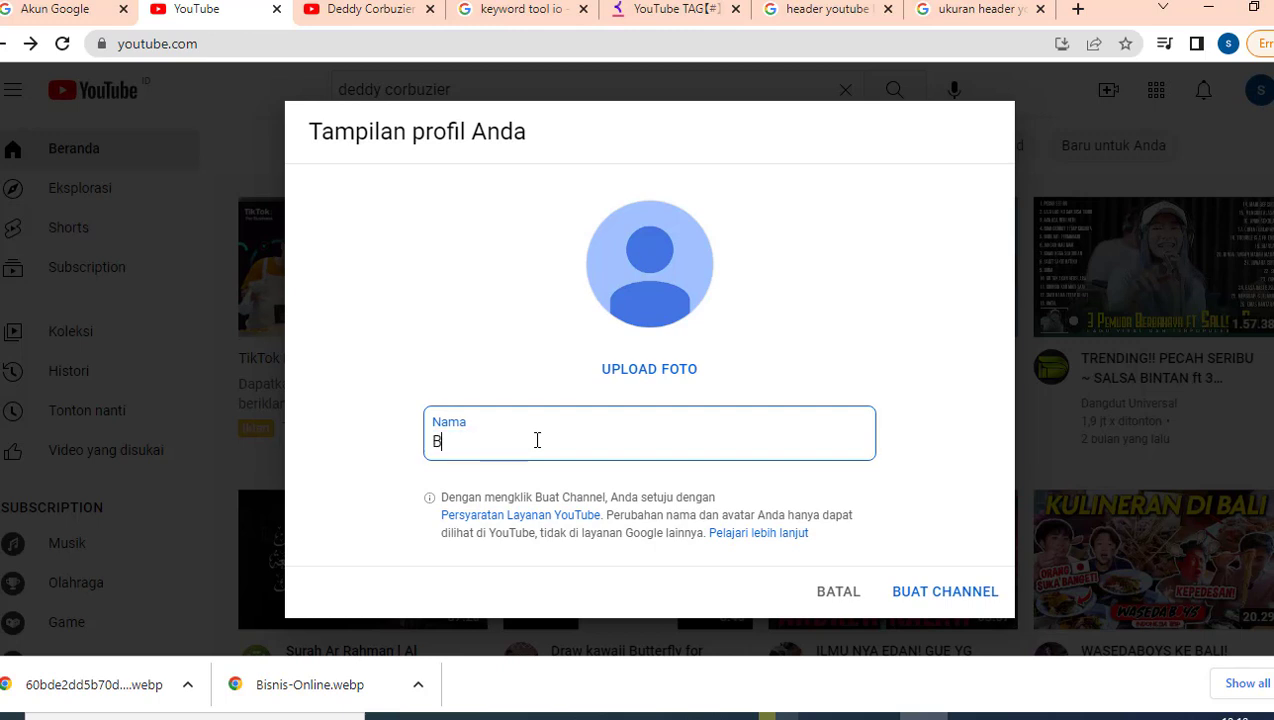
type("isnis Online")
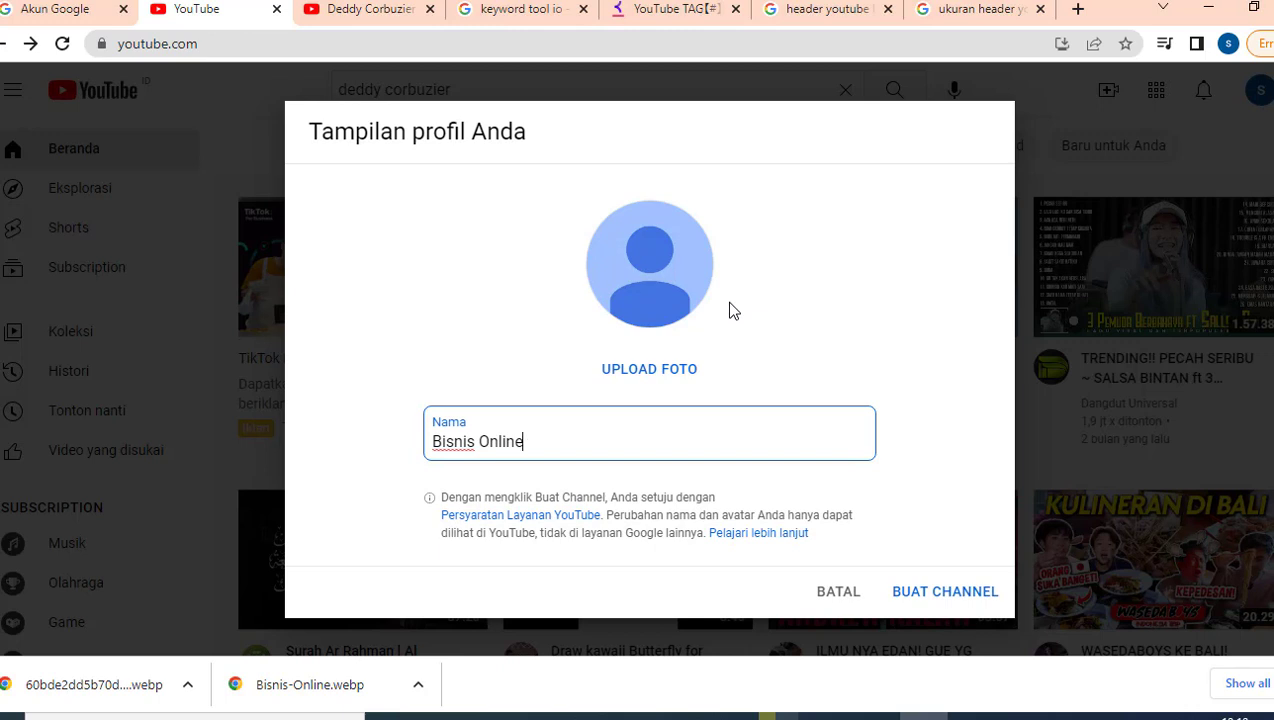
left_click(660, 370)
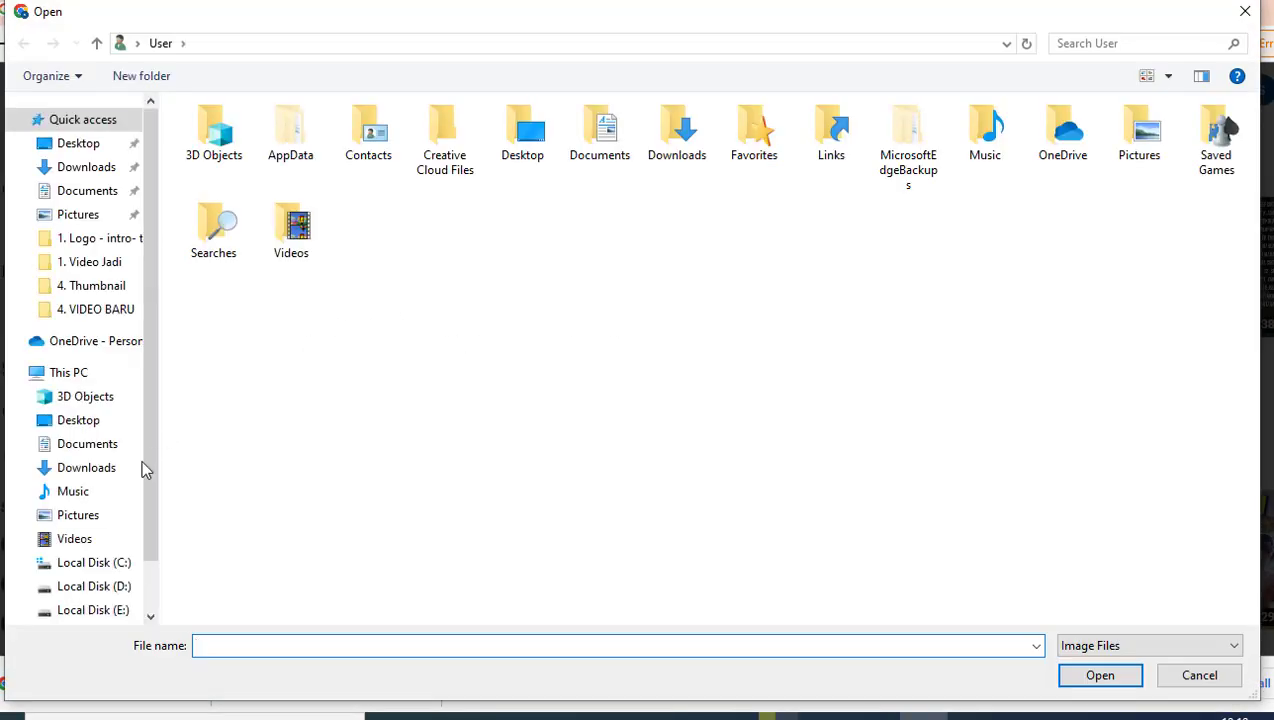
Step: Use the Bisnis-Online image from Downloads, cropped around its Online Business lettering
left_click(86, 467)
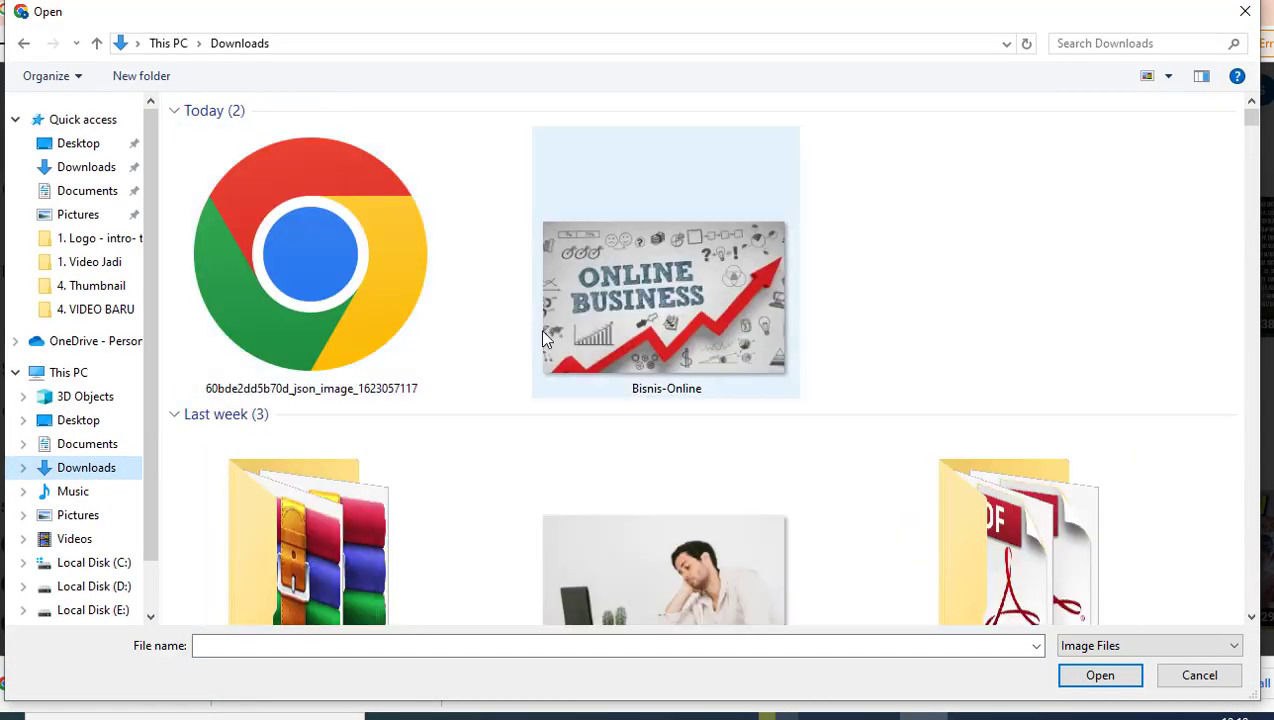
double_click(638, 222)
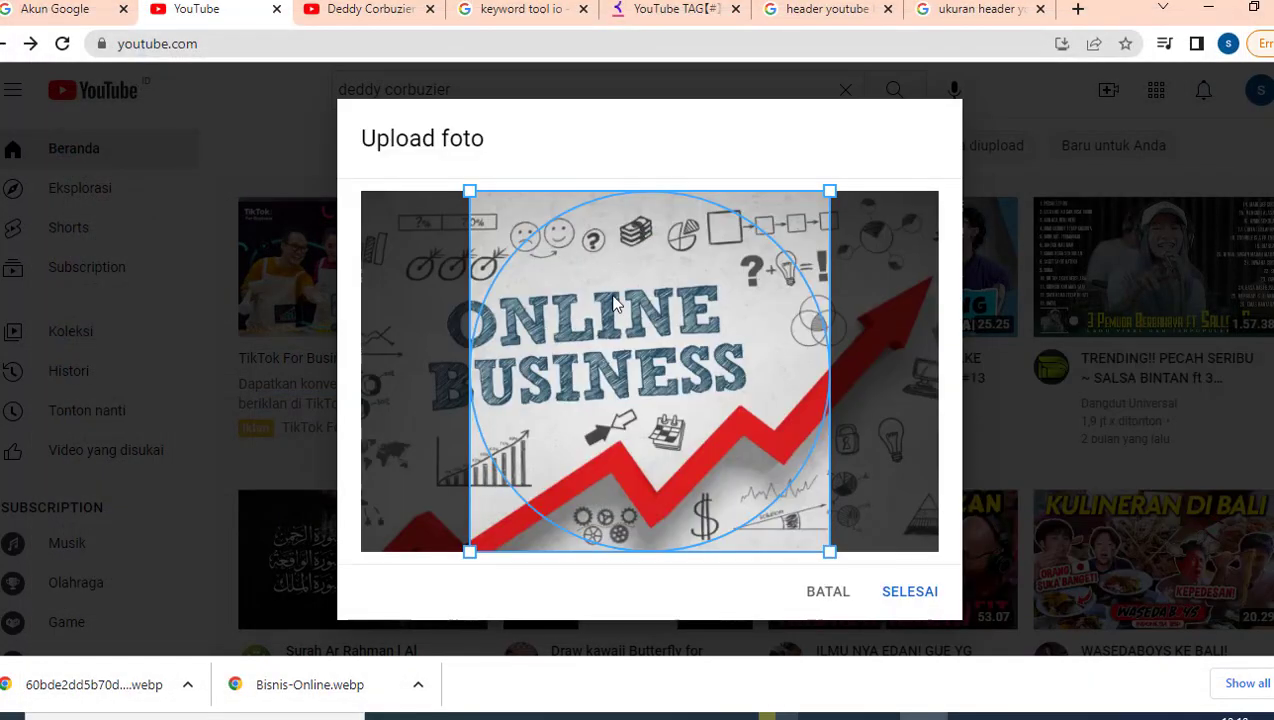
left_click_drag(614, 303, 548, 293)
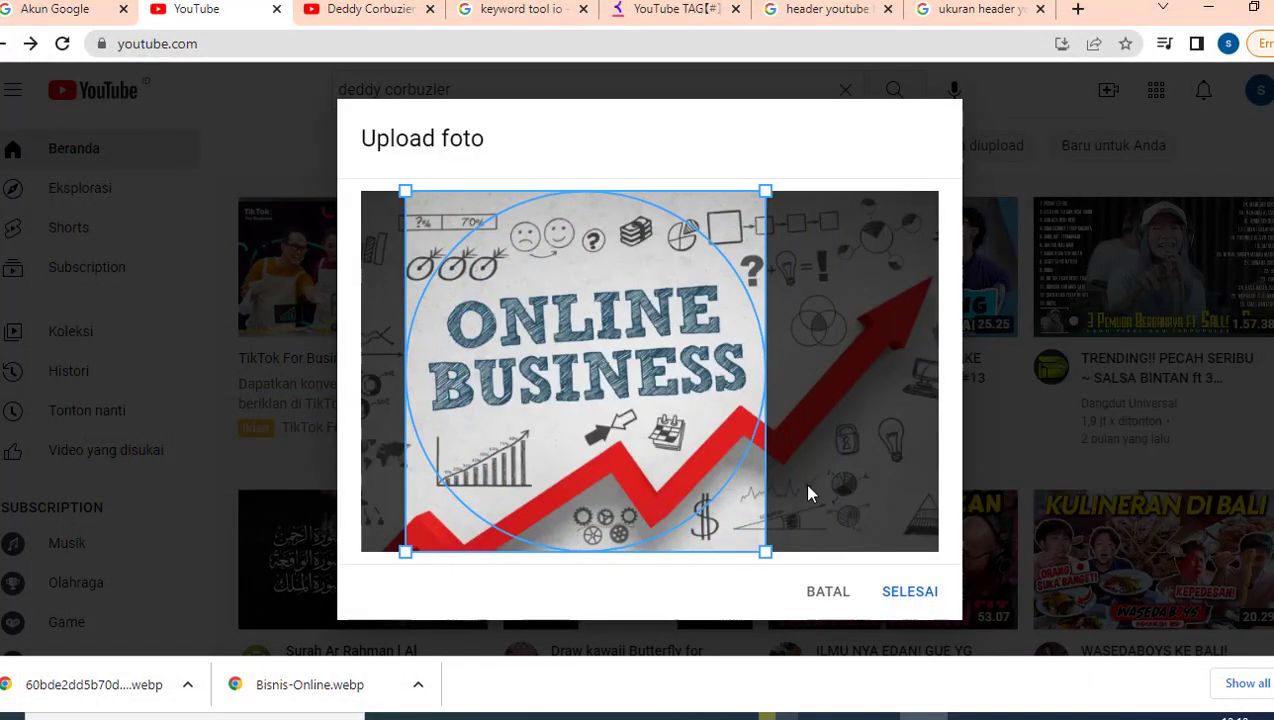
left_click(907, 594)
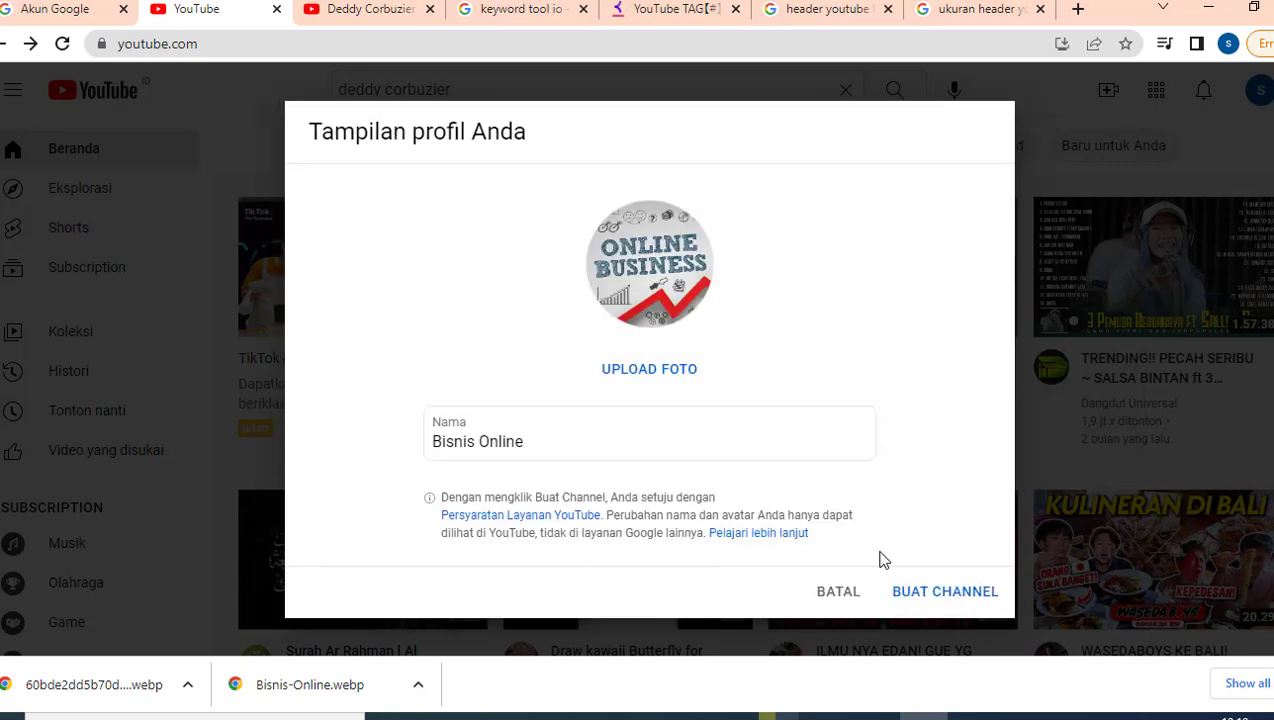
Step: Create the channel, then dismiss the Studio welcome screen and the dark-theme notice
left_click(934, 600)
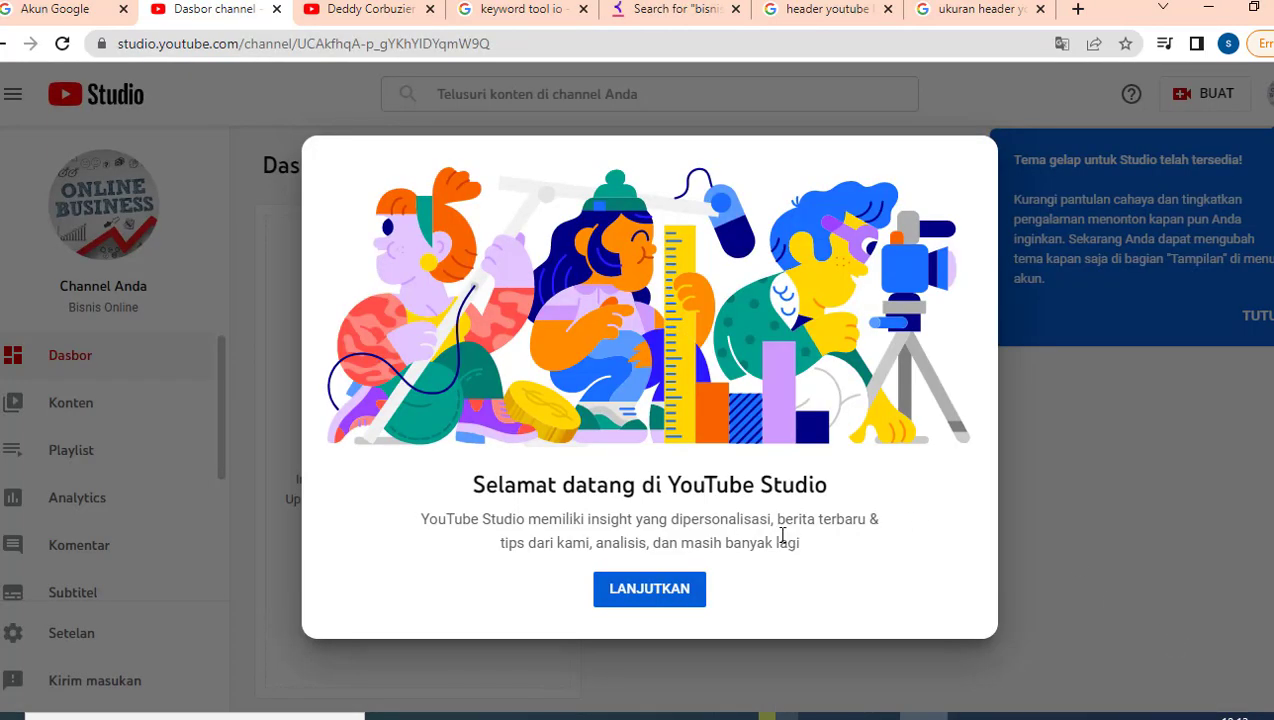
left_click(652, 591)
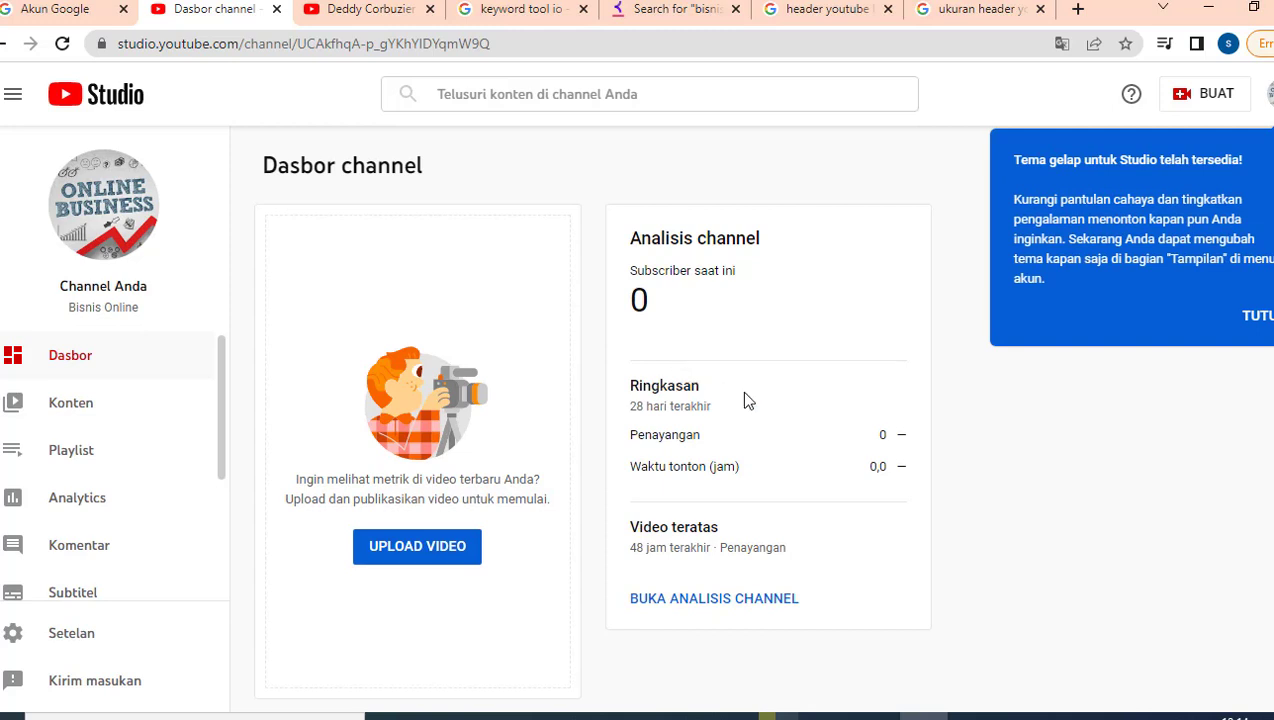
left_click(1258, 316)
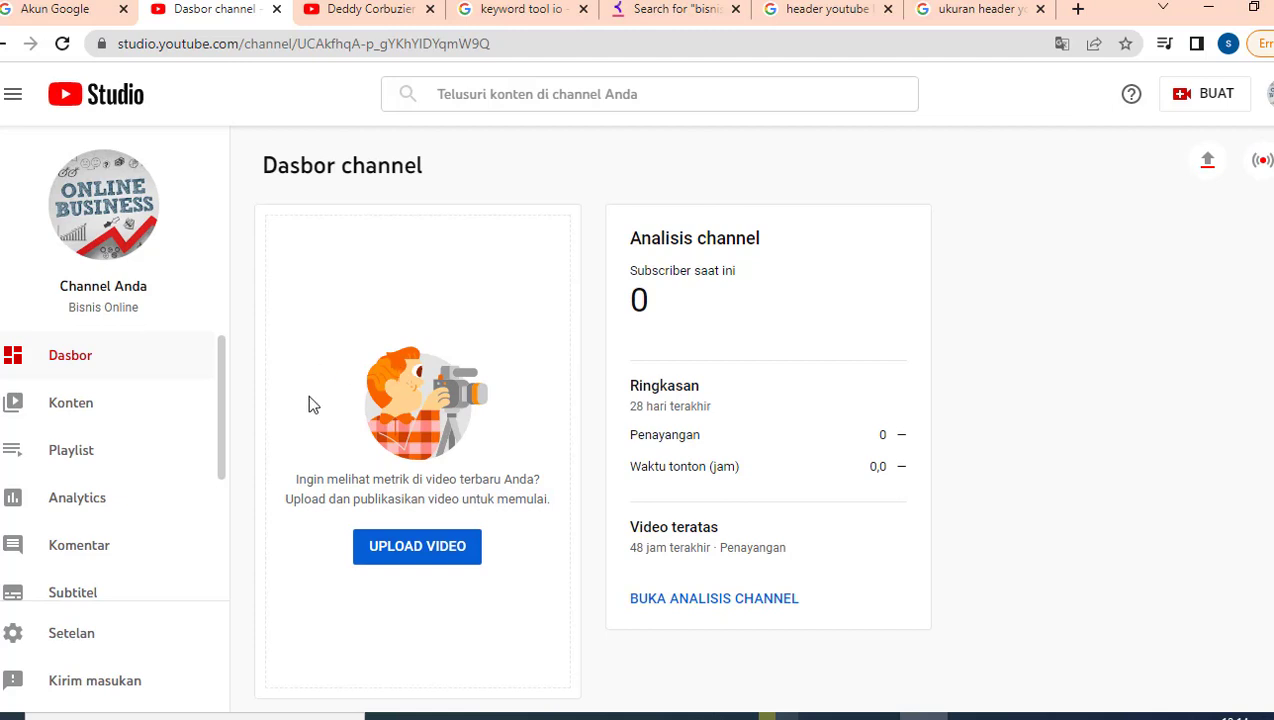
scroll(190, 410, "down", 2)
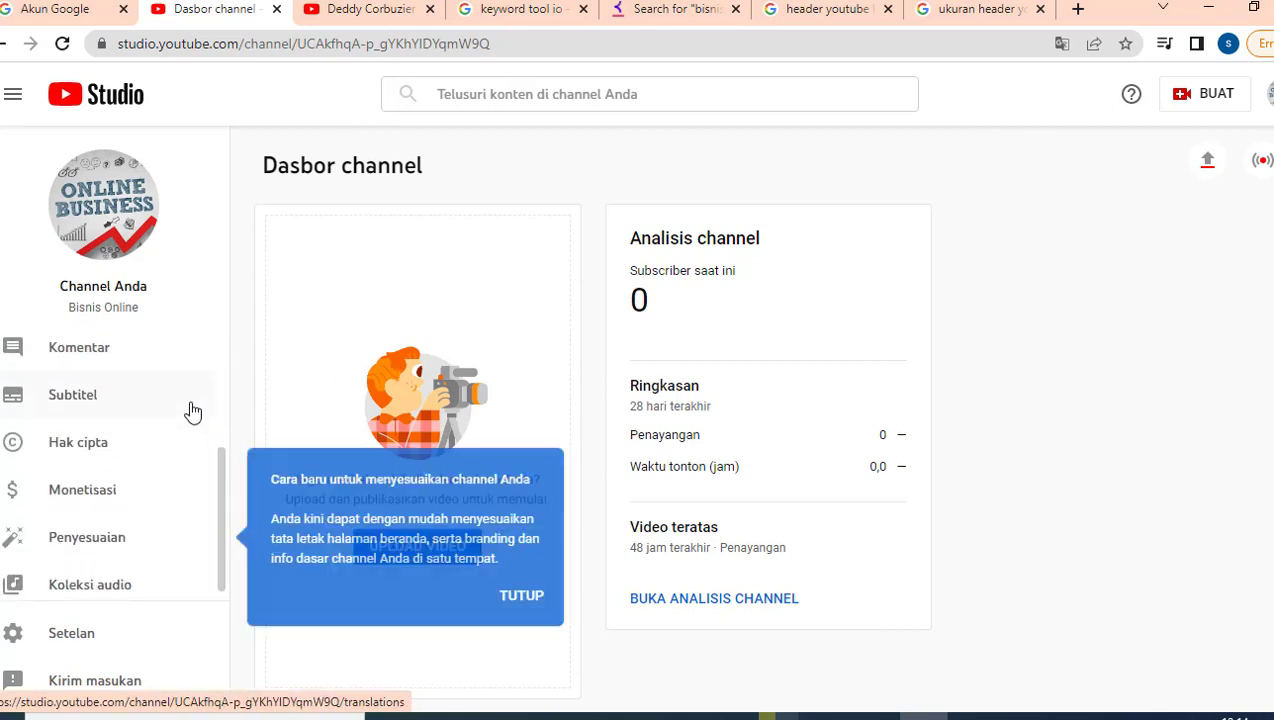
Step: Open Penyesuaian channel from the Studio sidebar to show its Tata letak settings
left_click(101, 540)
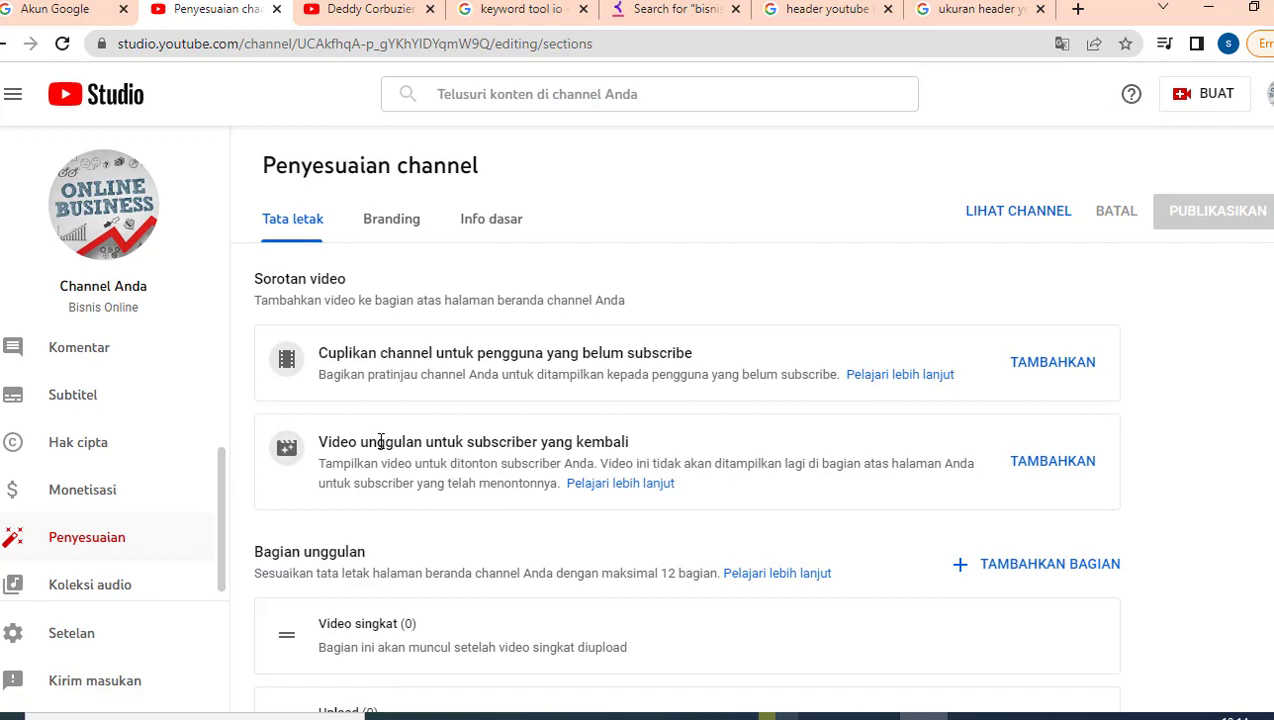
scroll(606, 360, "down", 2)
scroll(540, 290, "up", 2)
Step: Compare against the reference podcast channel, then start adding a 'Cuplikan channel' trailer video
left_click(386, 18)
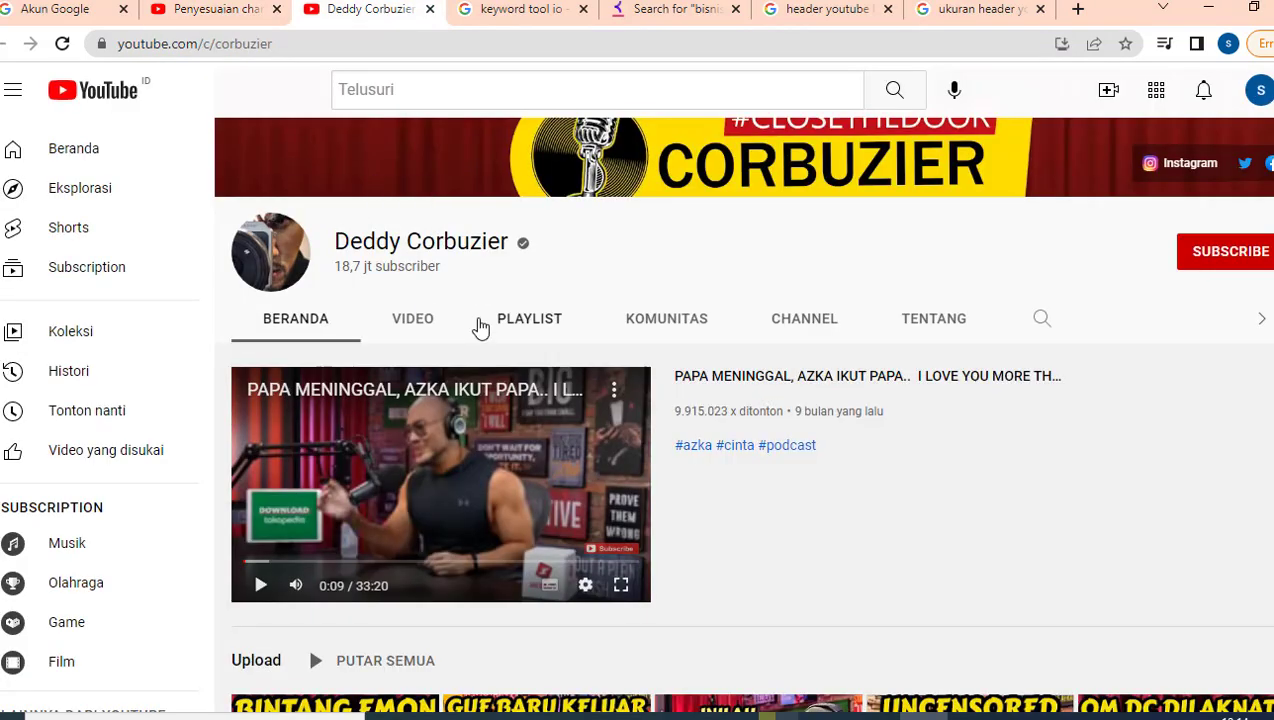
scroll(480, 327, "up", 1)
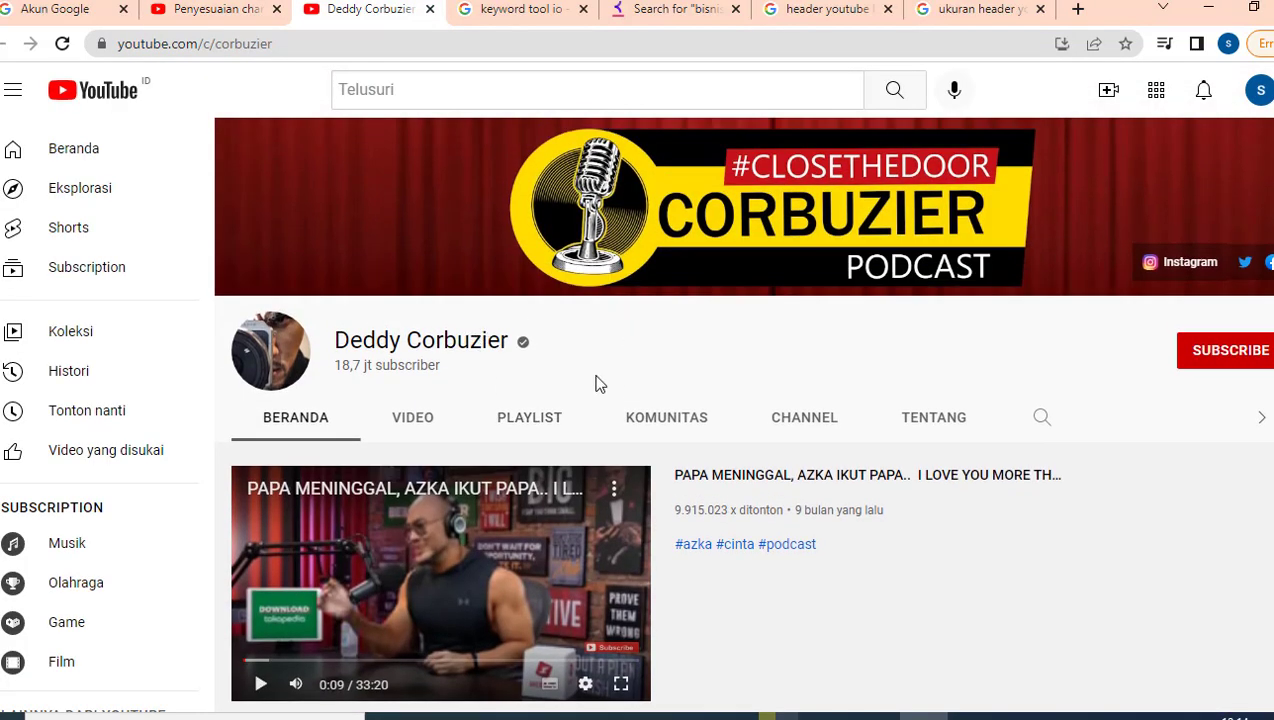
scroll(597, 372, "down", 1)
left_click(210, 12)
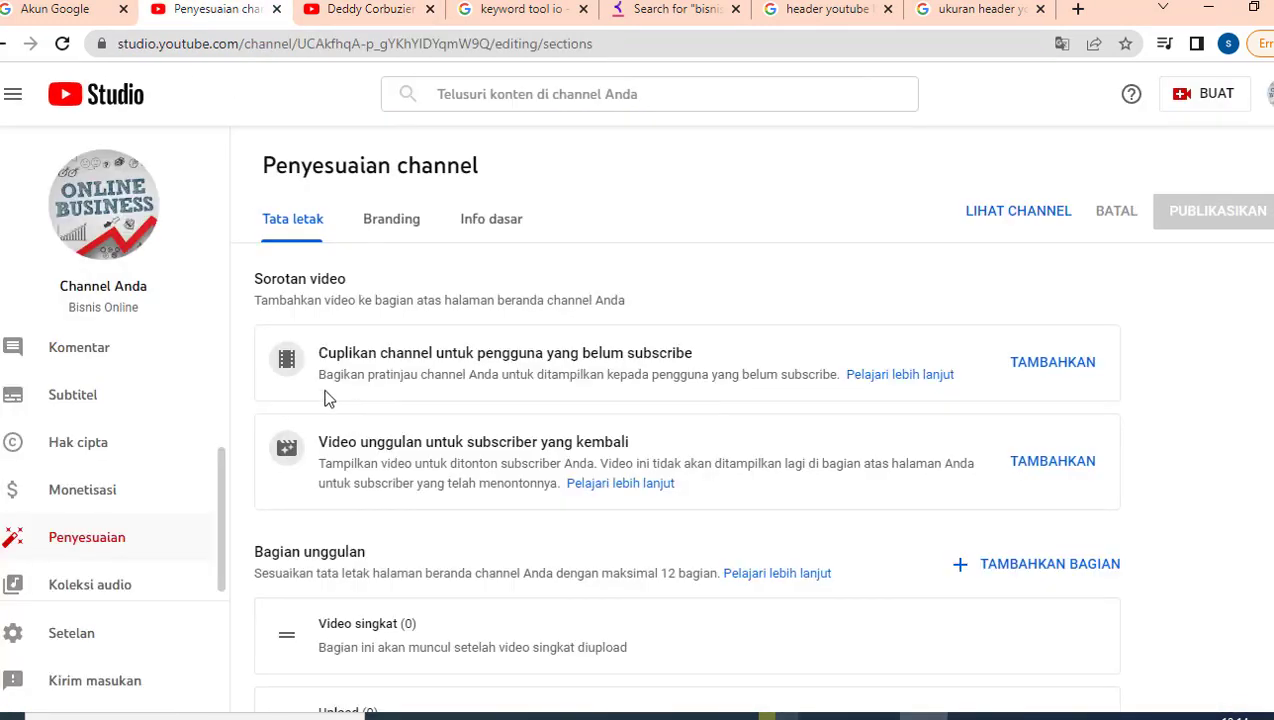
left_click(348, 14)
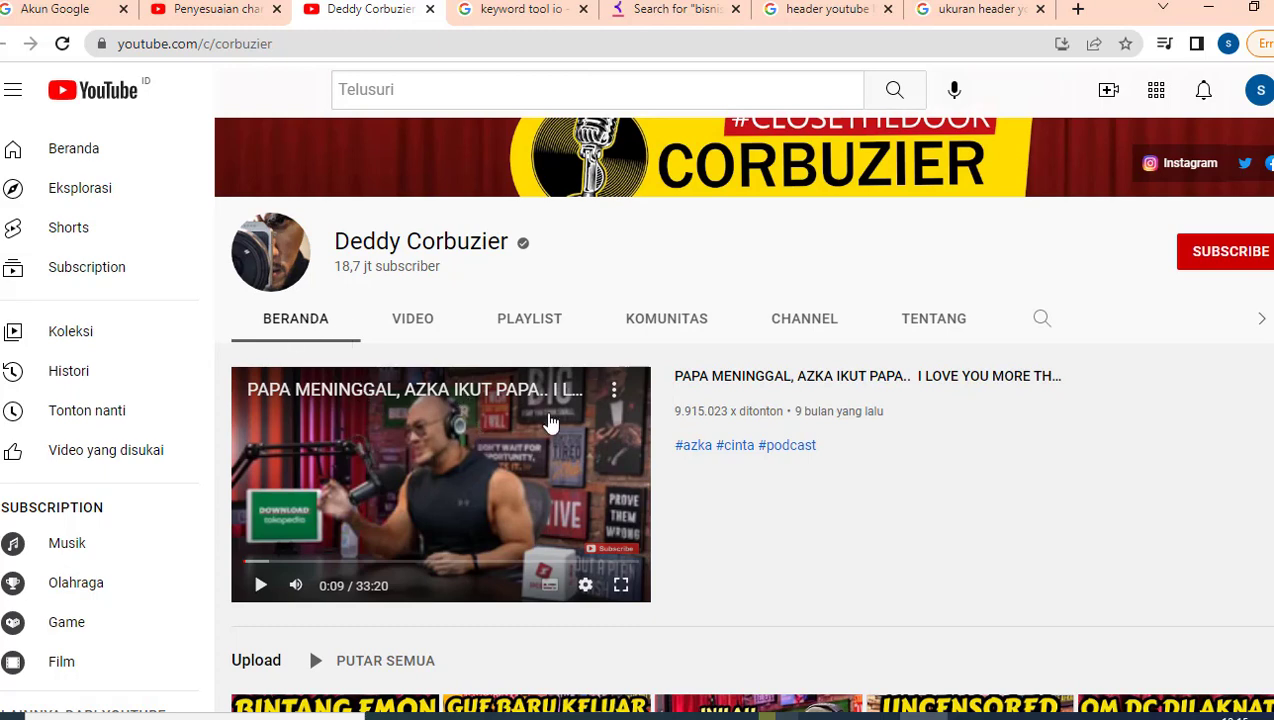
left_click(216, 22)
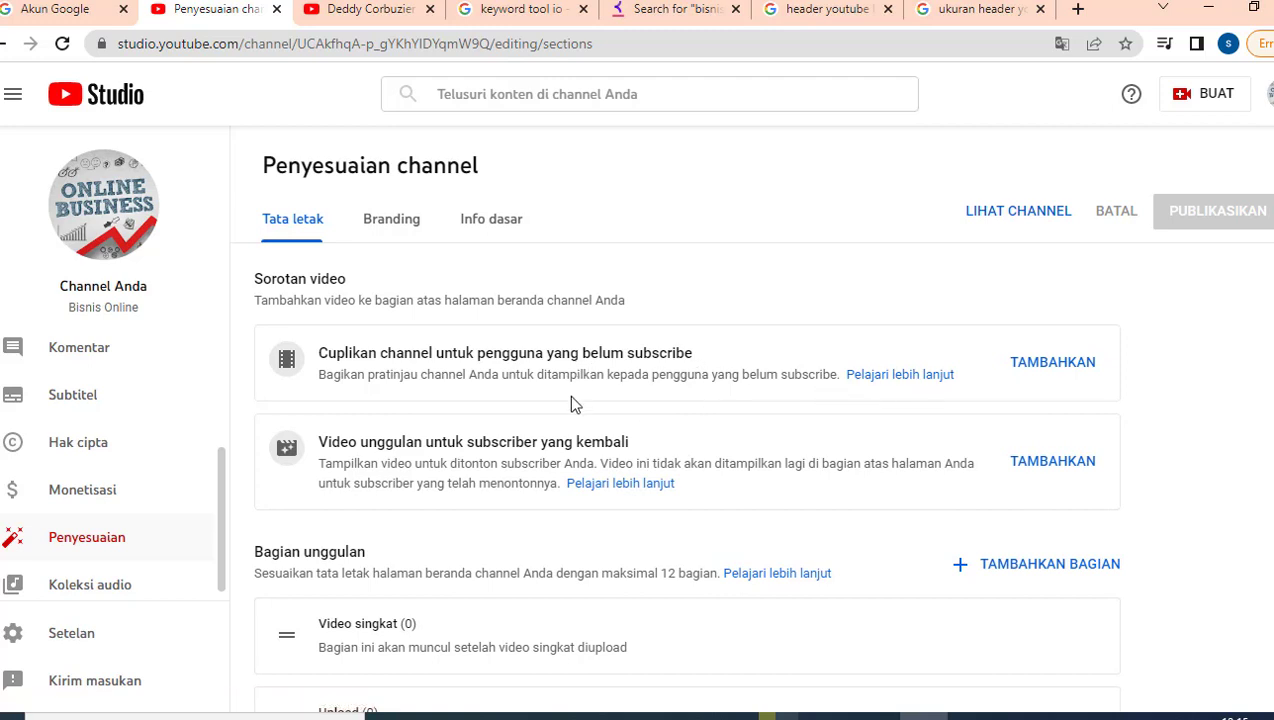
left_click(1075, 372)
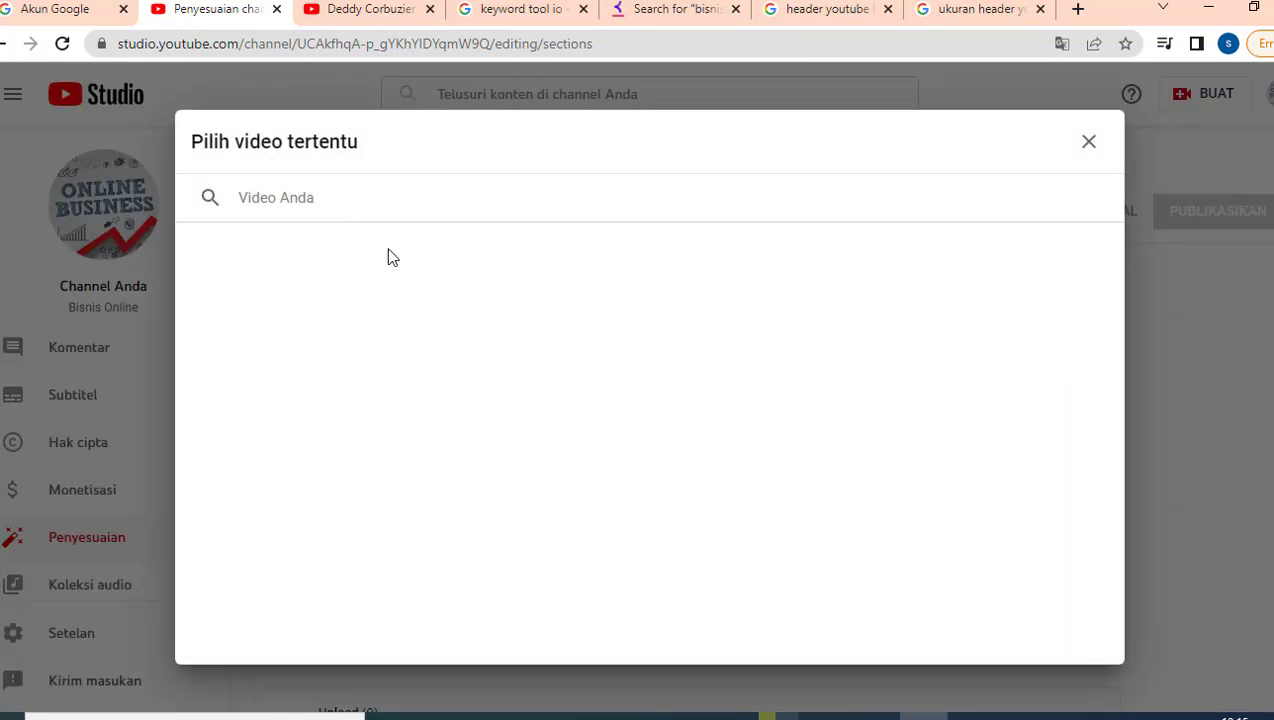
Step: Close the trailer and featured-video pickers without choosing, then switch to the Branding tab
left_click(1088, 141)
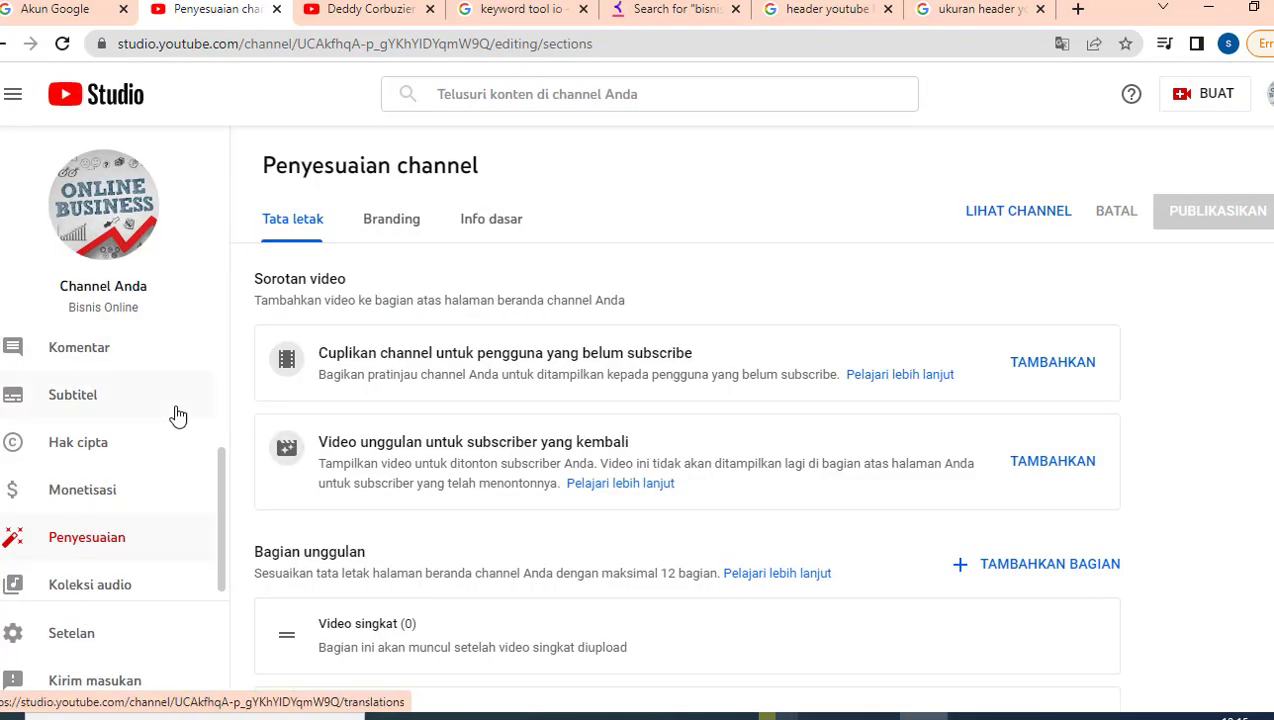
scroll(177, 415, "up", 2)
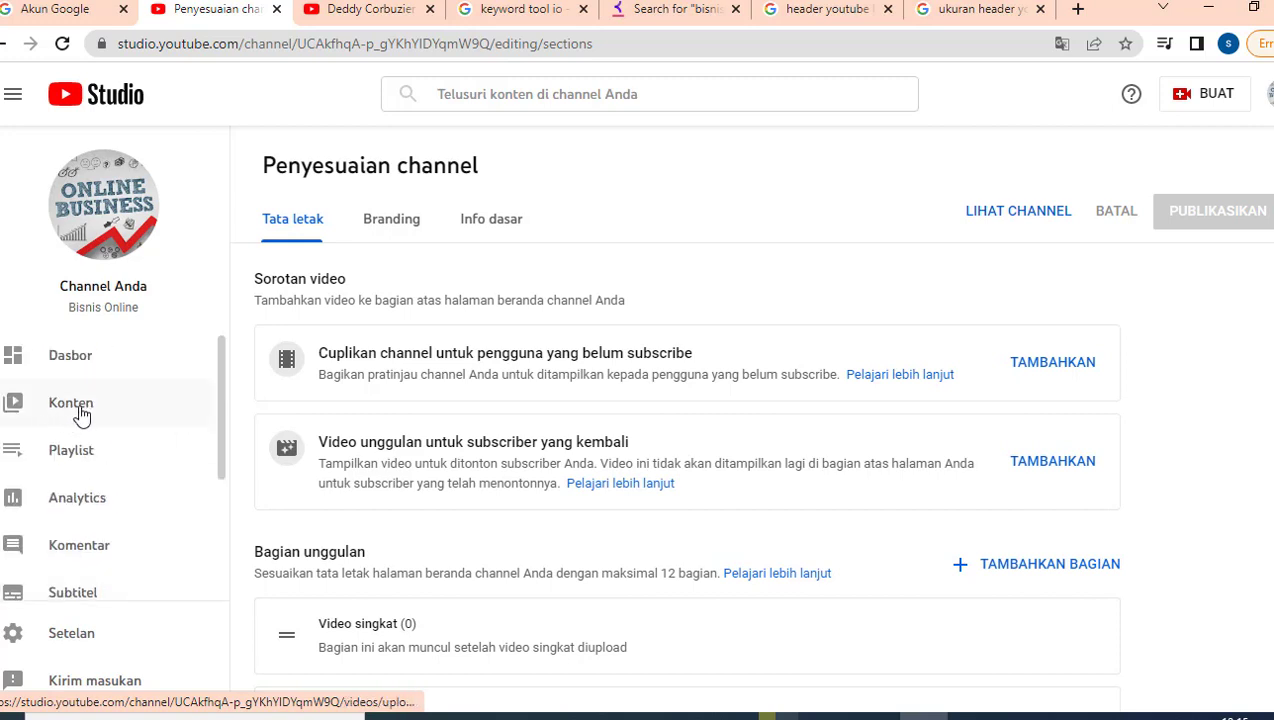
left_click(1055, 375)
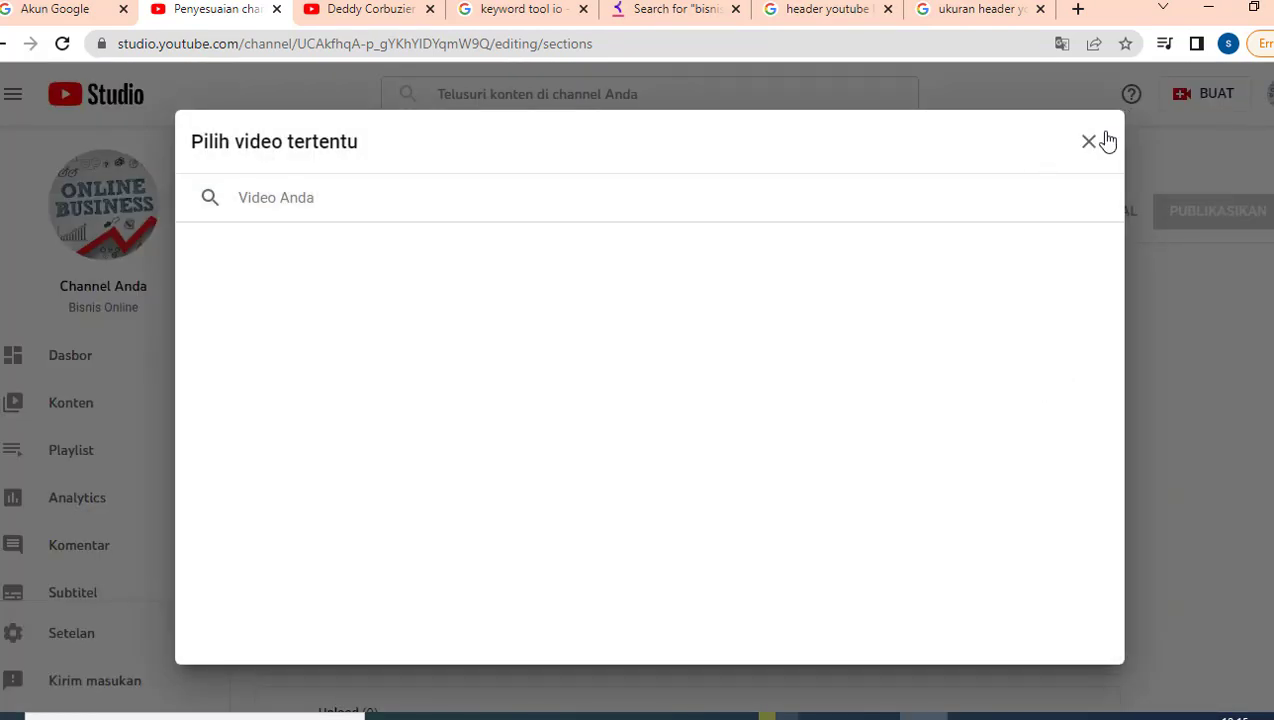
left_click(1088, 141)
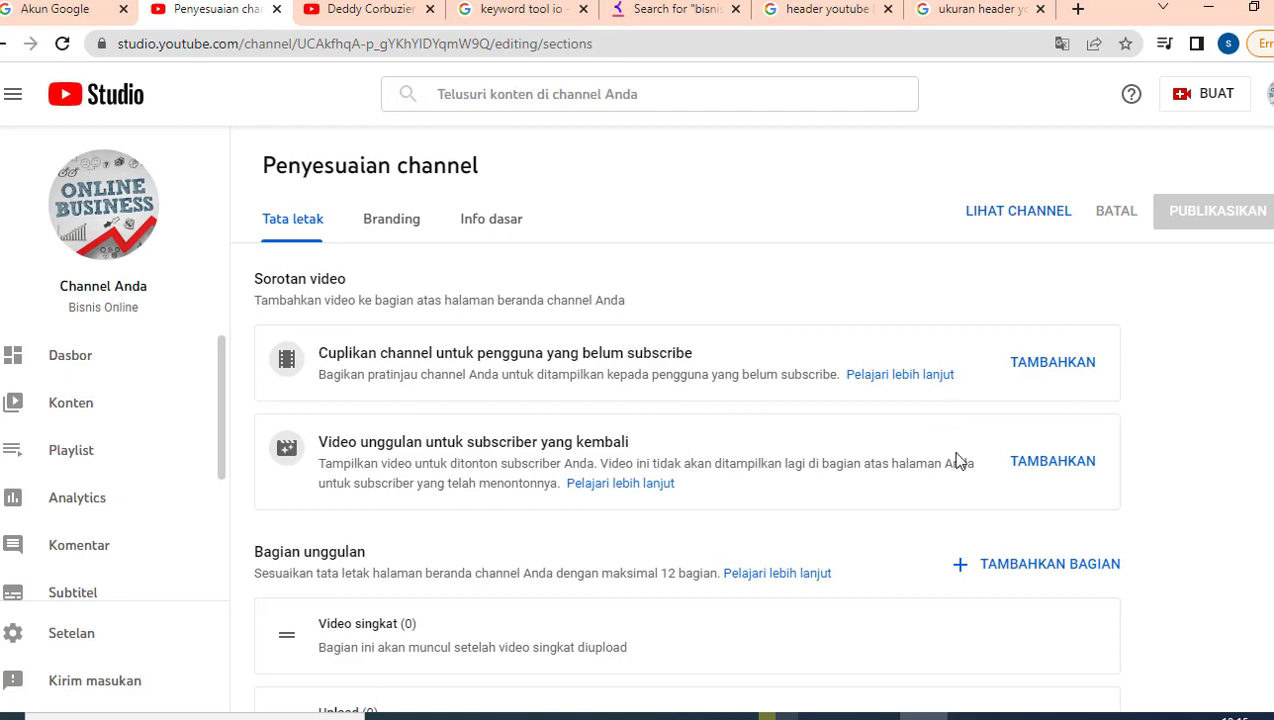
scroll(957, 458, "down", 2)
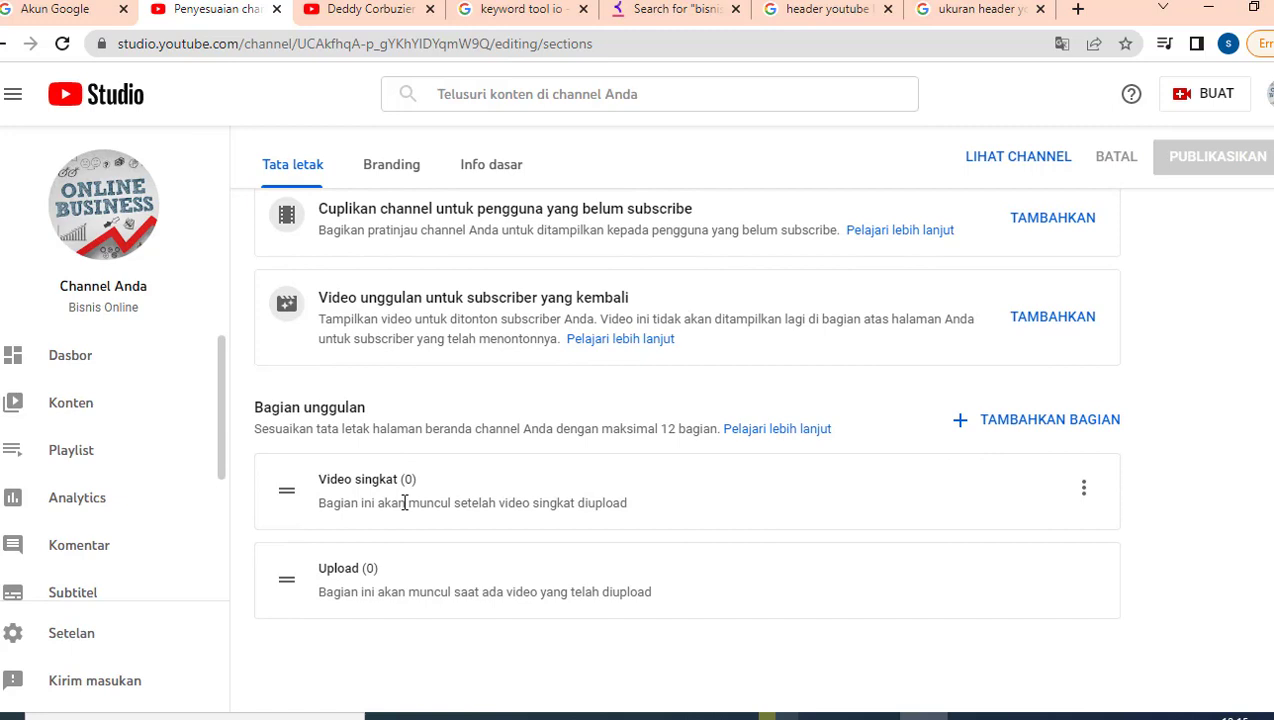
scroll(404, 502, "up", 2)
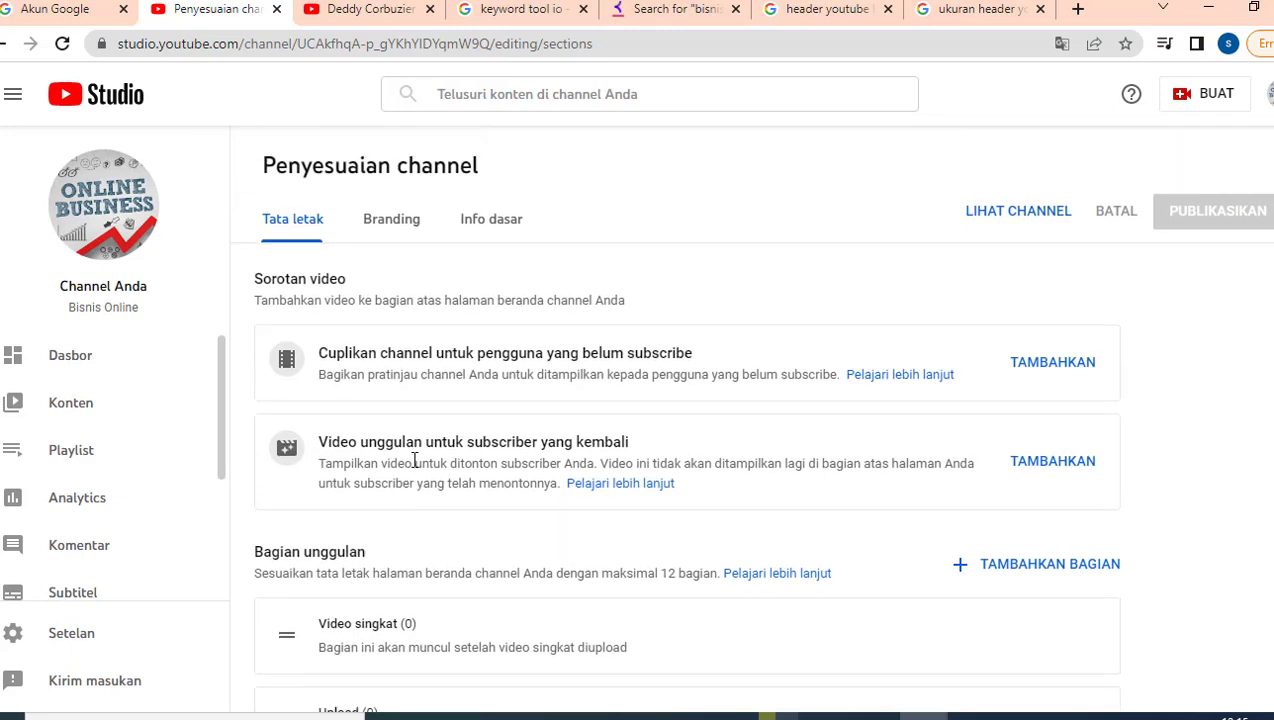
left_click(391, 220)
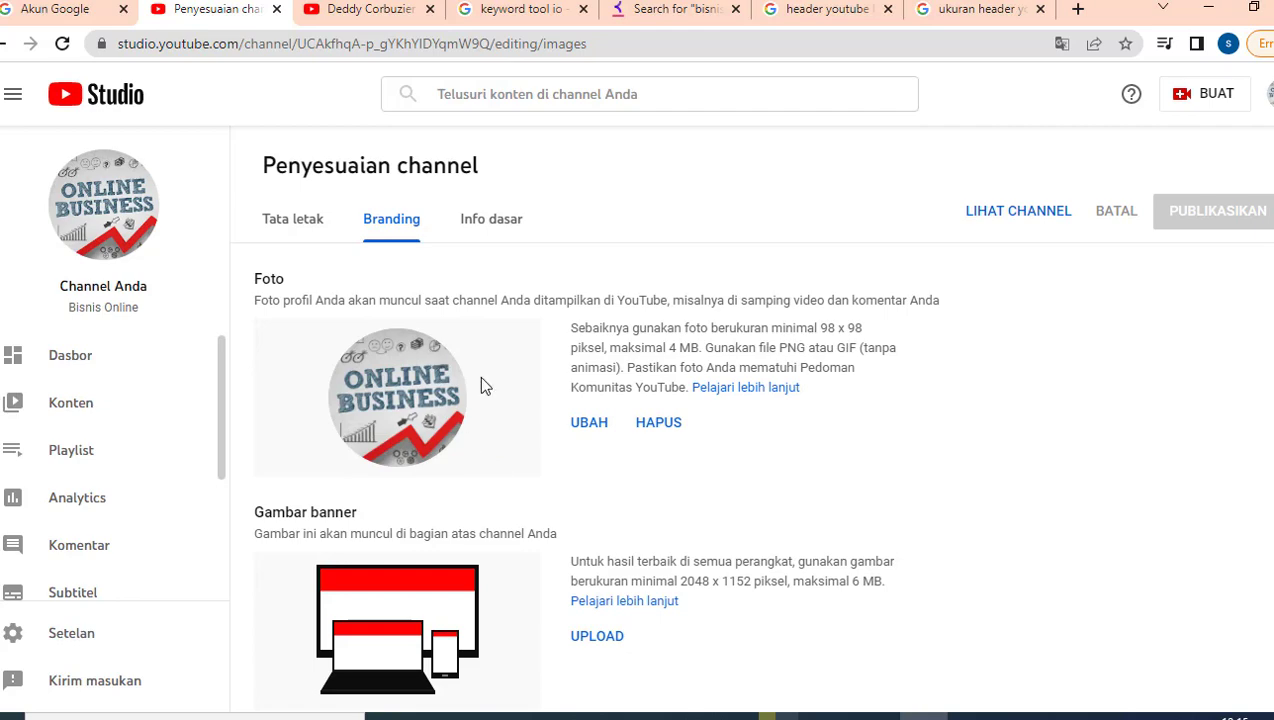
Step: View the reference channel's #CLOSETHEDOOR podcast banner in its browser tab
scroll(552, 432, "down", 1)
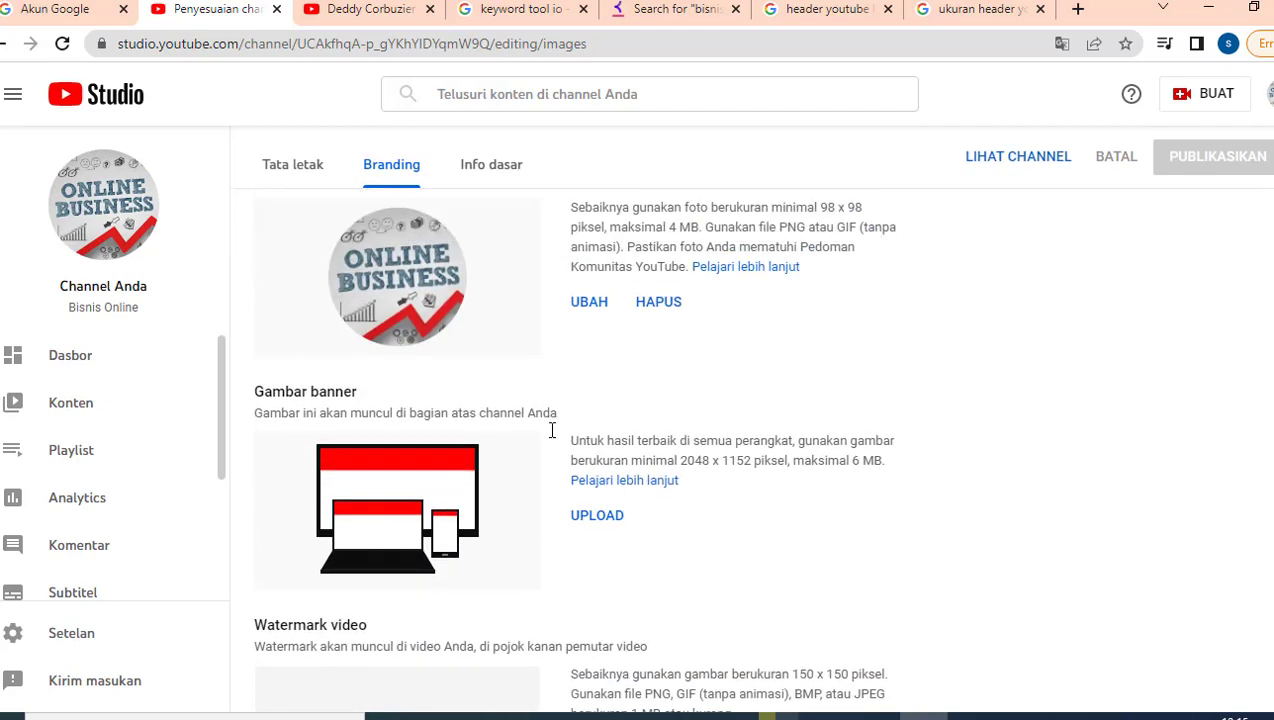
scroll(470, 260, "up", 1)
left_click(368, 10)
scroll(615, 238, "up", 1)
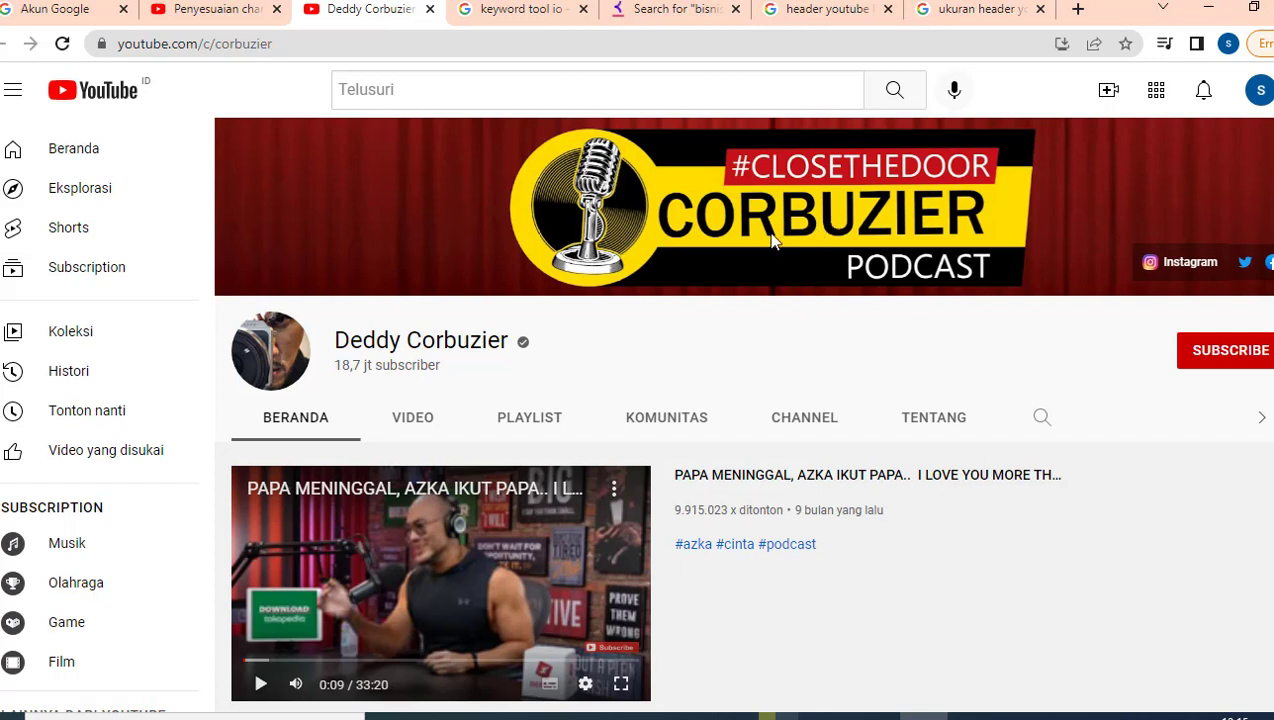
Step: Browse the 'header youtube' Google image results for banner examples
left_click(818, 12)
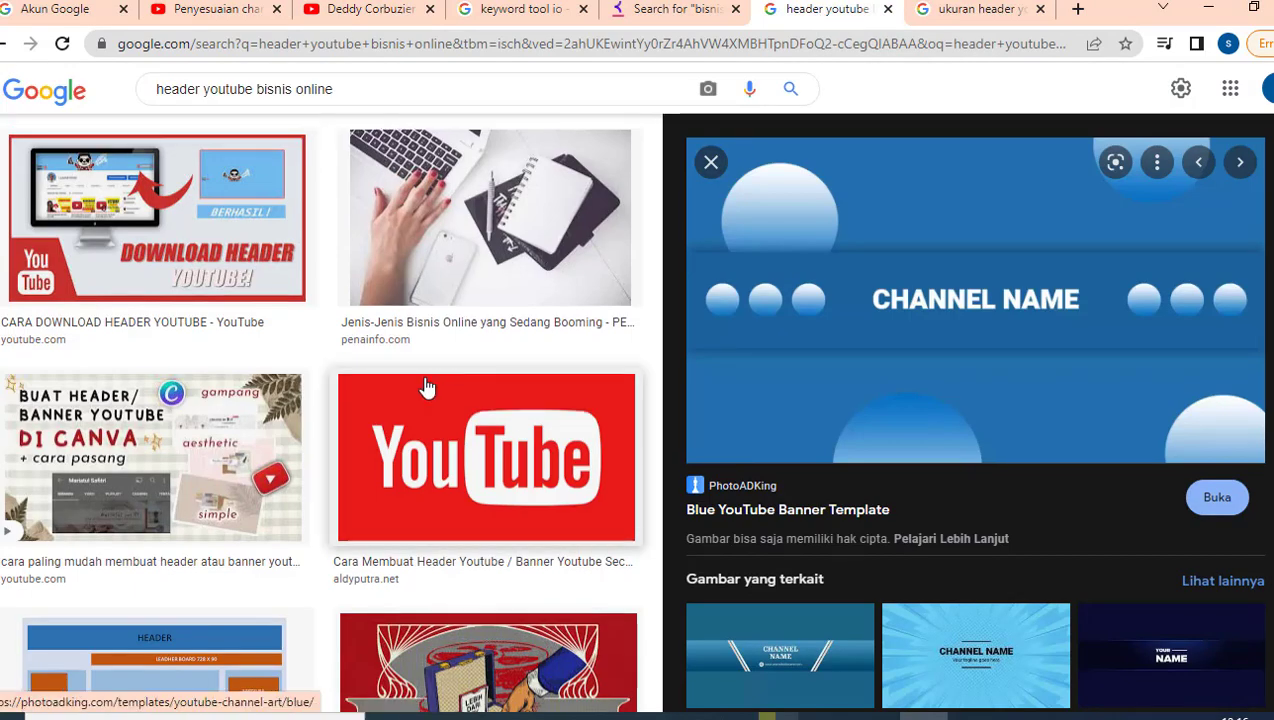
scroll(426, 385, "up", 3)
scroll(426, 386, "up", 10)
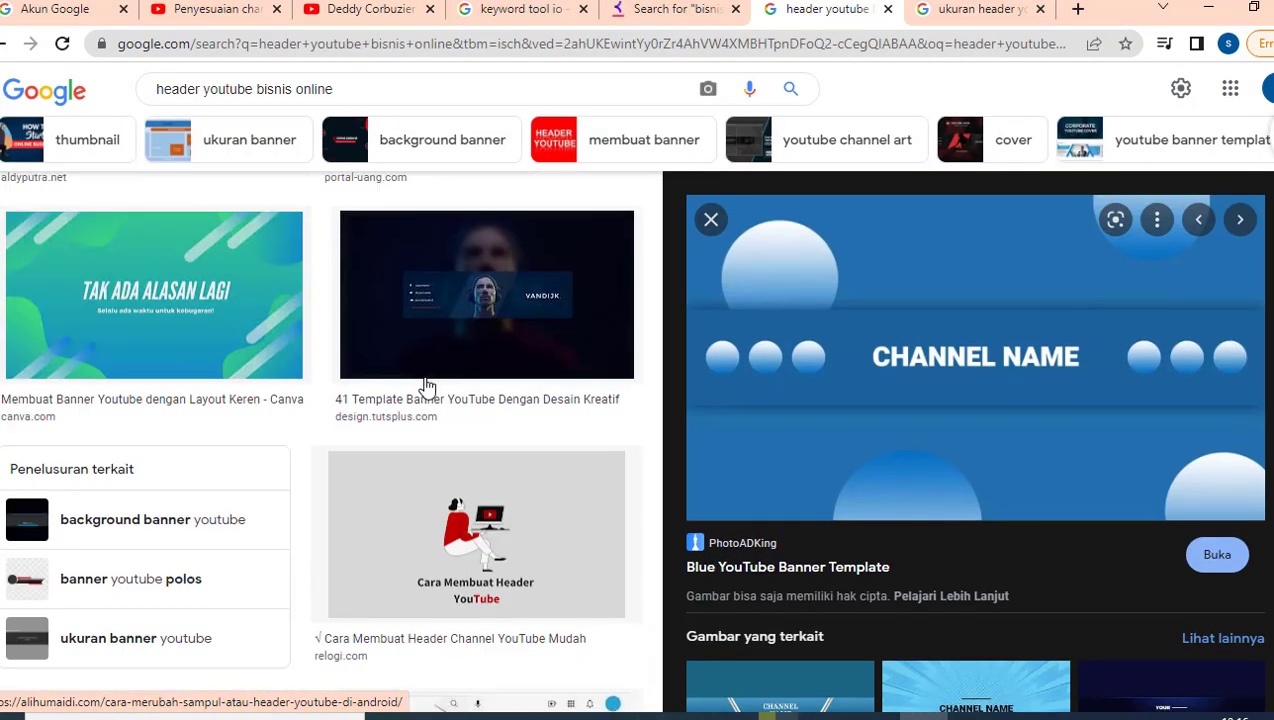
scroll(426, 386, "up", 10)
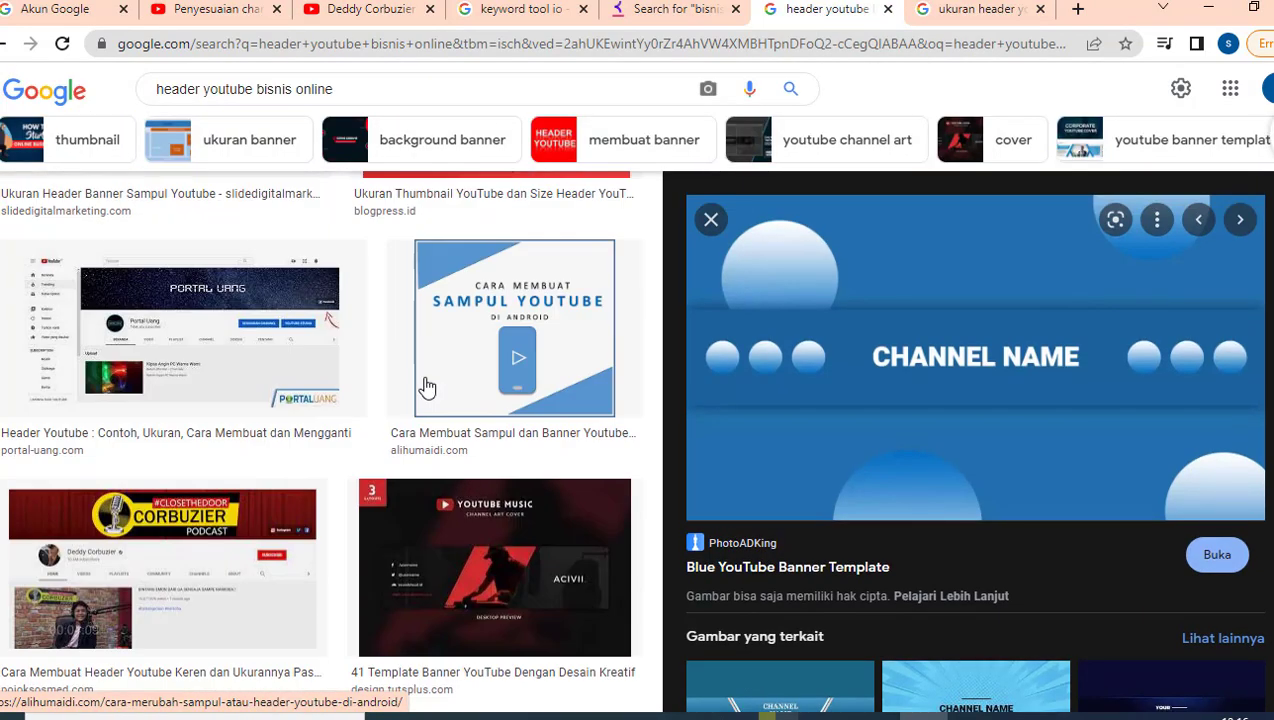
scroll(433, 387, "up", 2)
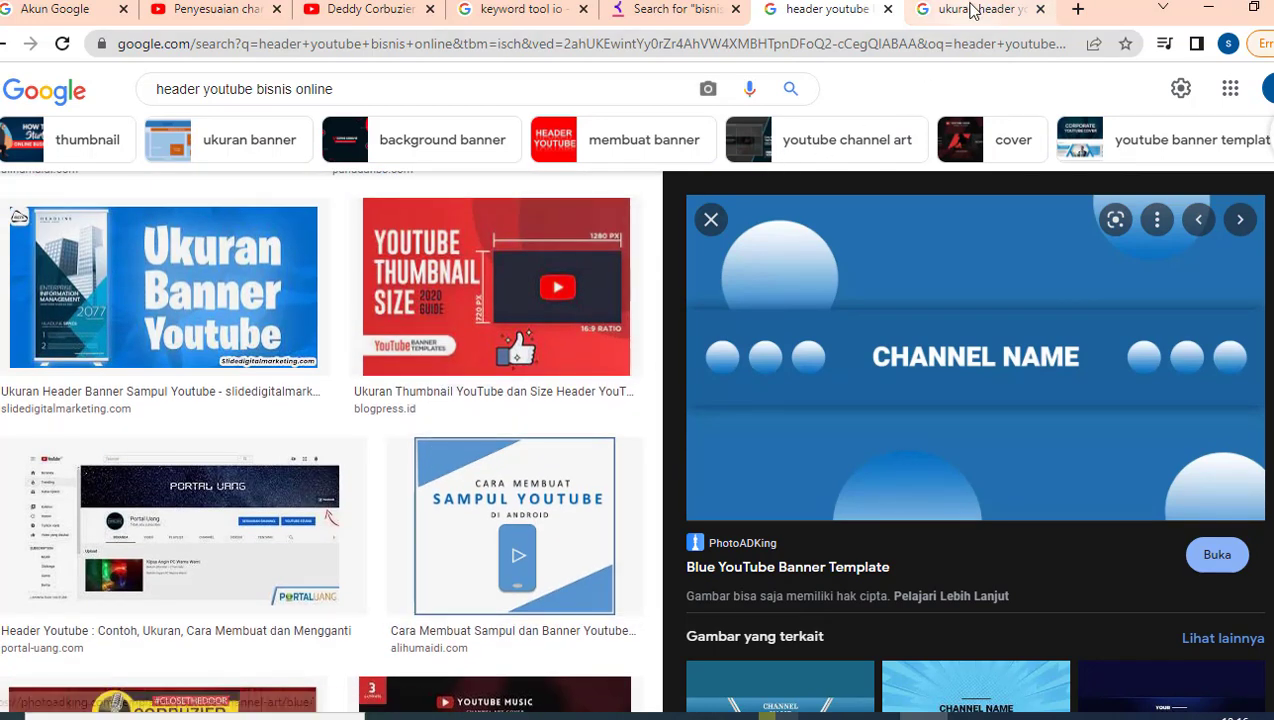
Step: Check the 'ukuran header youtube' results for the 2048 x 1152 pixel minimum banner size
left_click(970, 10)
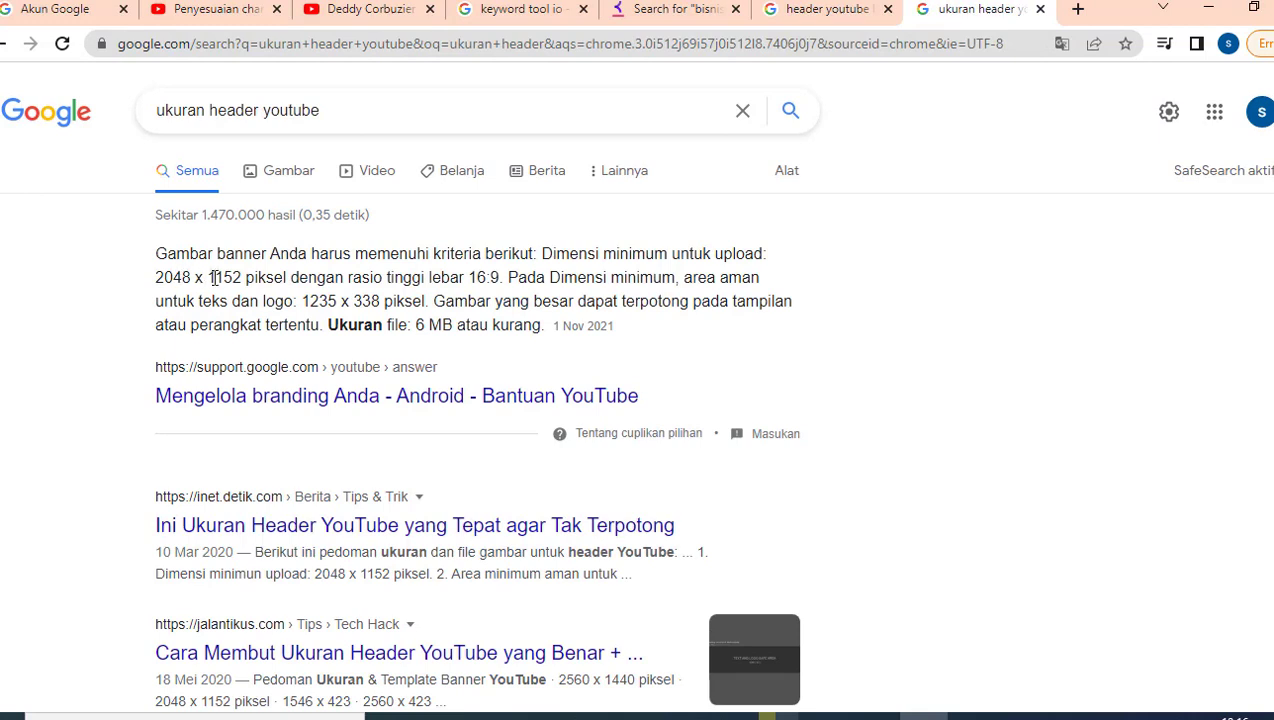
left_click_drag(251, 278, 276, 278)
left_click(276, 278)
Step: Upload the blue CHANNEL NAME image as the channel banner, keeping its default crop
left_click(228, 12)
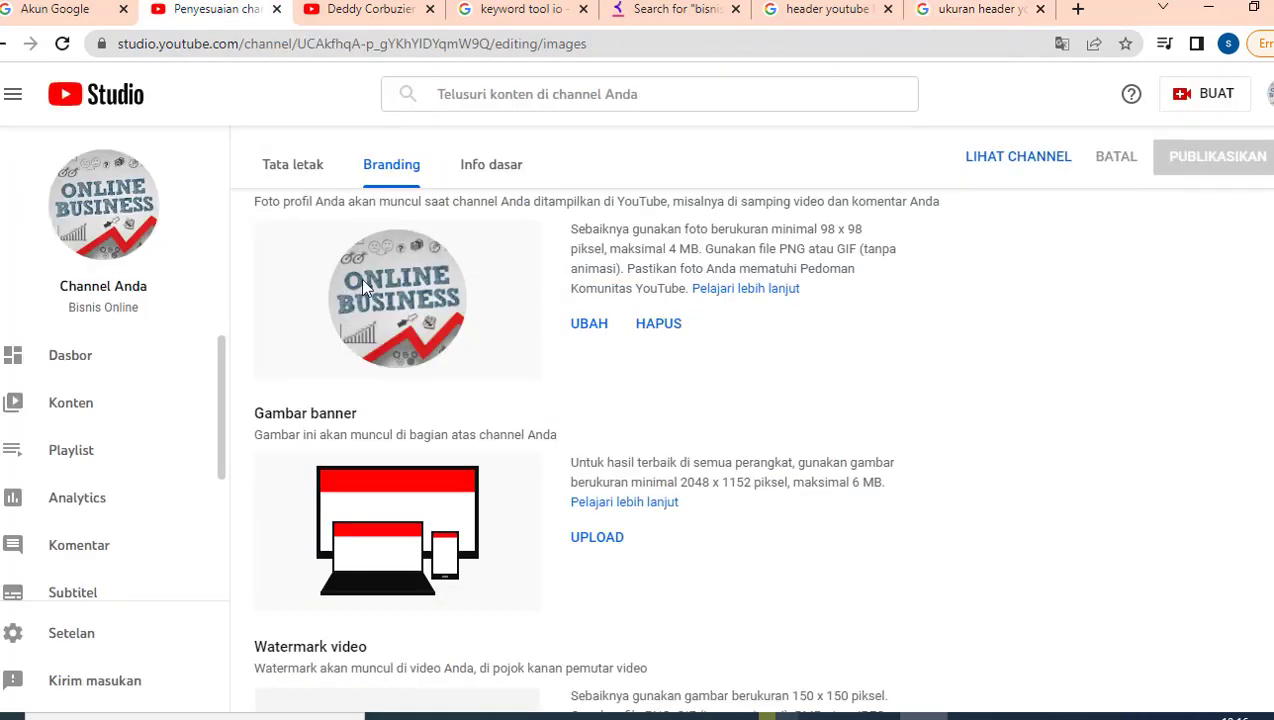
left_click(601, 539)
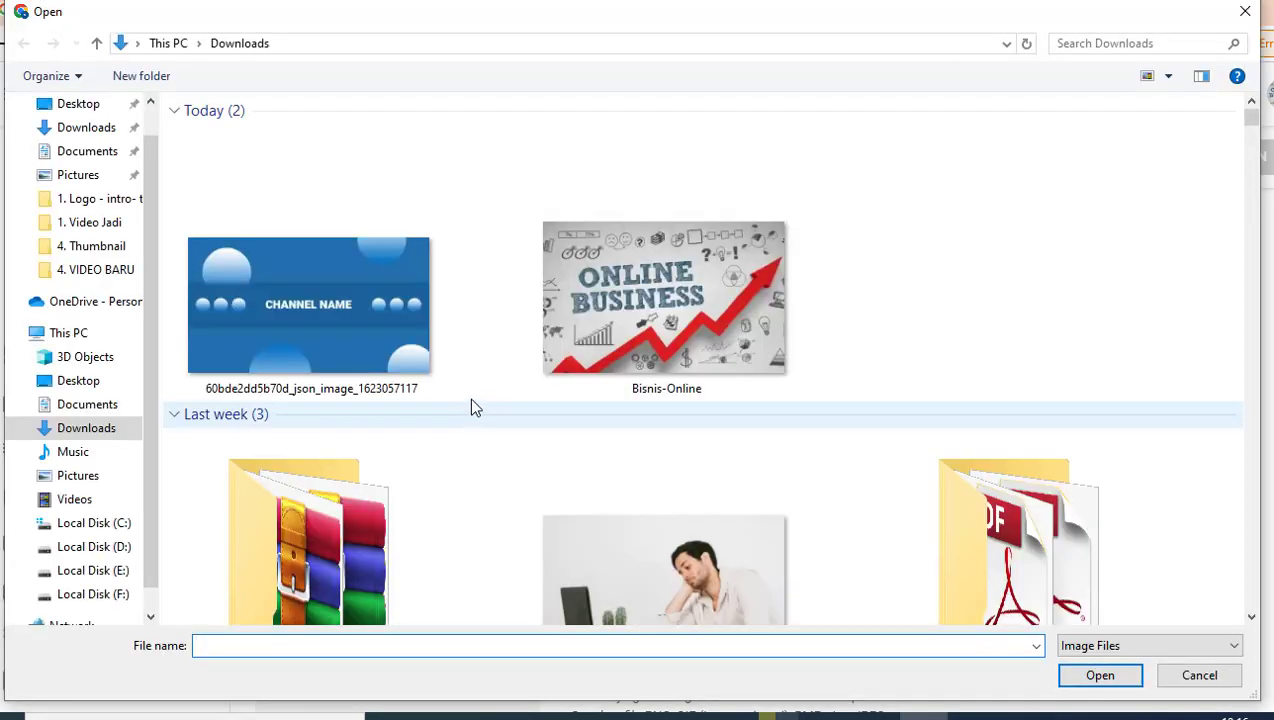
double_click(292, 220)
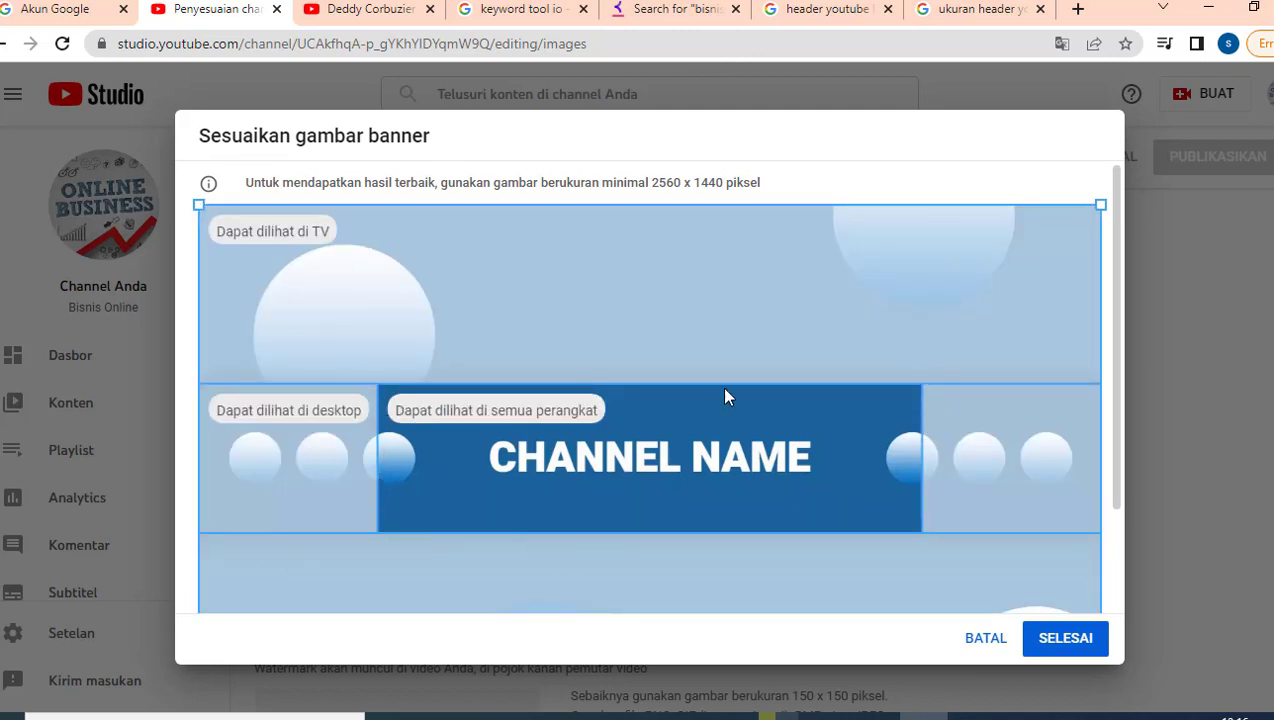
scroll(640, 525, "down", 2)
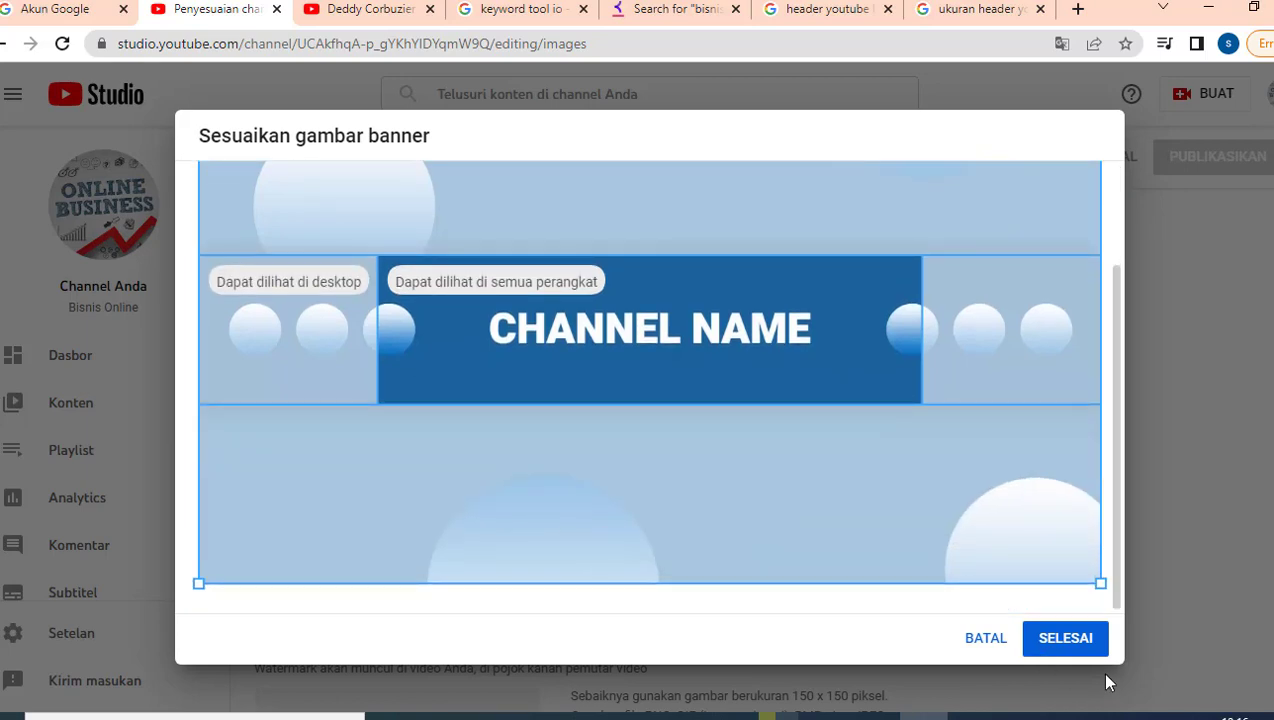
left_click(1036, 636)
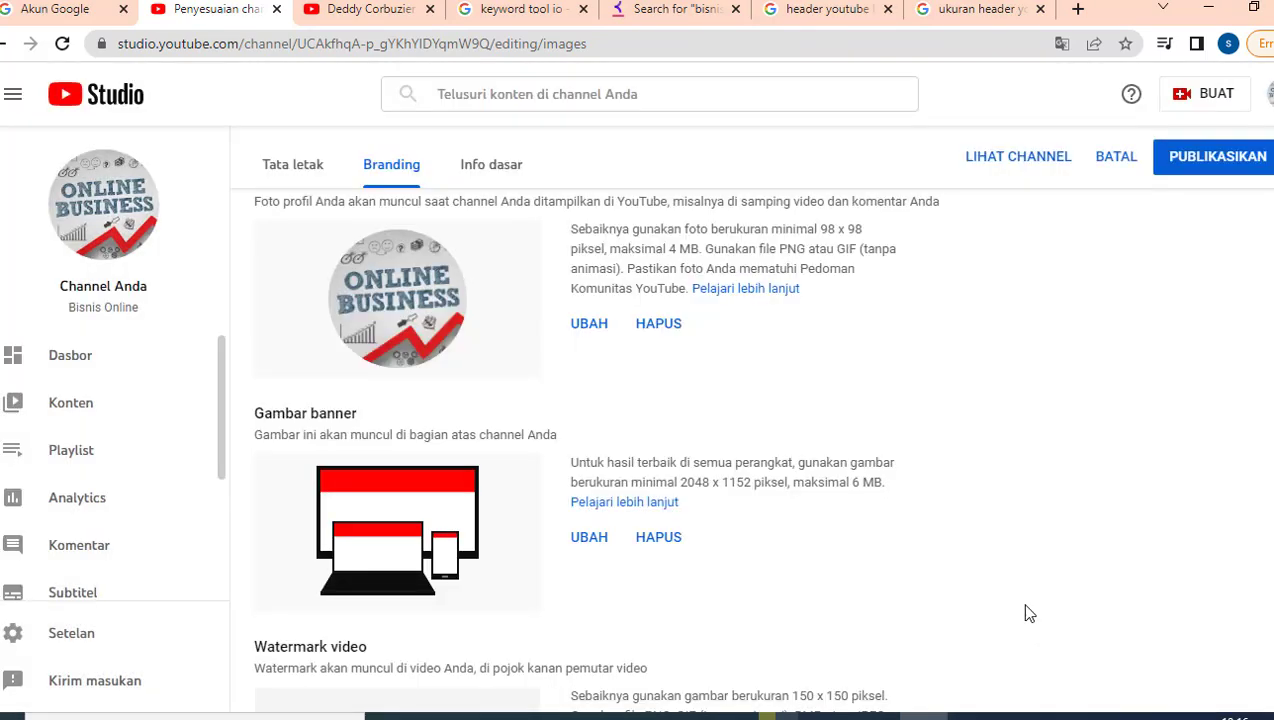
scroll(888, 482, "down", 2)
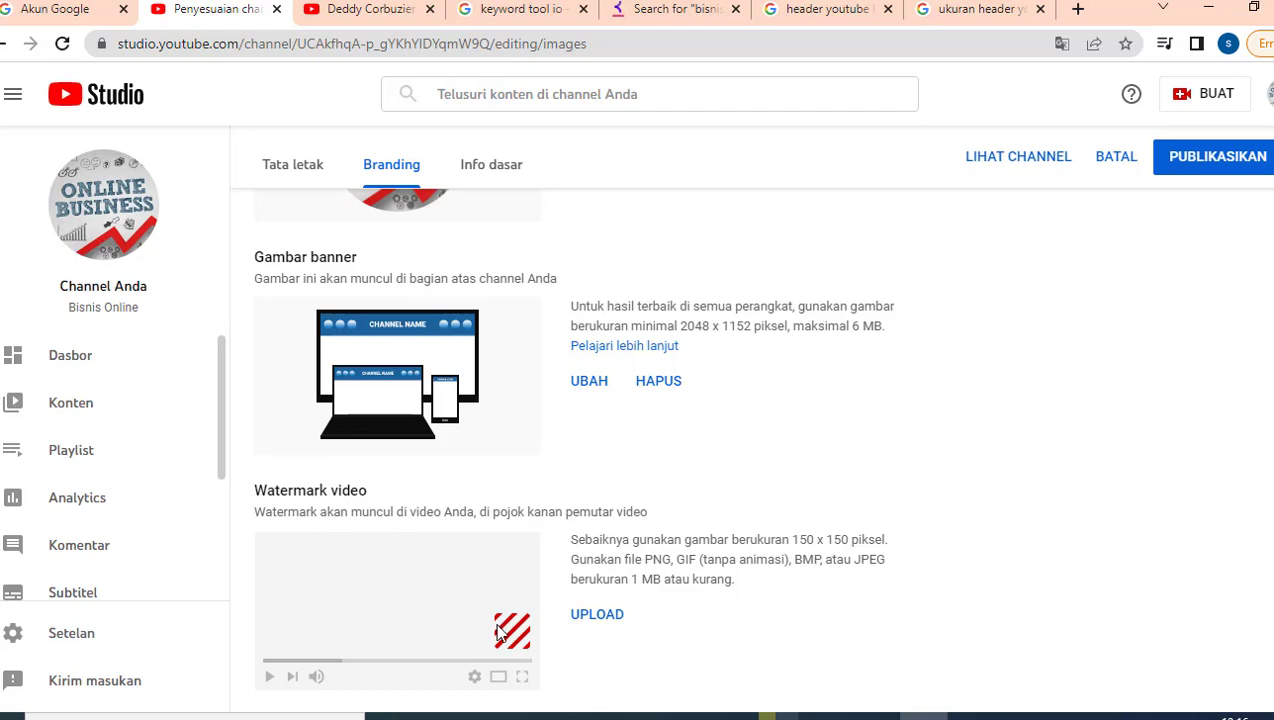
left_click(365, 21)
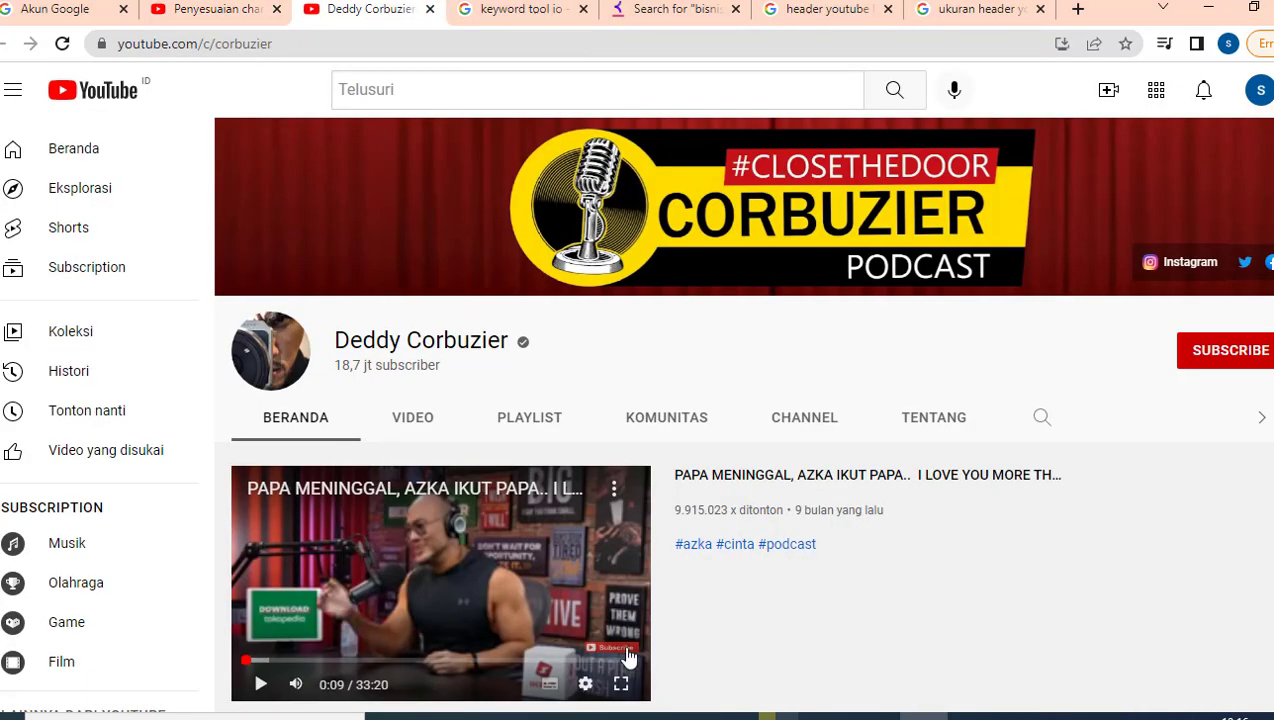
scroll(660, 647, "down", 2)
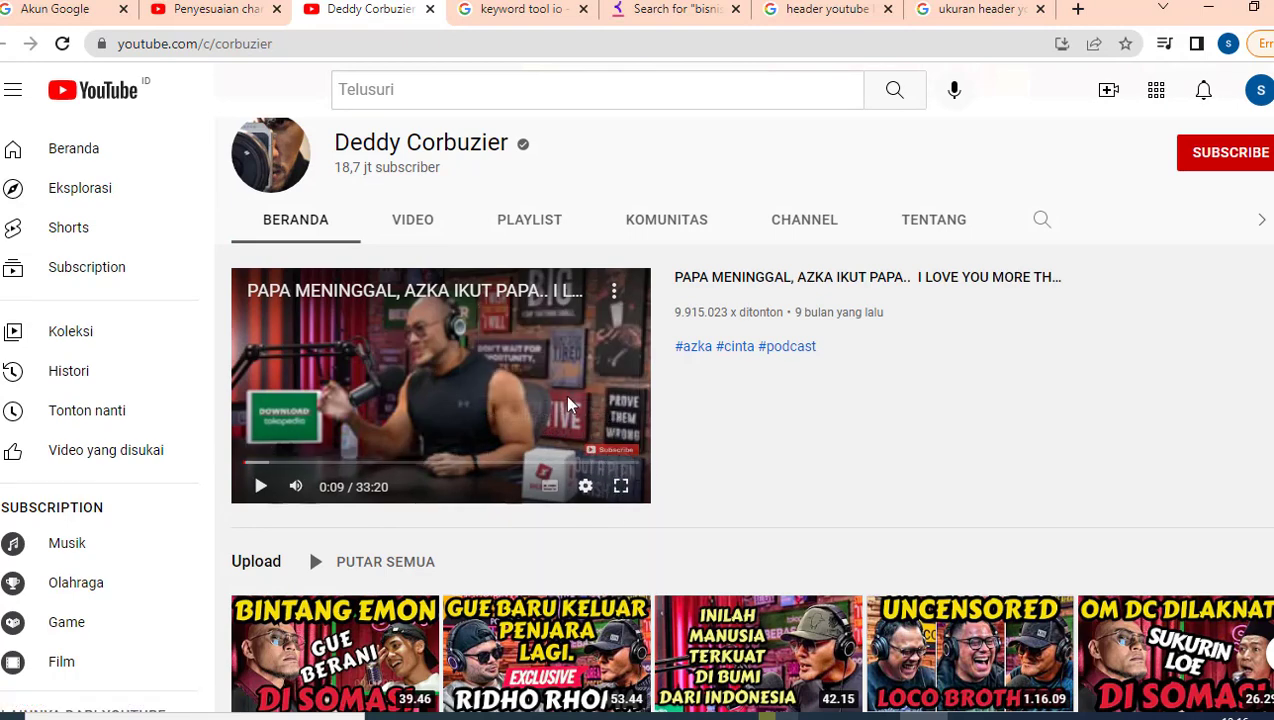
left_click(209, 12)
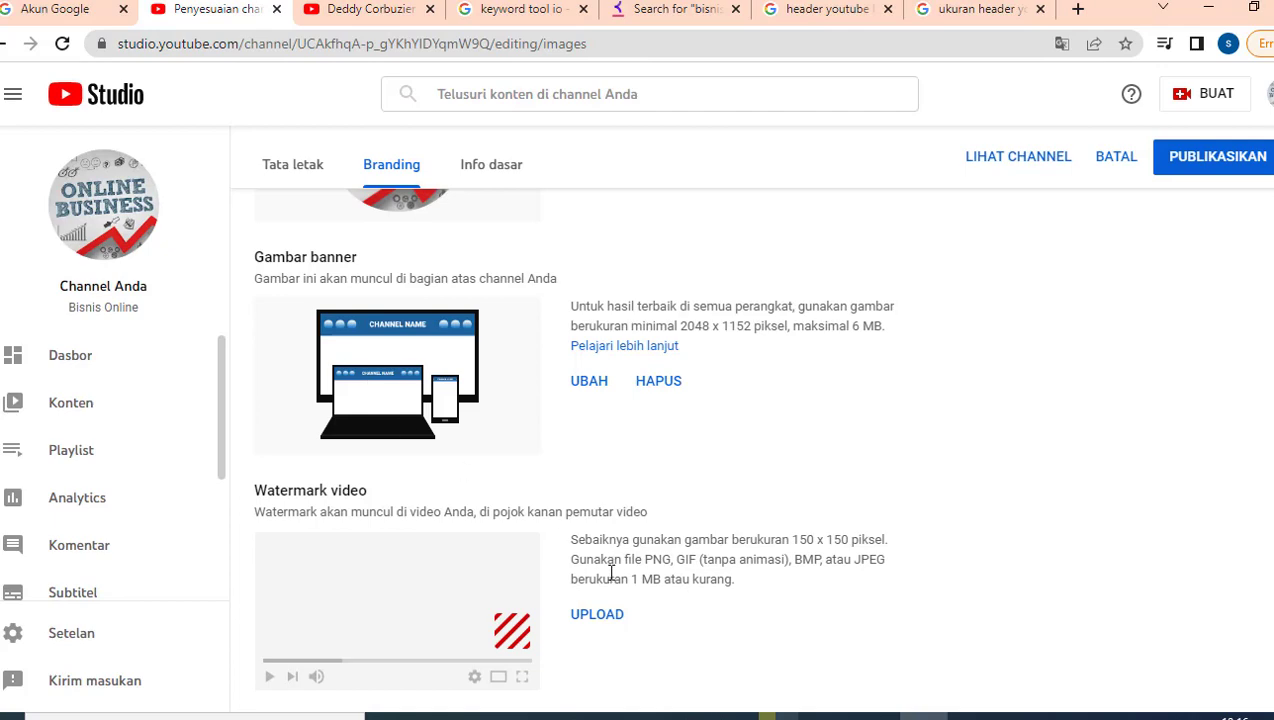
left_click(598, 616)
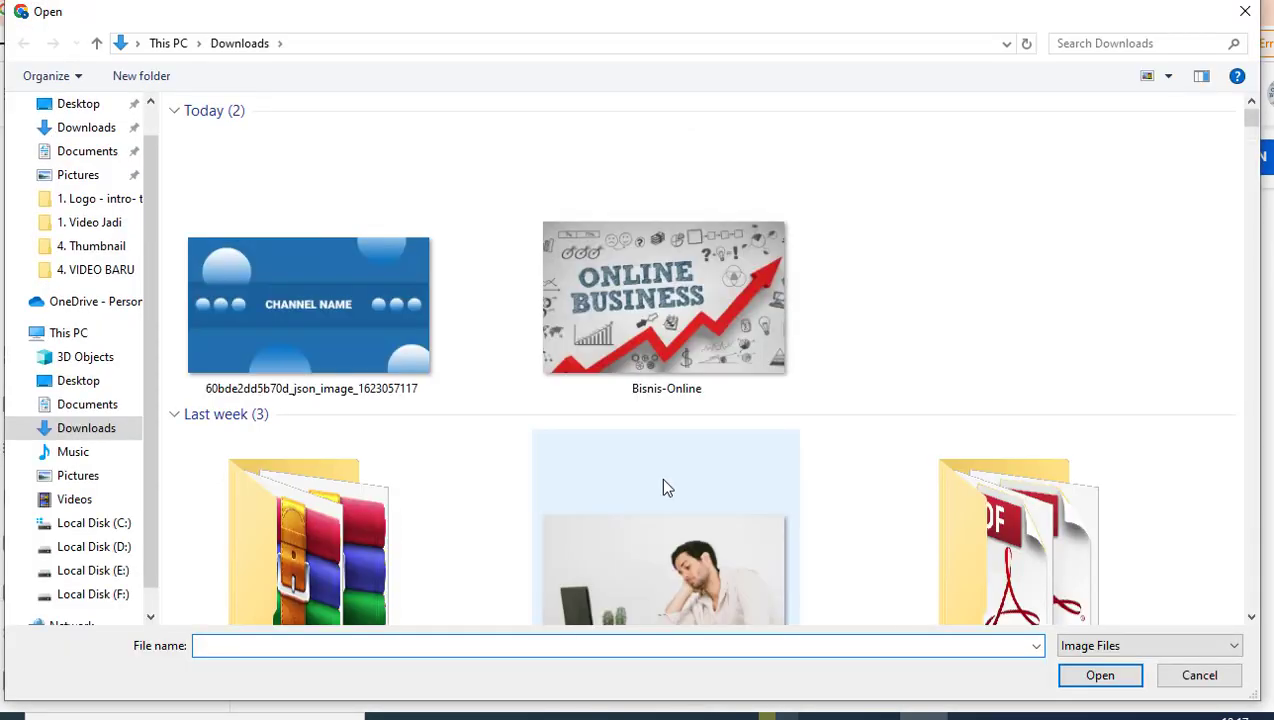
left_click(95, 547)
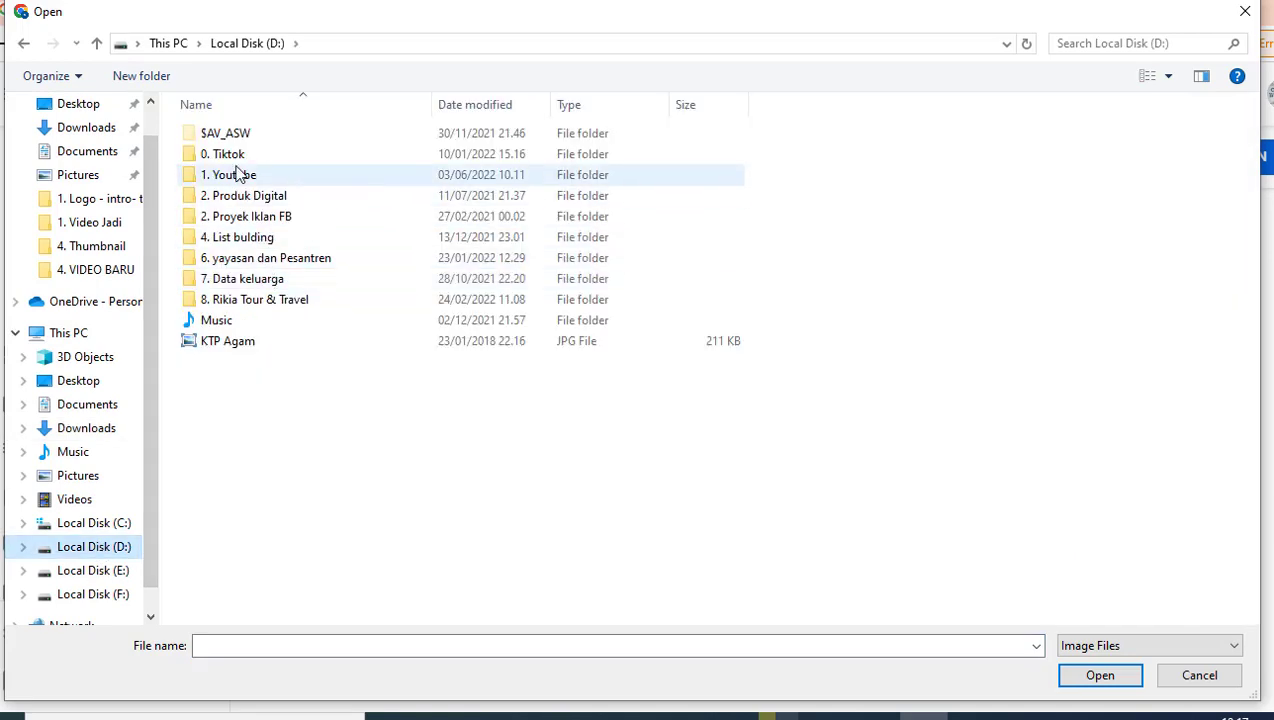
key("Escape")
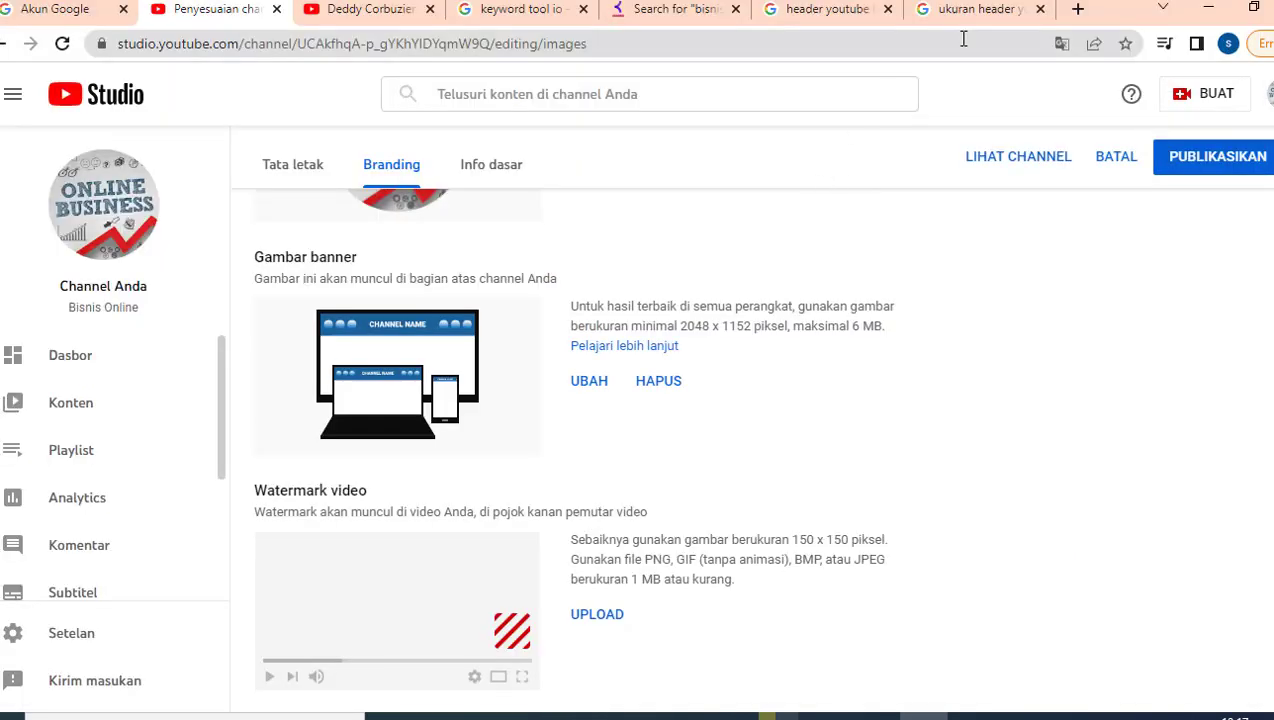
Step: Search Google Images for 'subscribe', then bring up the 6. Ceramah Ust. Abdul Somad folder in File Explorer
left_click(822, 12)
left_click_drag(335, 89, 157, 82)
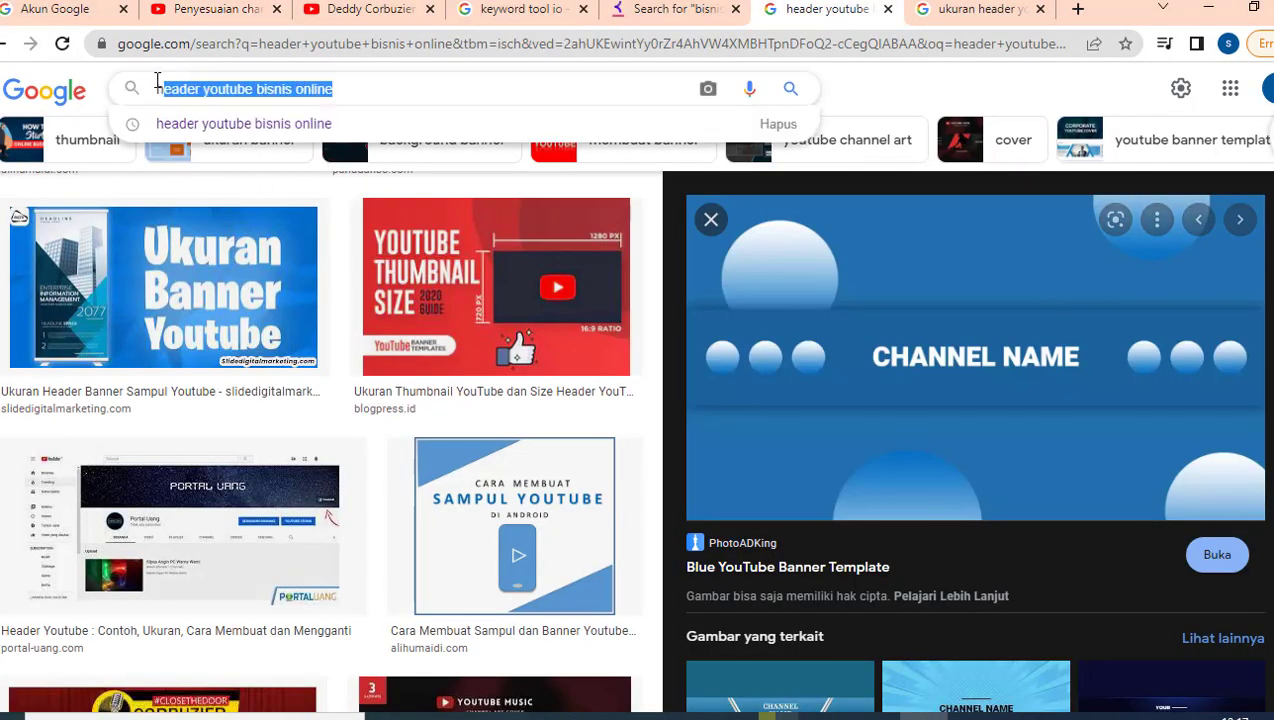
type("subscr")
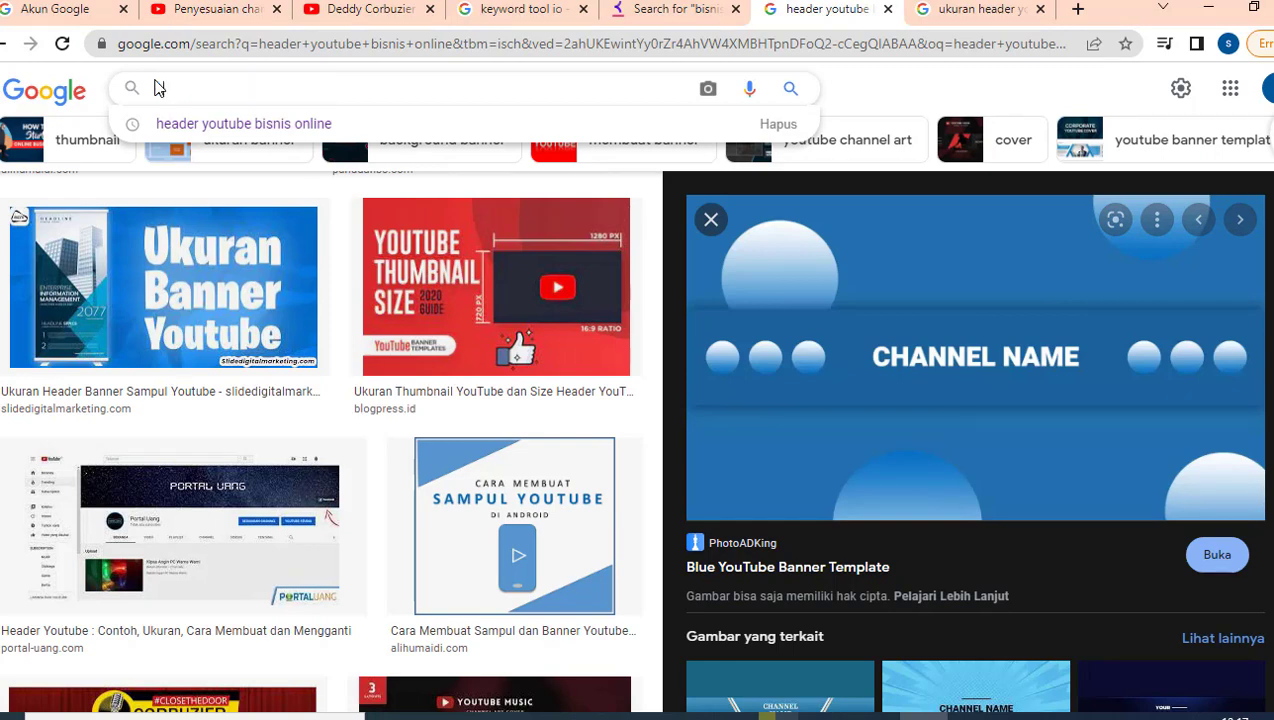
type("ibe")
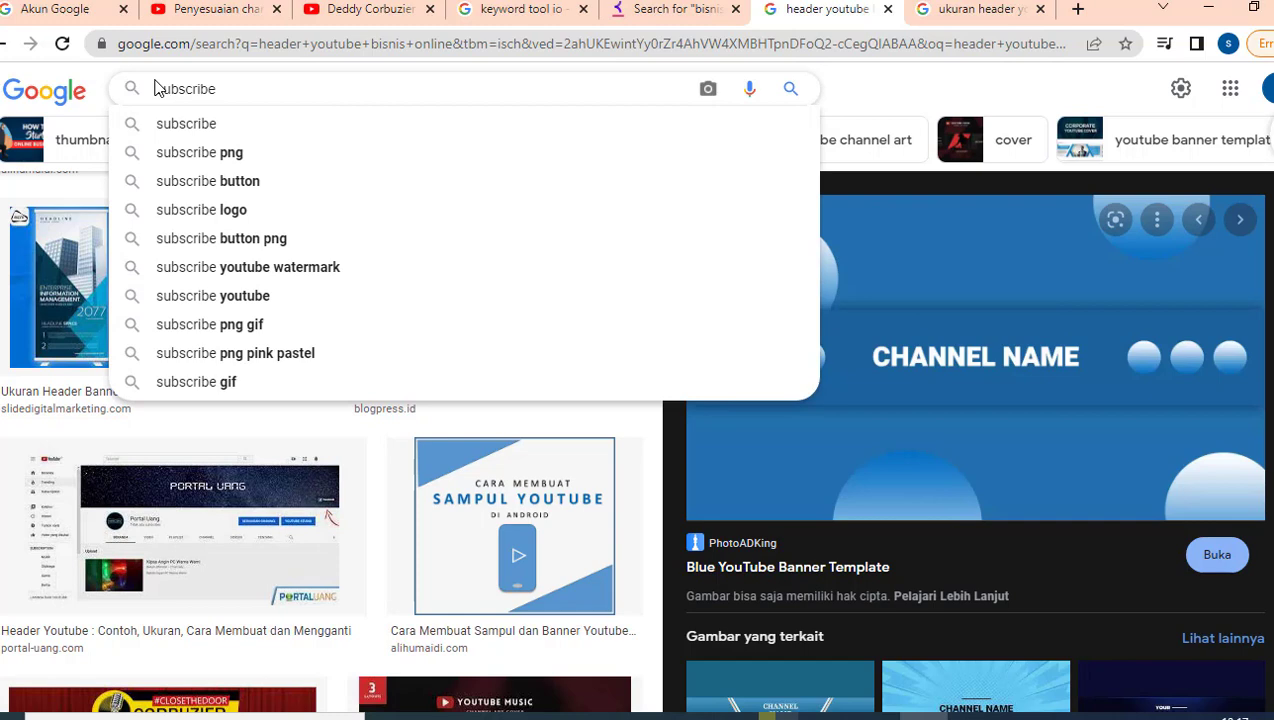
key("Return")
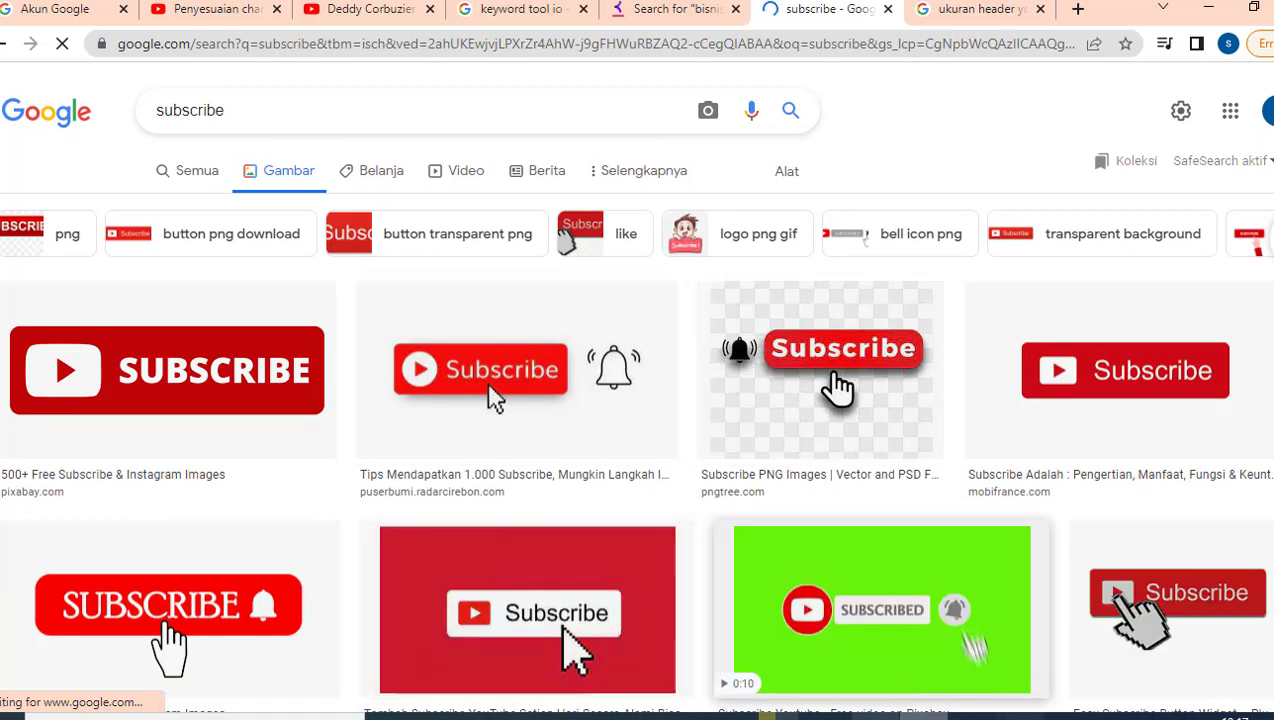
left_click(920, 714)
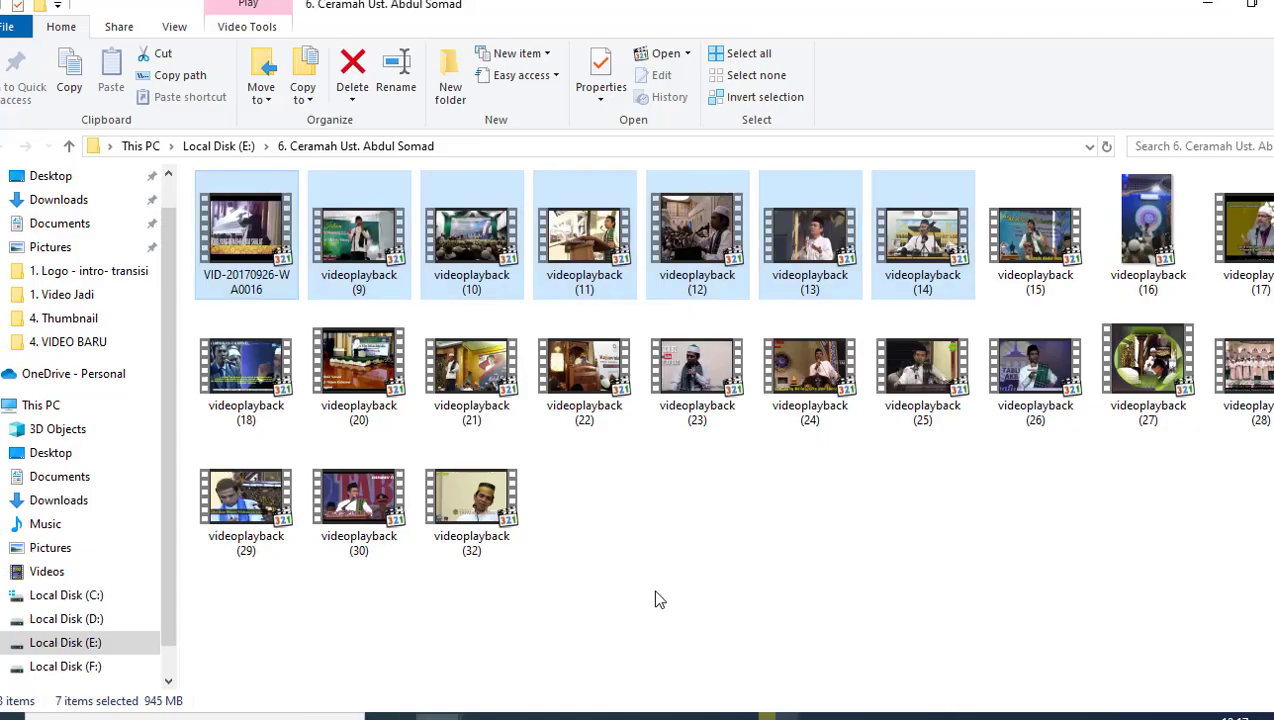
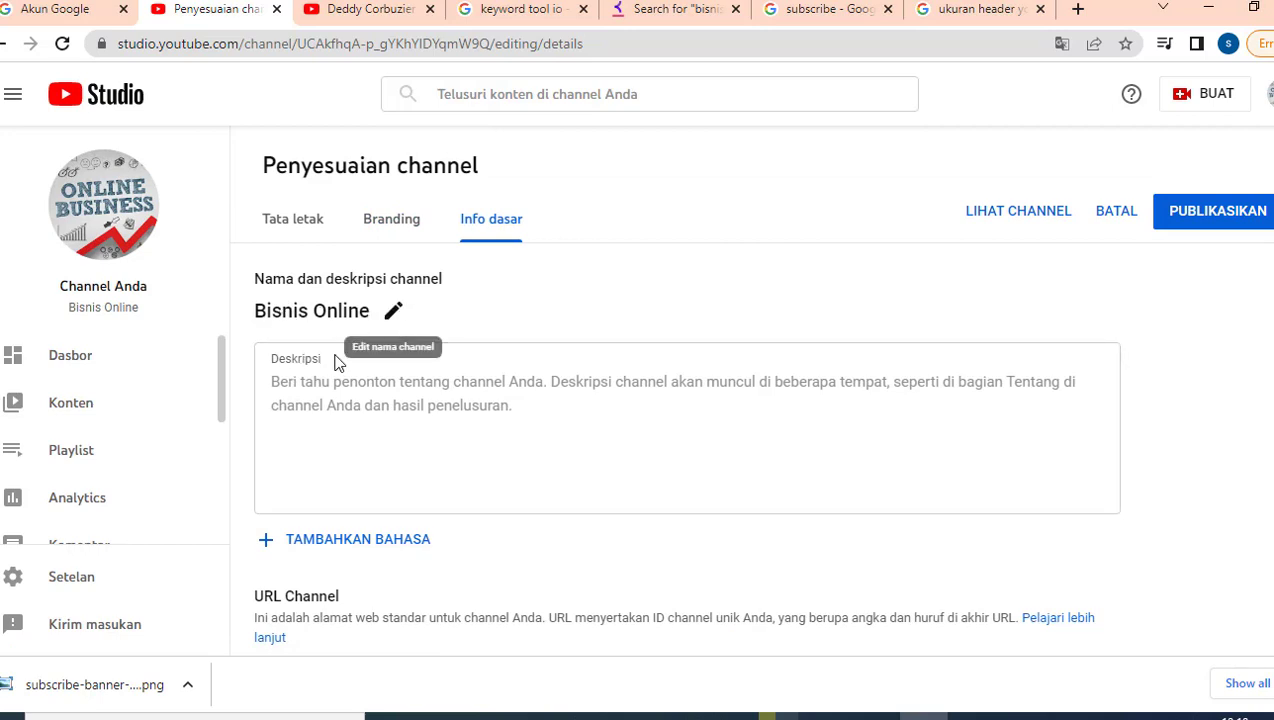
Step: Type the greeting 'Halo selamat datang di Channel Bisnis Online!' and the tips line ending 'Anda.'
left_click(377, 391)
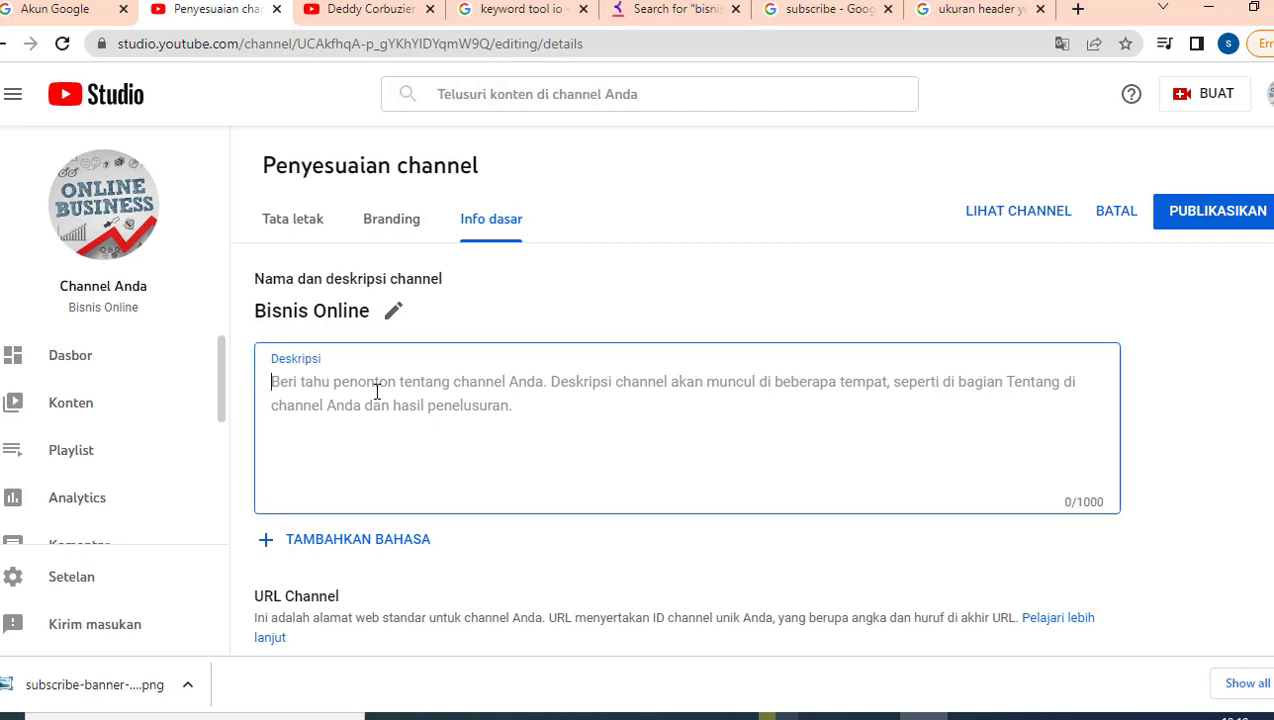
type("Halo sel")
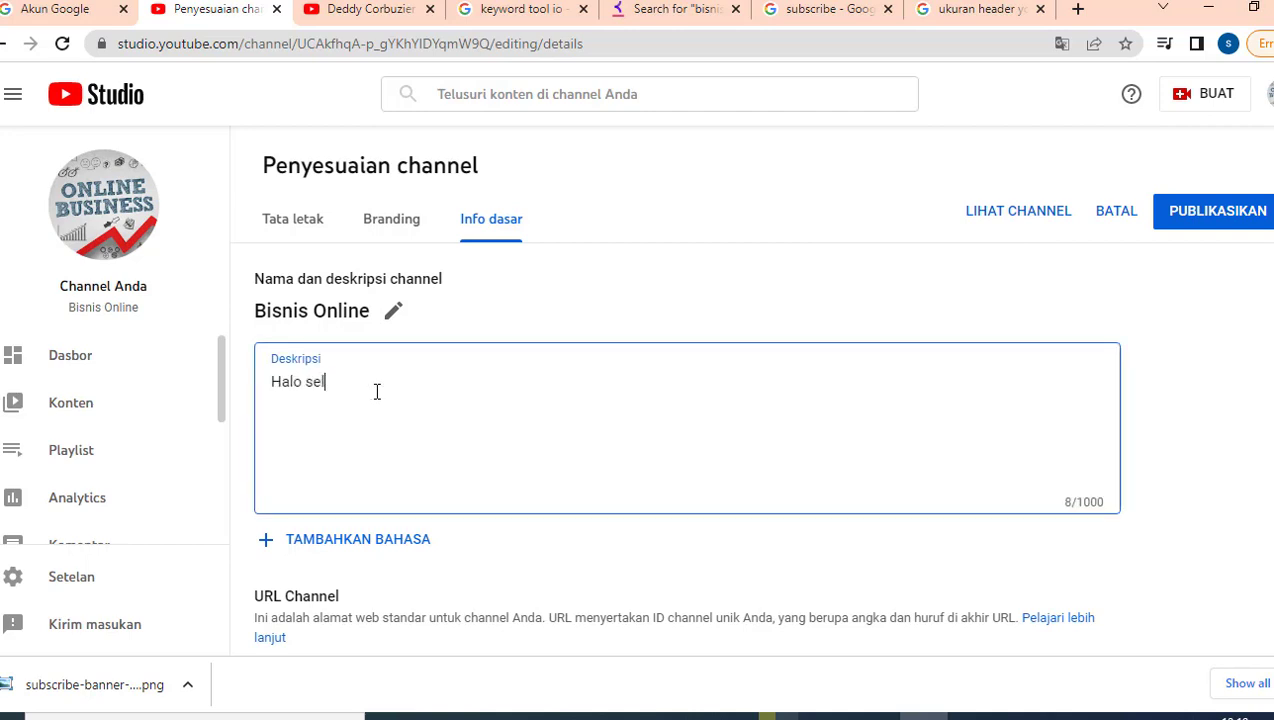
type("amat datang di ")
type("hannel")
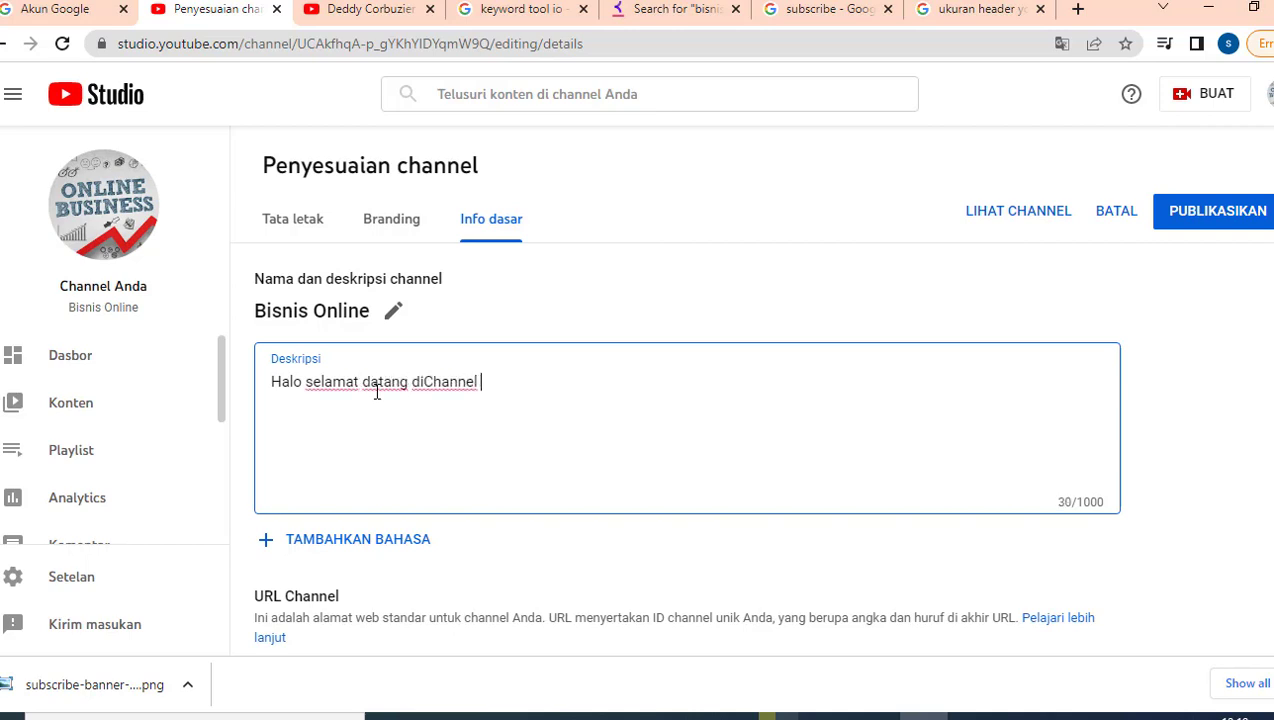
key("BackSpace")
key("BackSpace")
key("BackSpace")
key("BackSpace")
key("BackSpace")
key("BackSpace")
key("BackSpace")
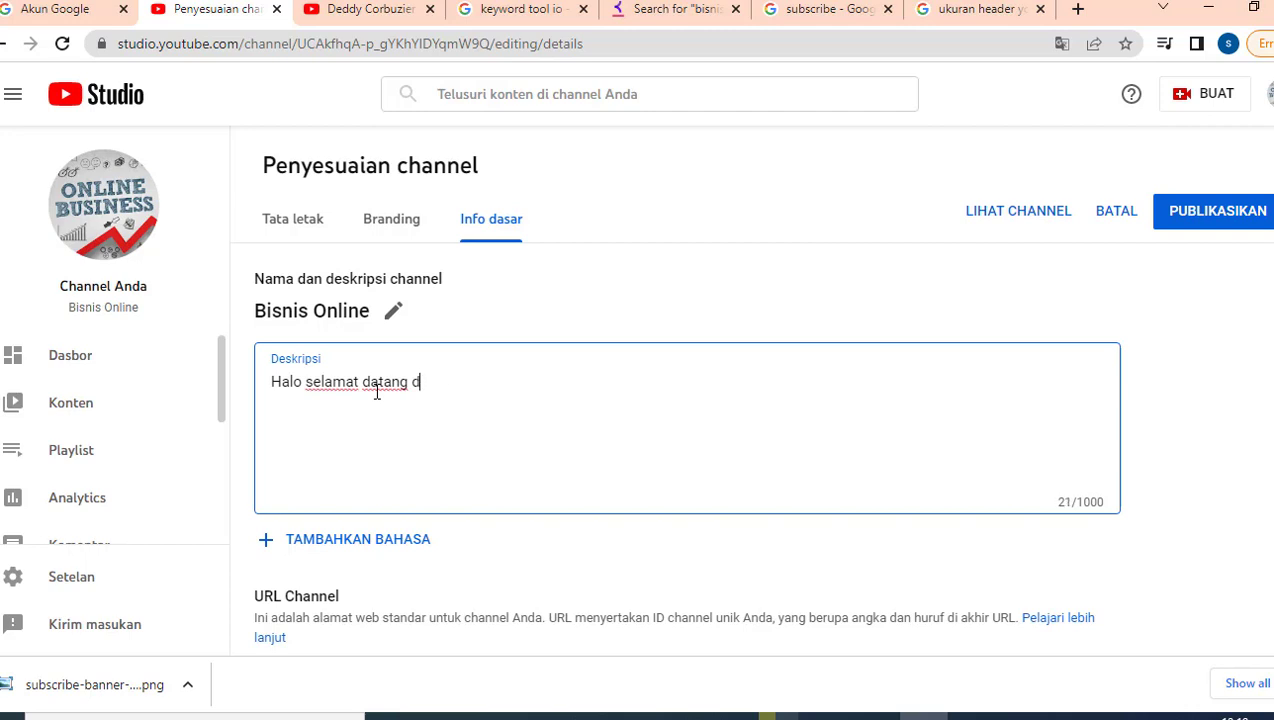
type("i Chnannel")
key("BackSpace")
key("BackSpace")
key("BackSpace")
key("BackSpace")
key("BackSpace")
key("BackSpace")
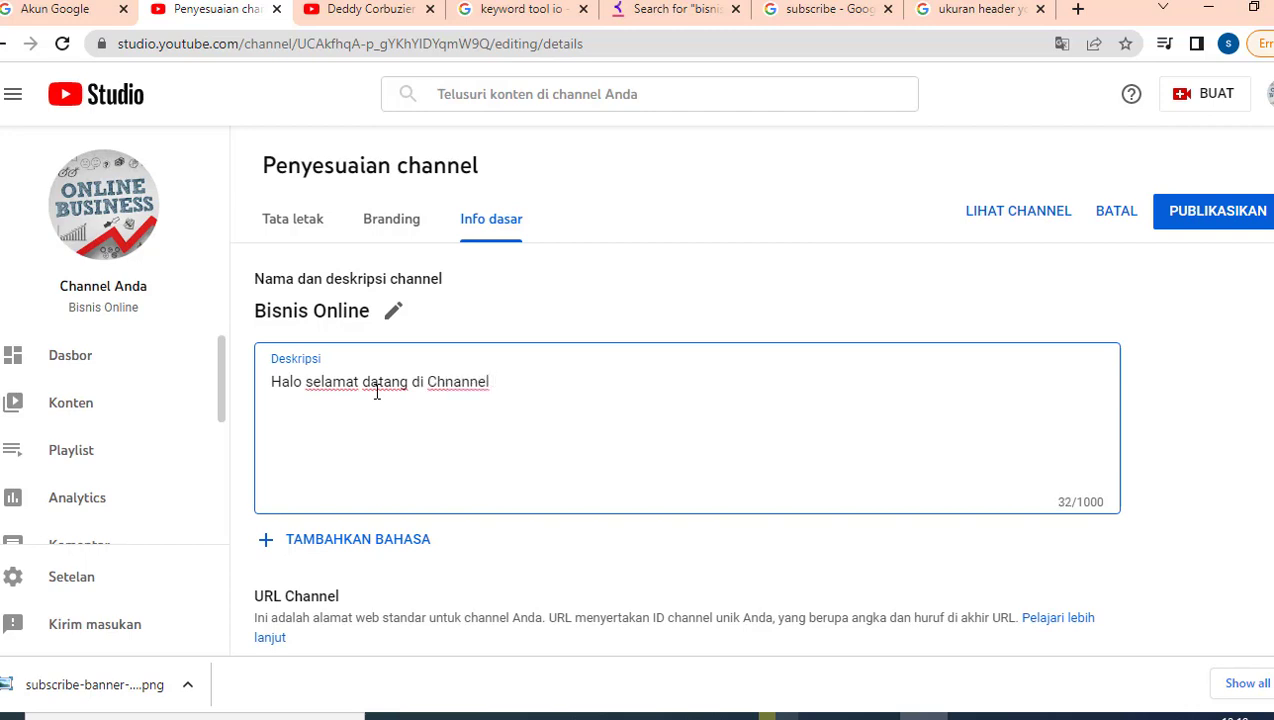
type("anna")
key("BackSpace")
type("el Bisnis Online")
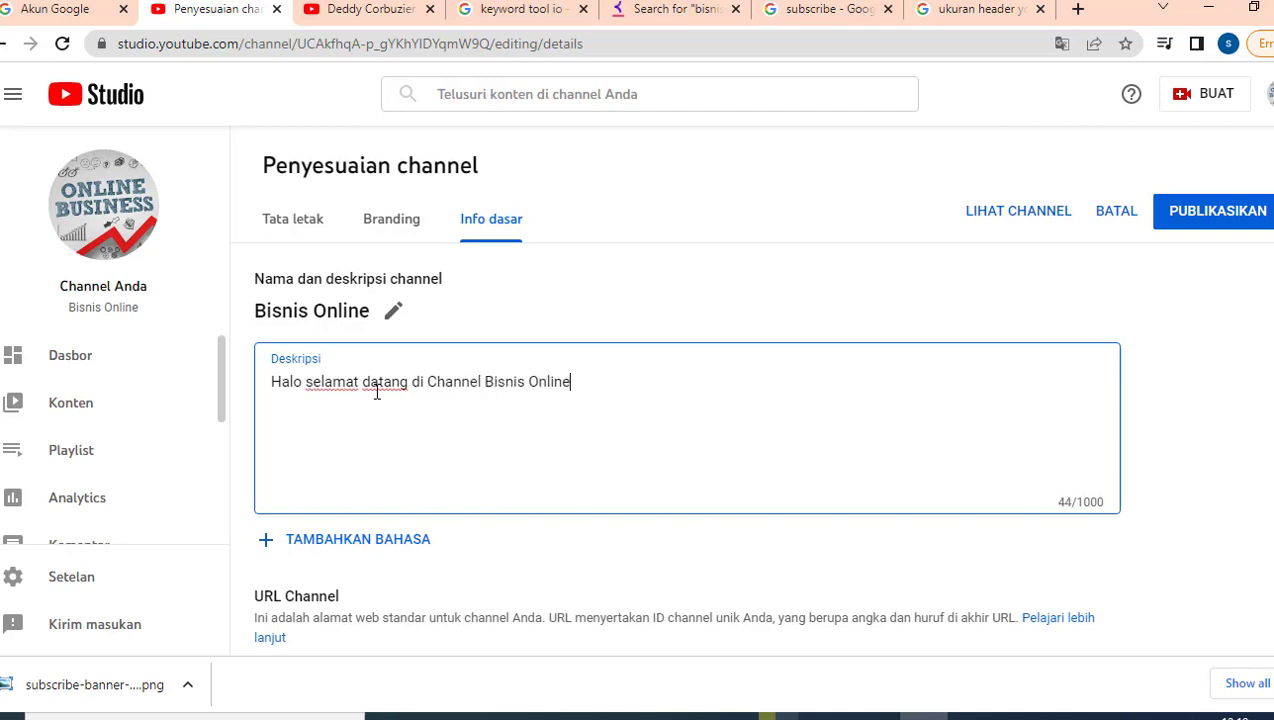
type("!")
type("Kai")
type("mai akan berbagi")
type(" ti")
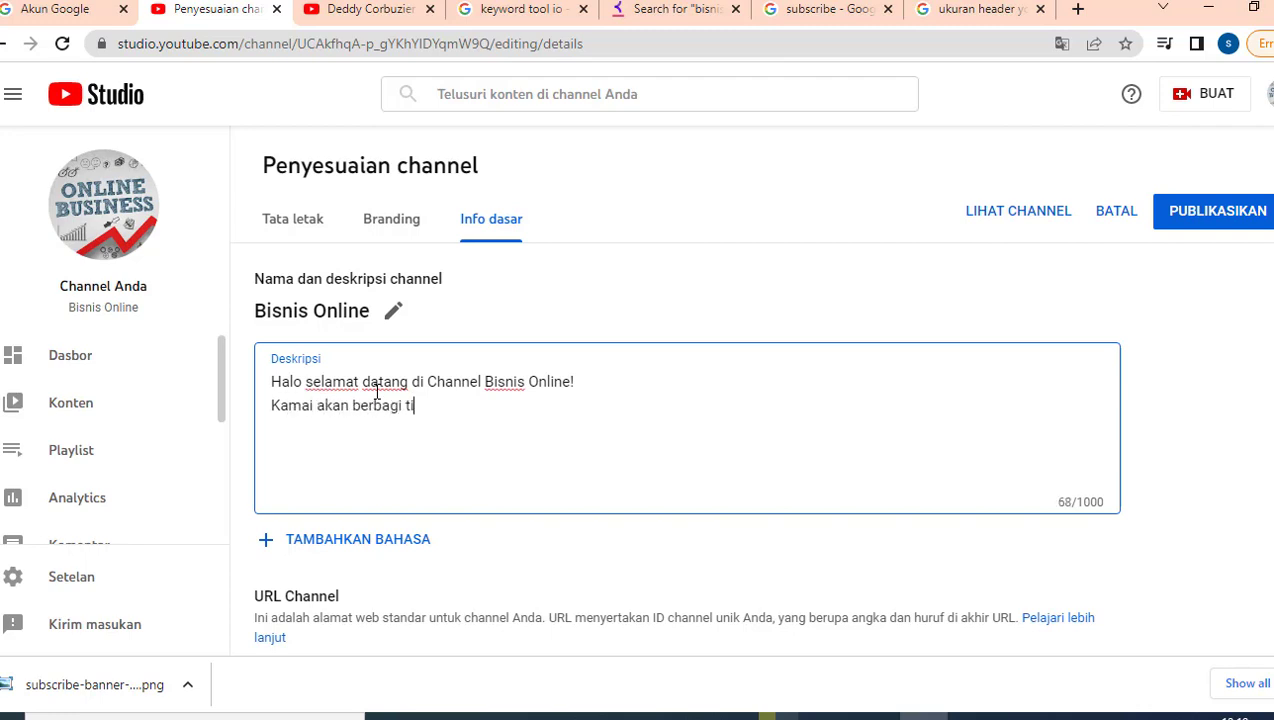
type("p dan trik bisnis online kepada ")
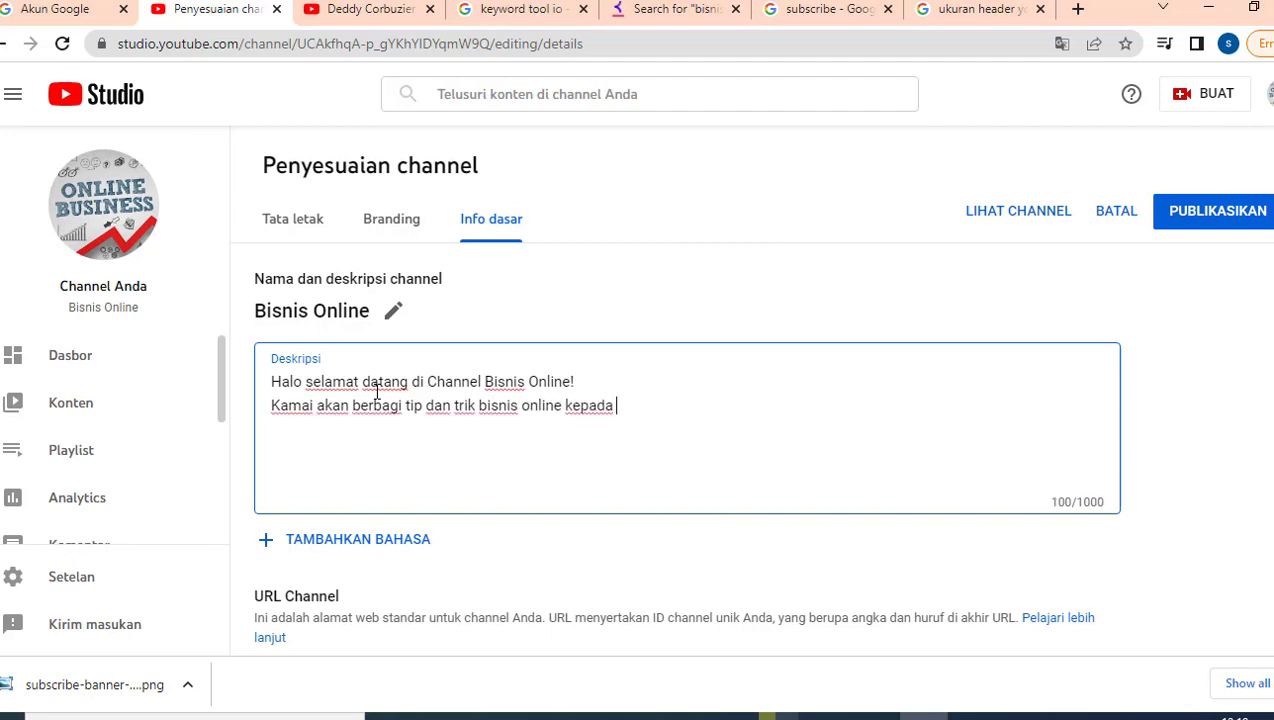
type("ANDA")
key("BackSpace")
key("BackSpace")
key("BackSpace")
type("nda. ")
type("jangan")
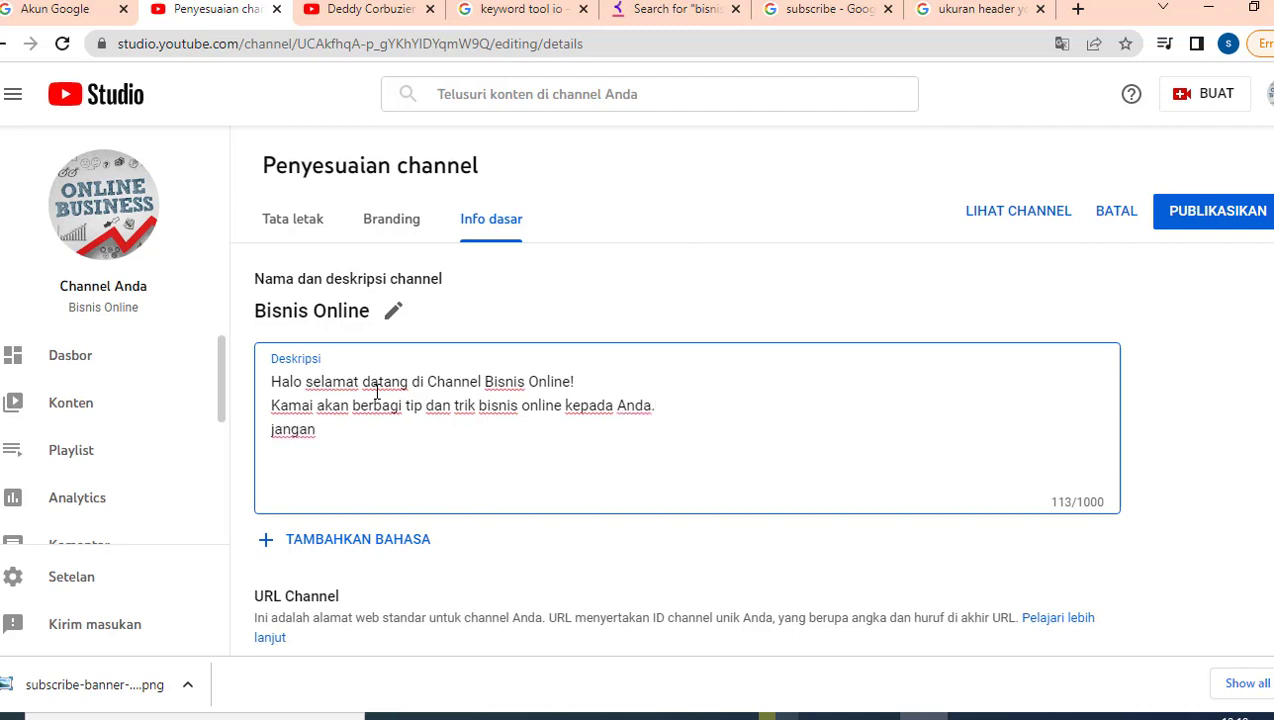
Step: Correct 'Kamai' to 'Kami', capitalise 'Jangan', and add the Like, Share dan Subscribe line
left_click(308, 405)
key("BackSpace")
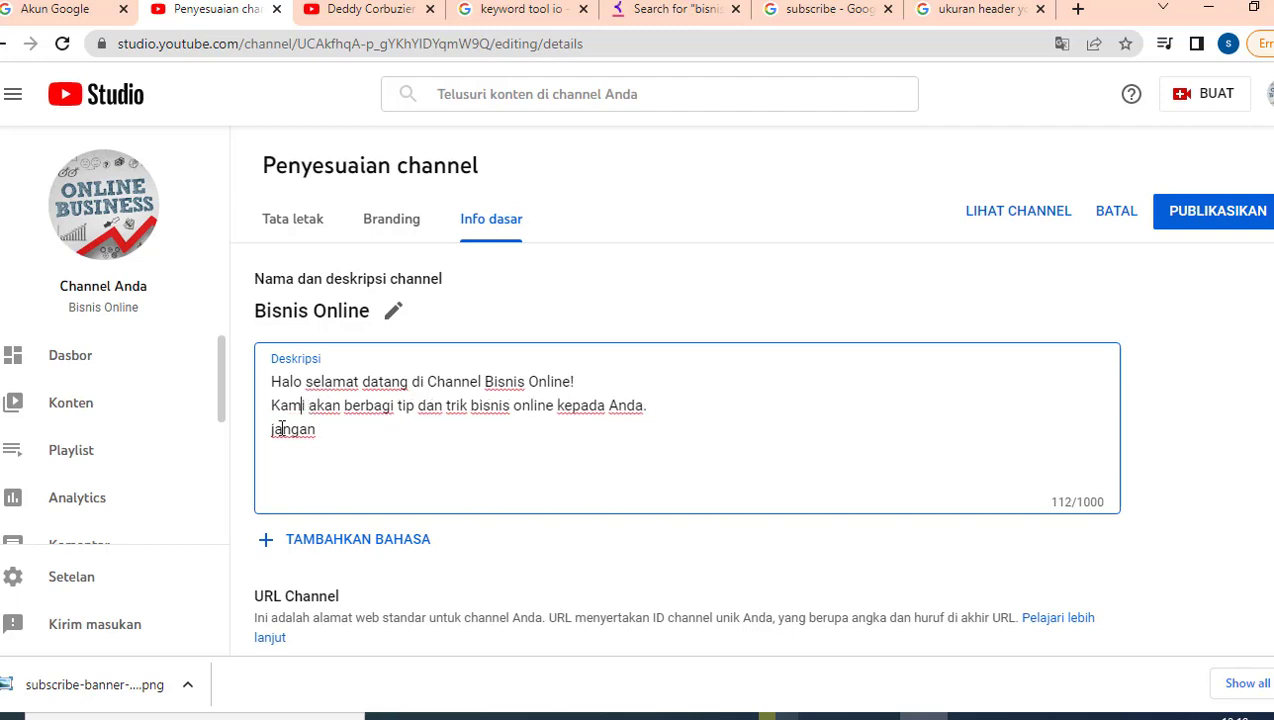
left_click(278, 430)
key("BackSpace")
type("J")
left_click(339, 429)
type("Like")
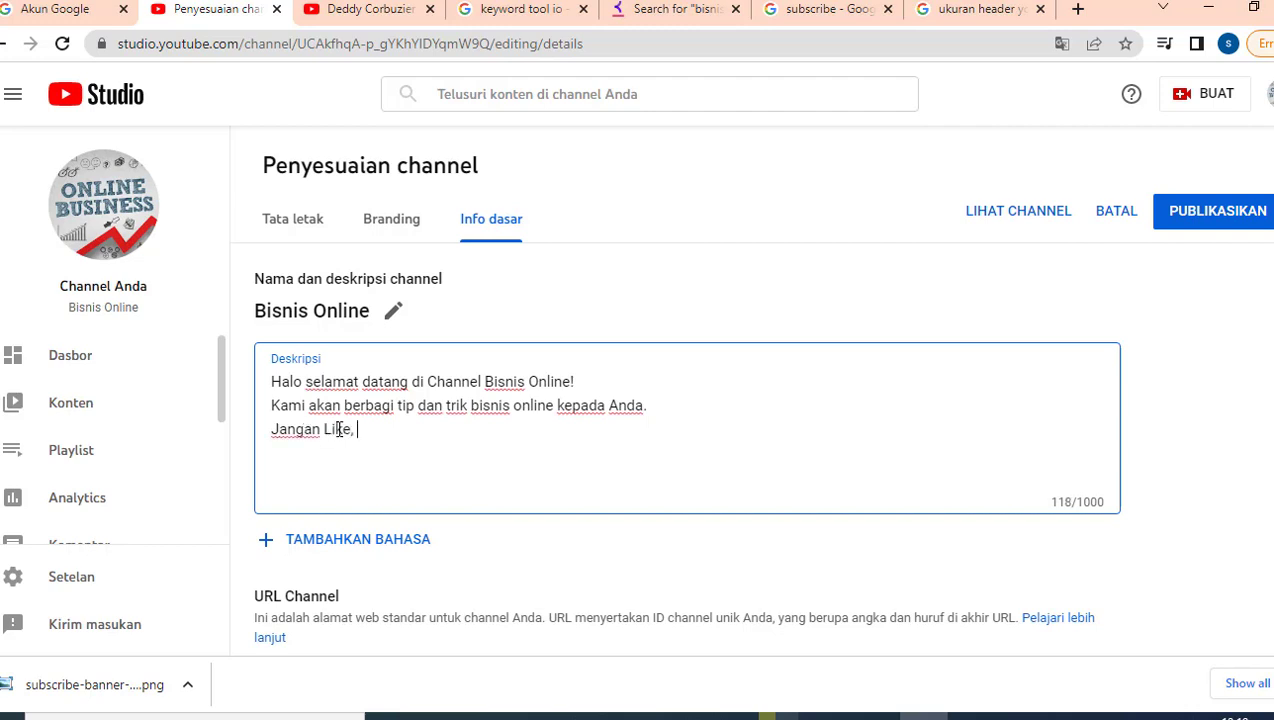
type(", Subscr")
key("BackSpace")
key("BackSpace")
key("BackSpace")
key("BackSpace")
key("BackSpace")
key("BackSpace")
type("Share dan Subscribe ")
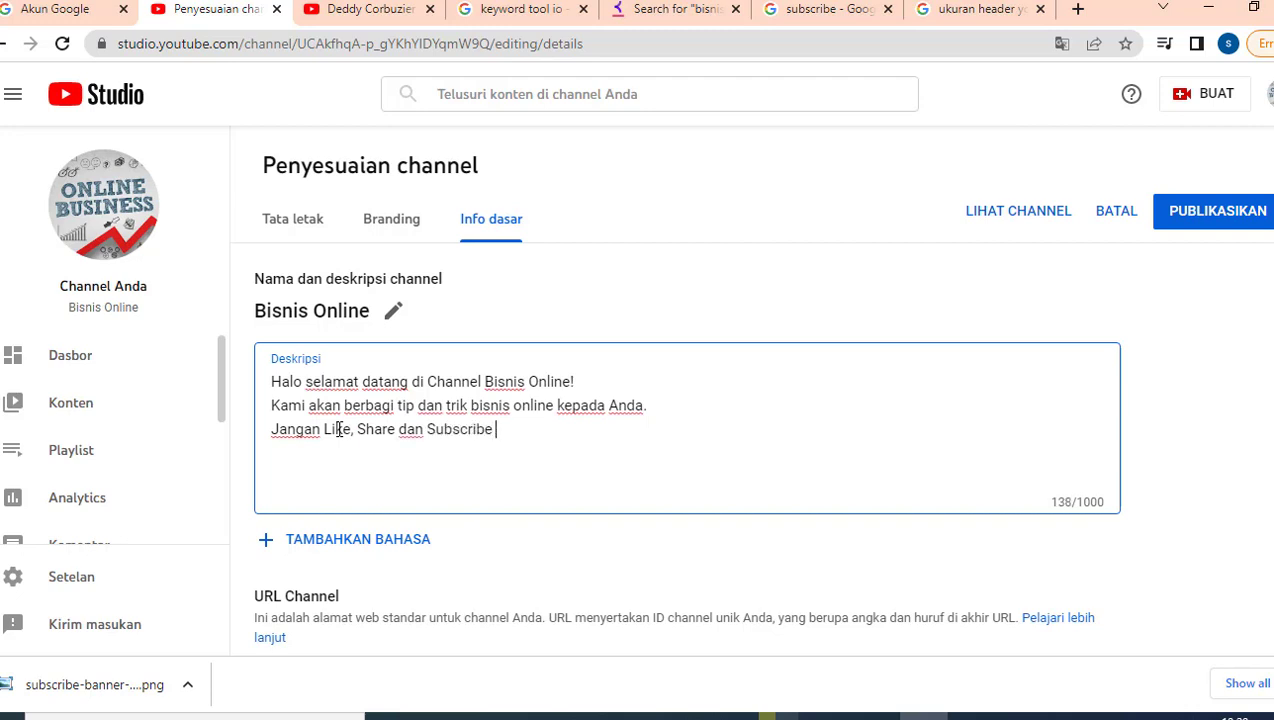
type("untuk mendapatka")
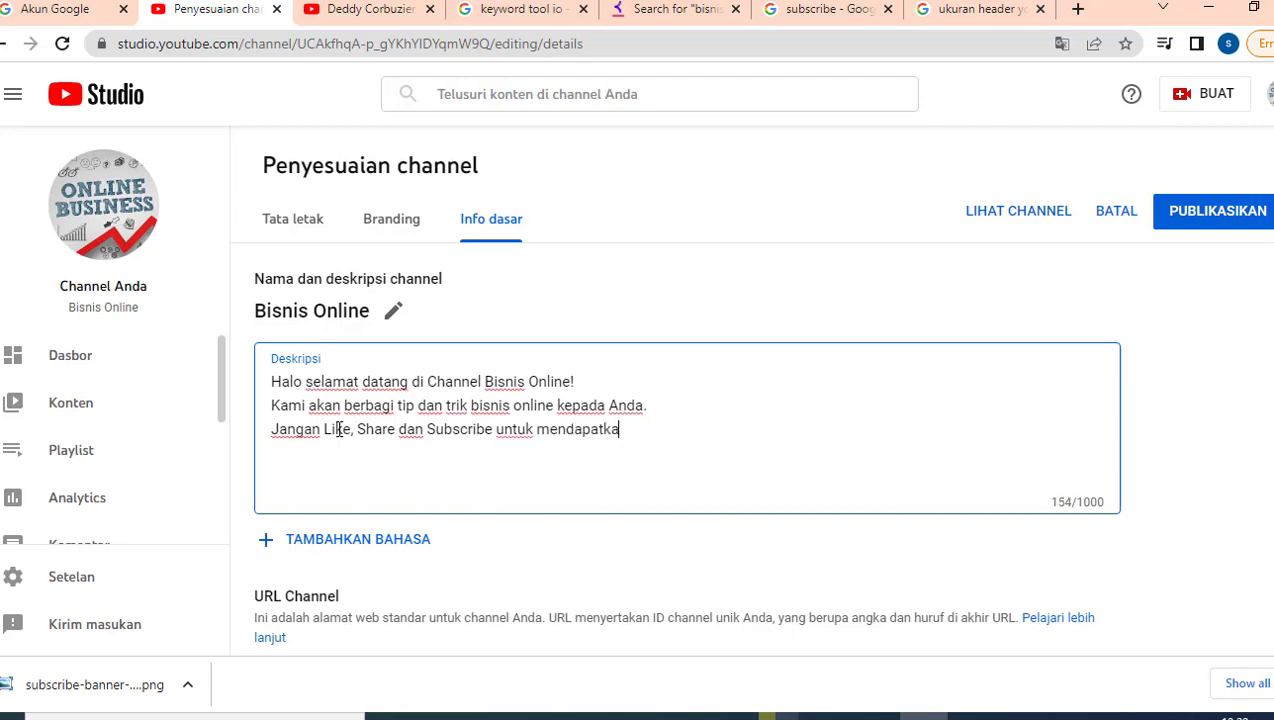
type("n notifi")
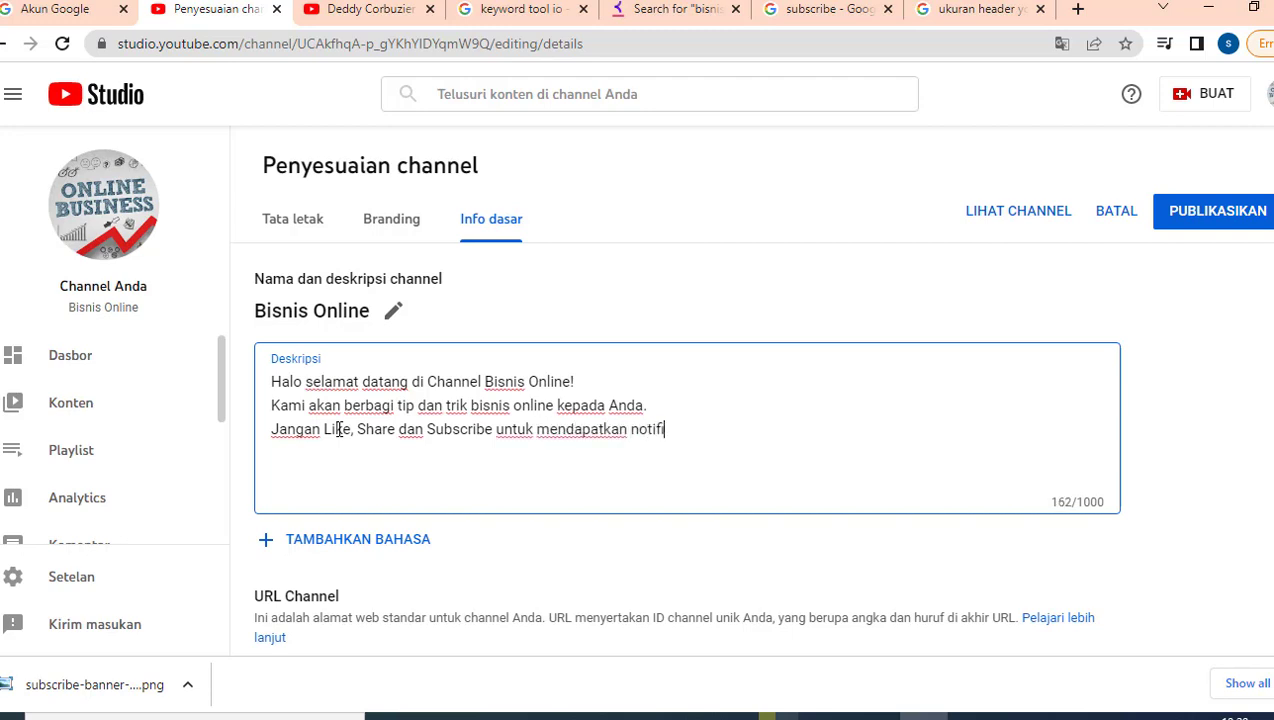
type("kasi video ")
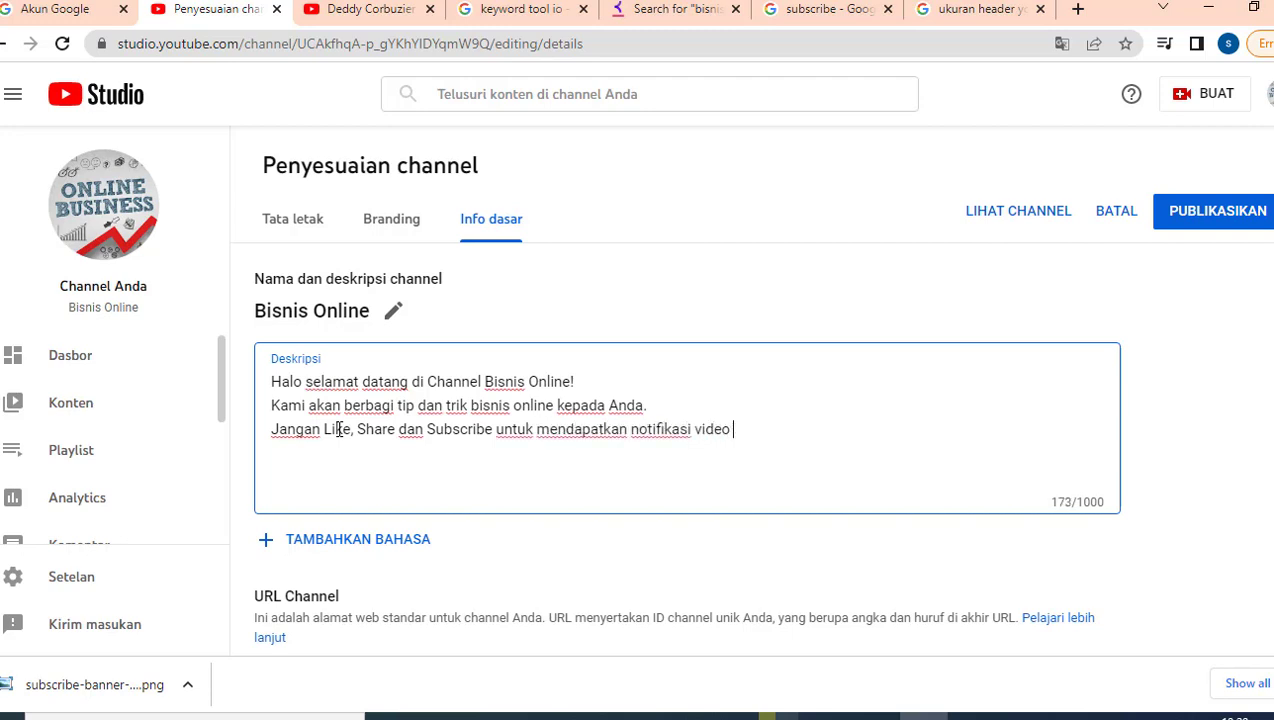
type("terbaru dari kami.")
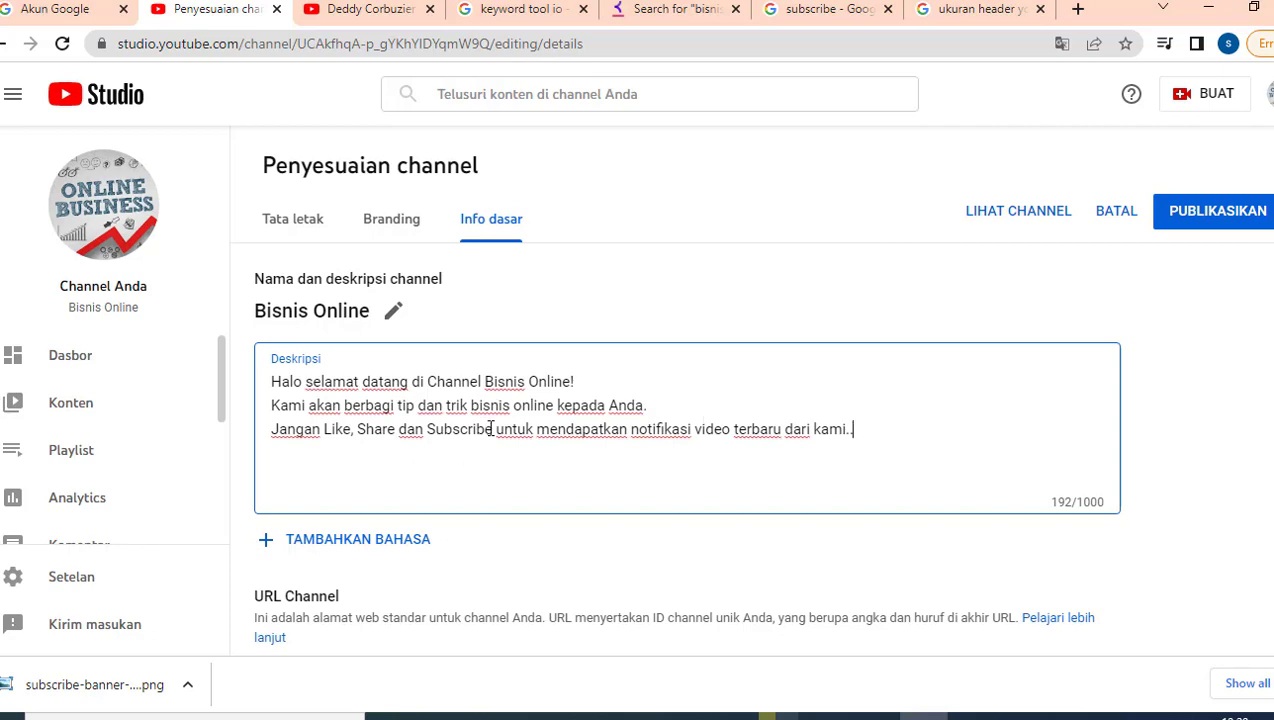
scroll(490, 430, "down", 1)
scroll(490, 427, "down", 1)
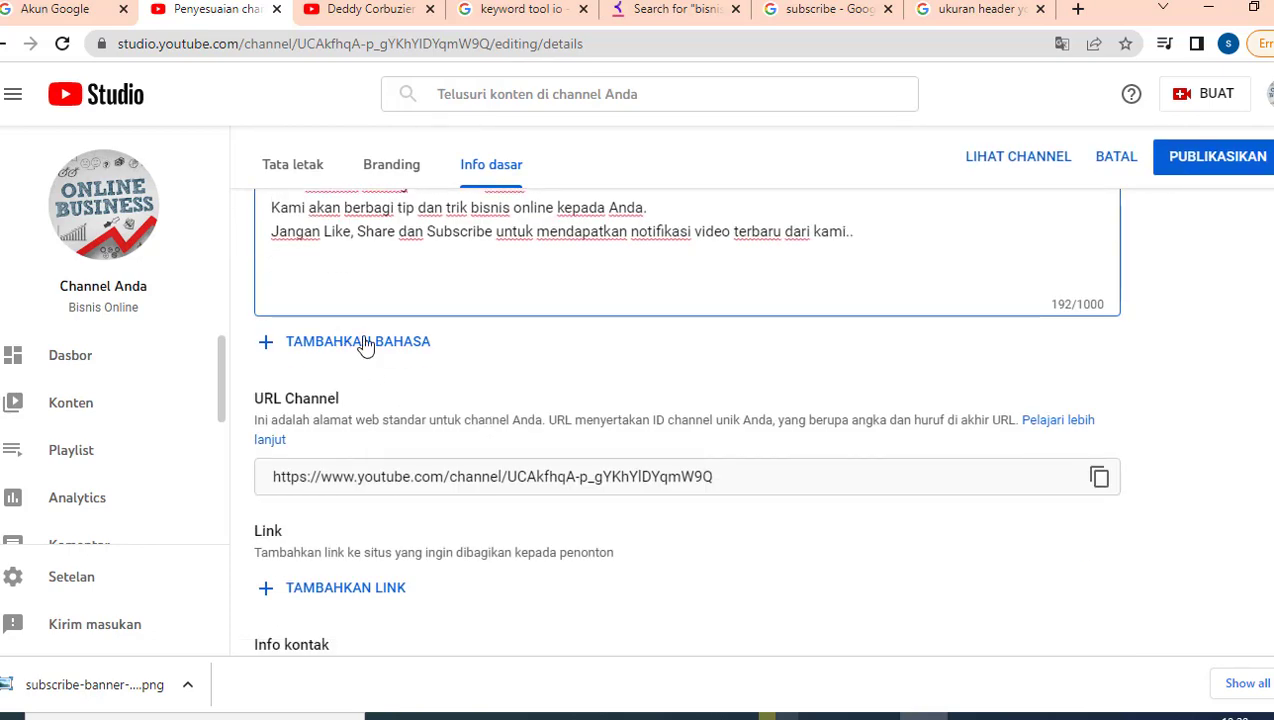
scroll(436, 452, "down", 1)
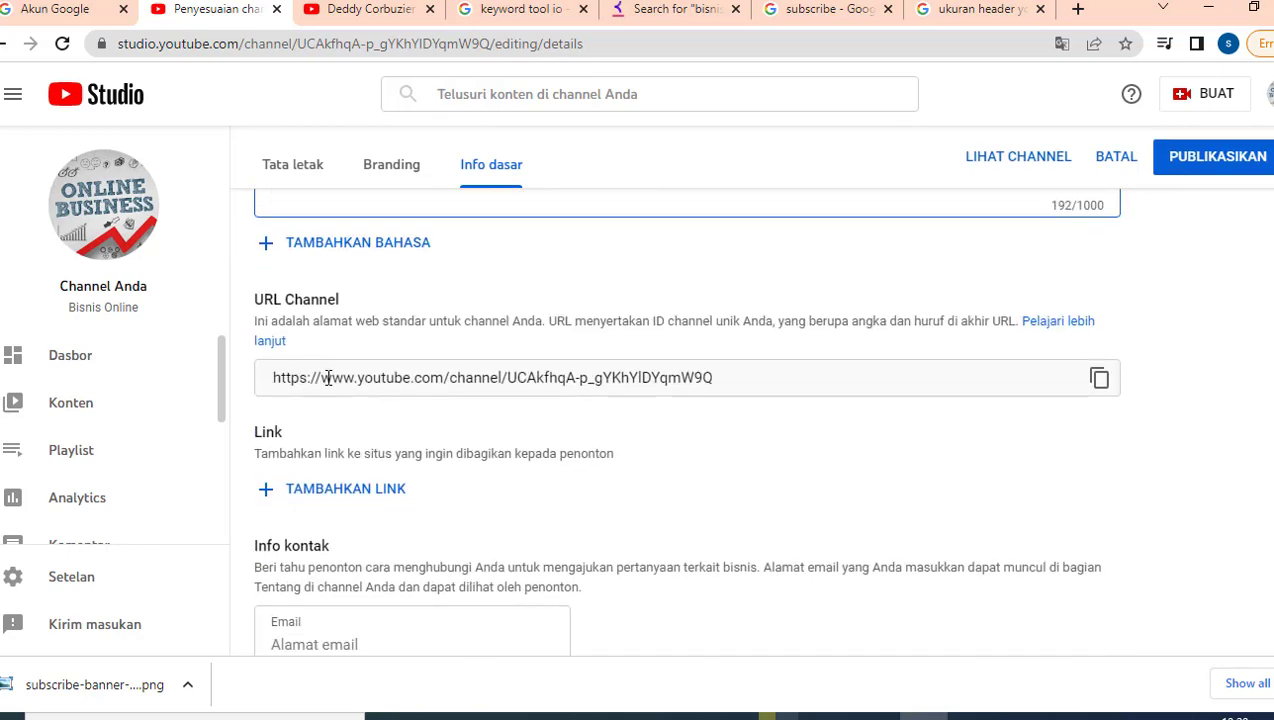
left_click_drag(267, 378, 575, 412)
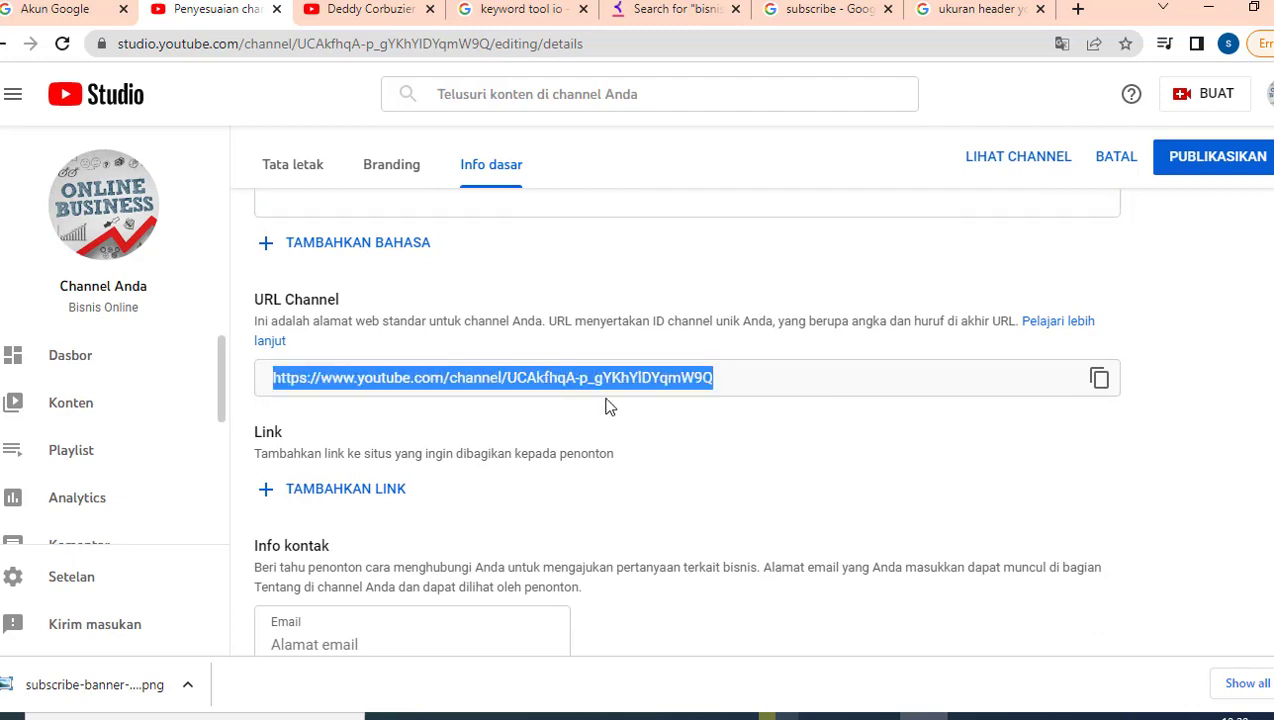
left_click(657, 444)
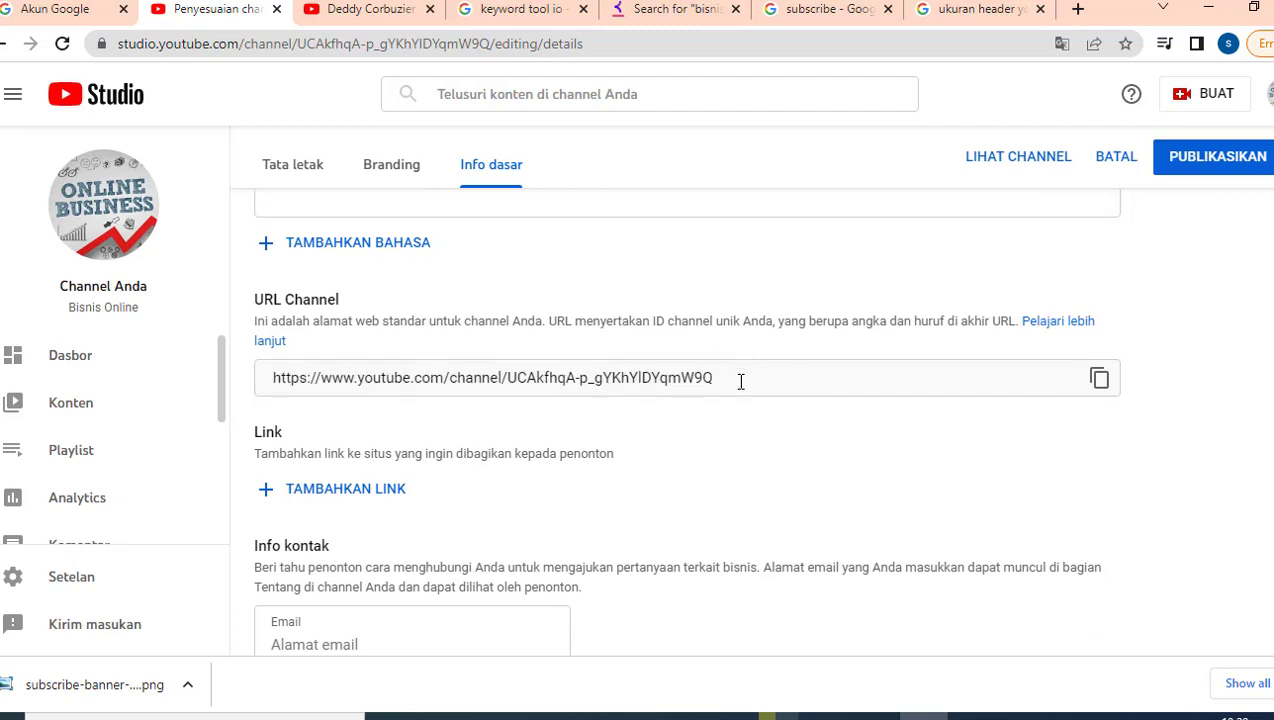
triple_click(511, 378)
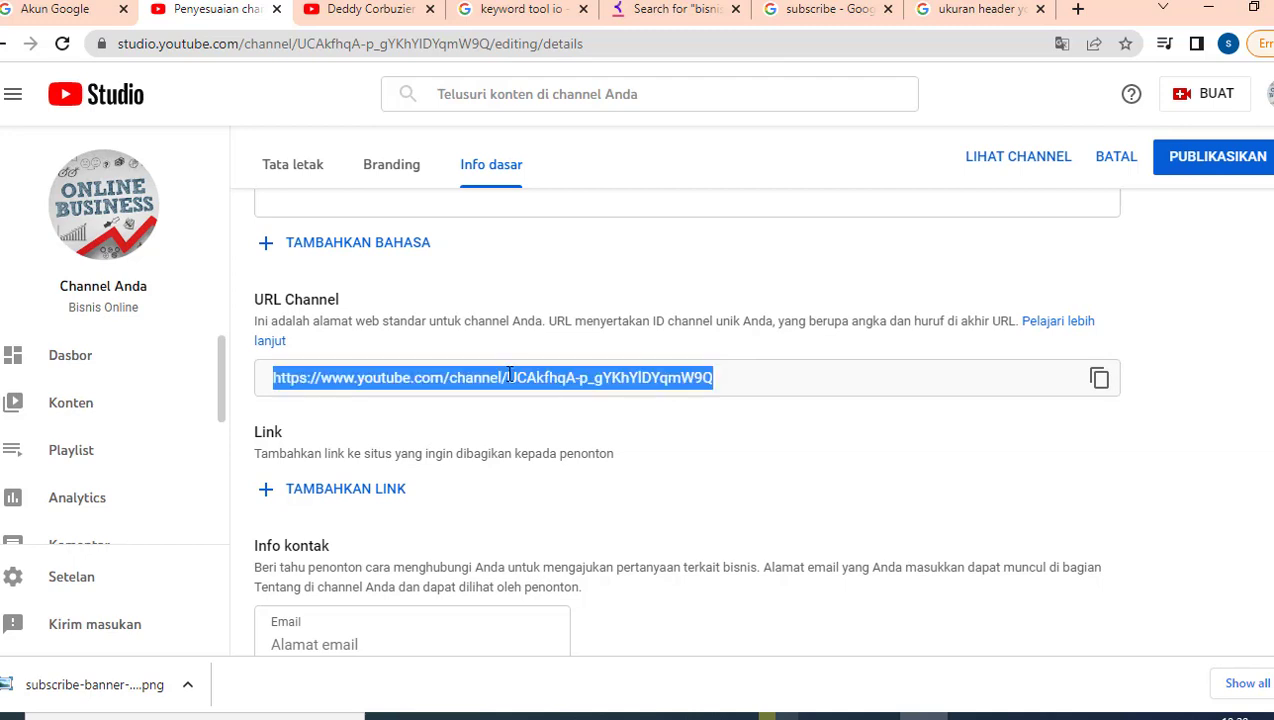
left_click(512, 377)
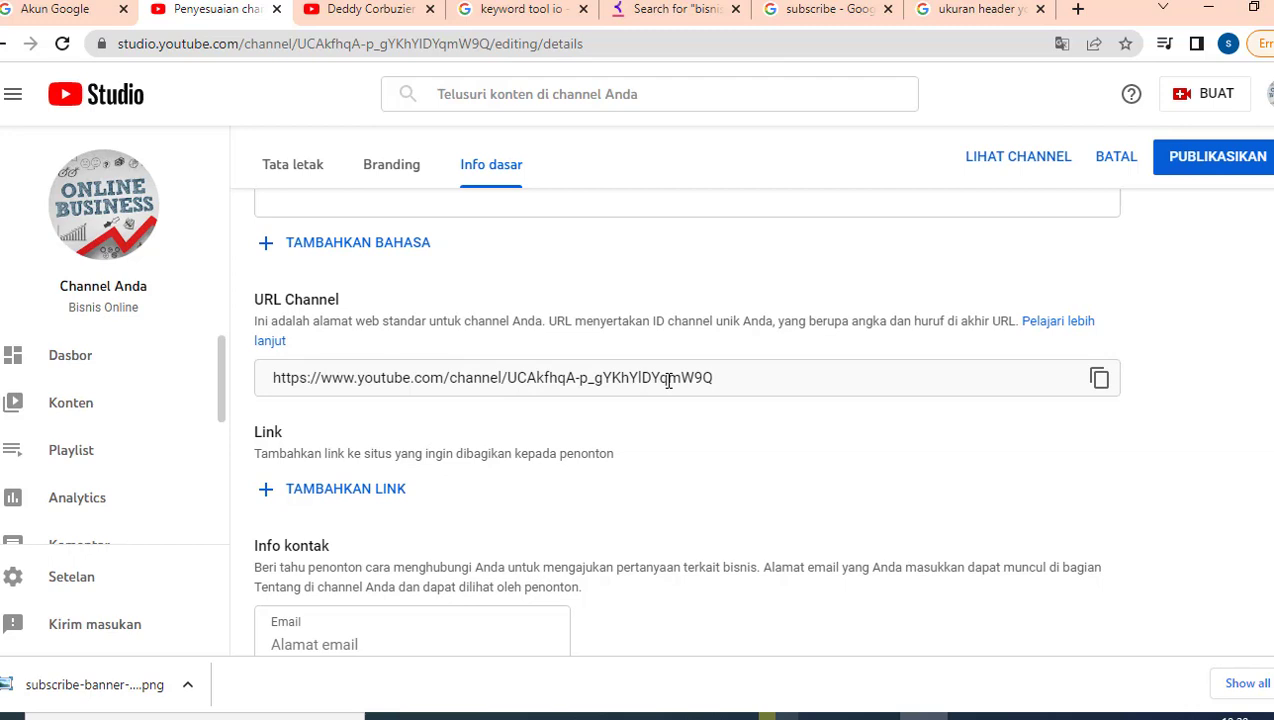
left_click_drag(507, 380, 711, 383)
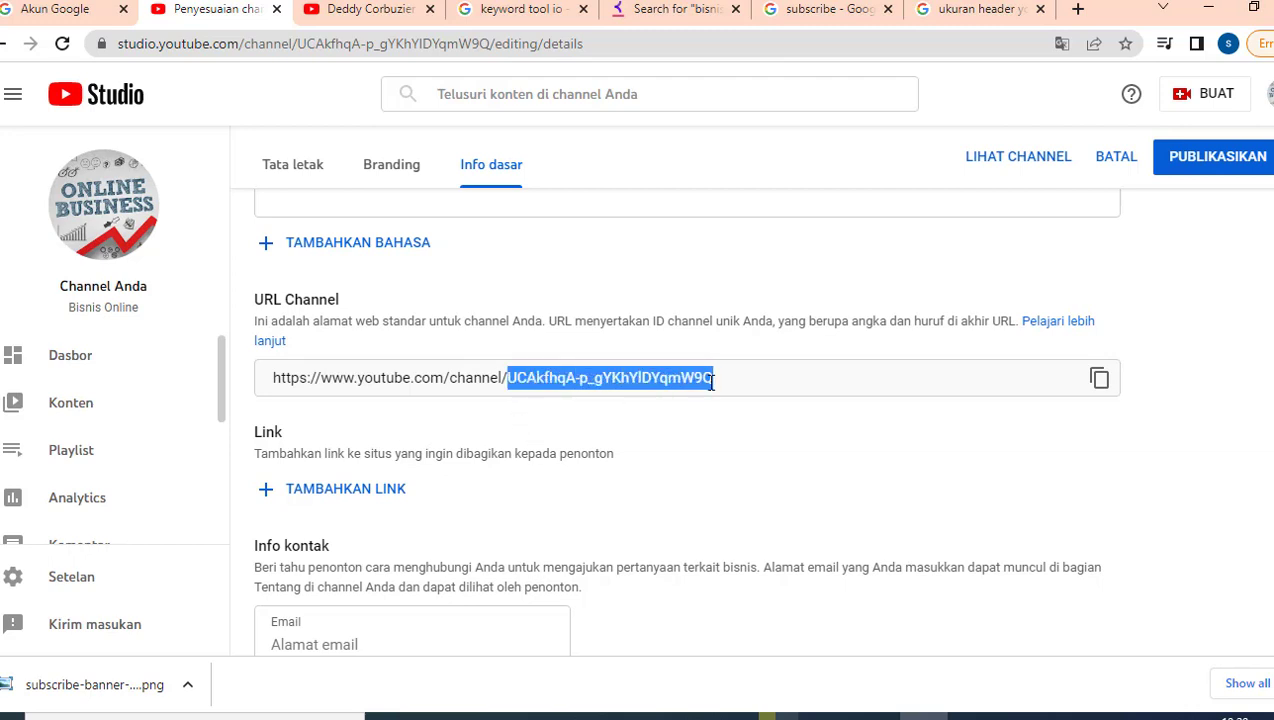
left_click(617, 421)
scroll(420, 450, "down", 1)
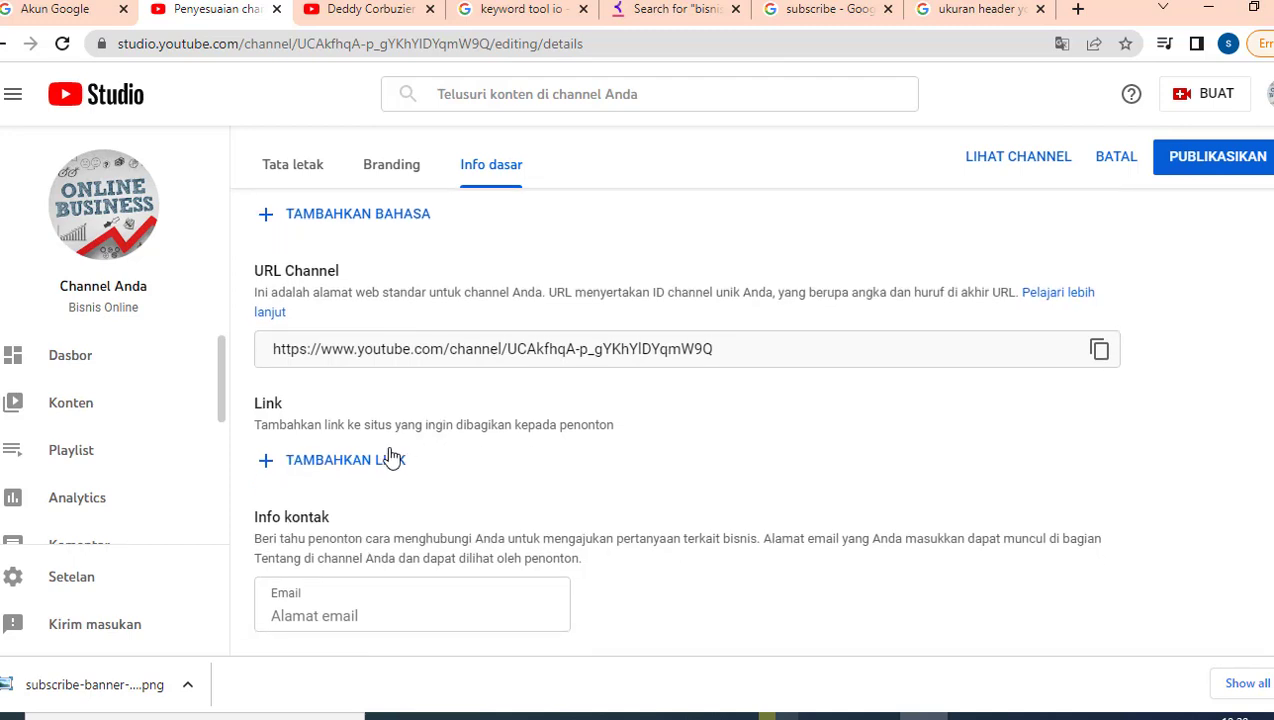
Step: Add a new channel link row with the title Facebook
left_click(339, 468)
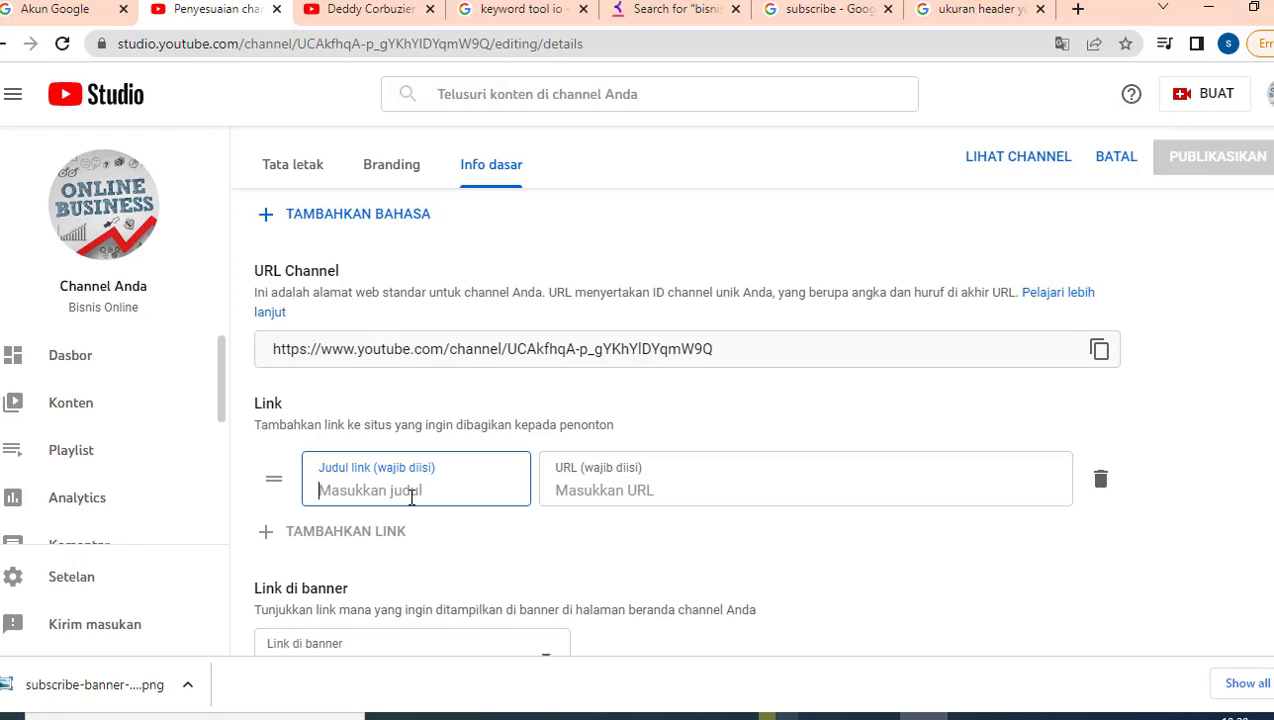
left_click(350, 8)
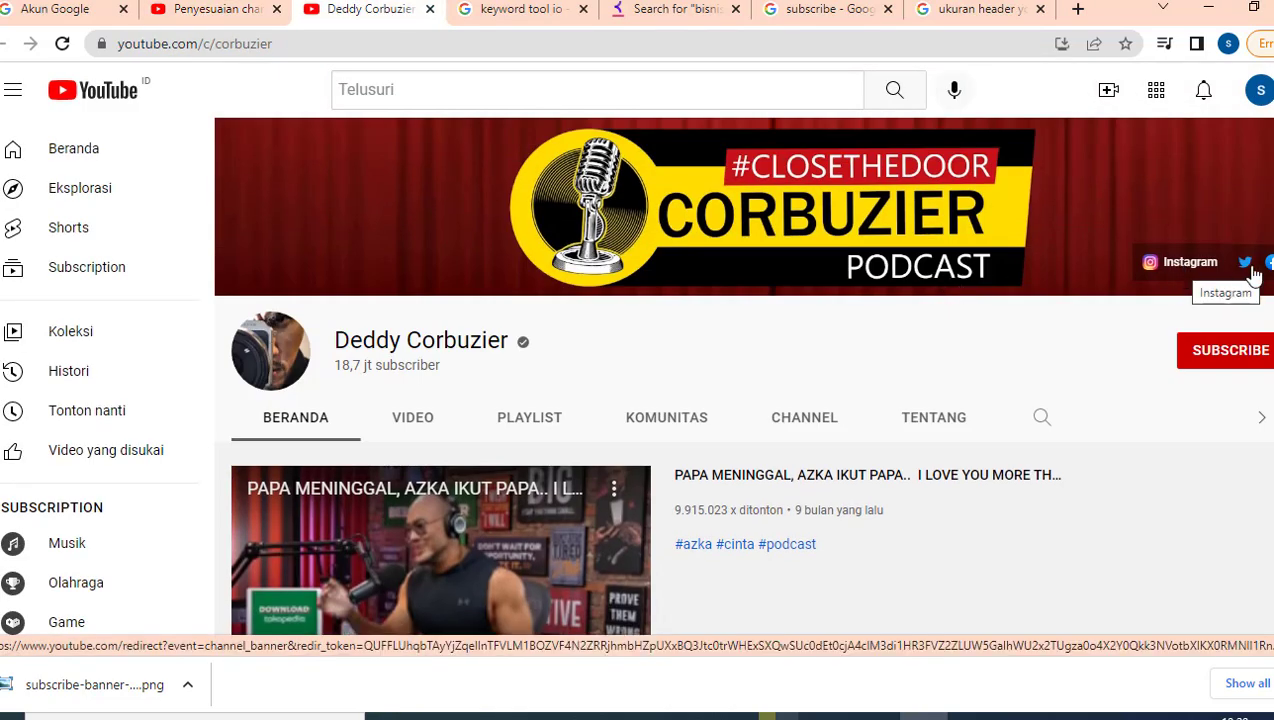
left_click(213, 9)
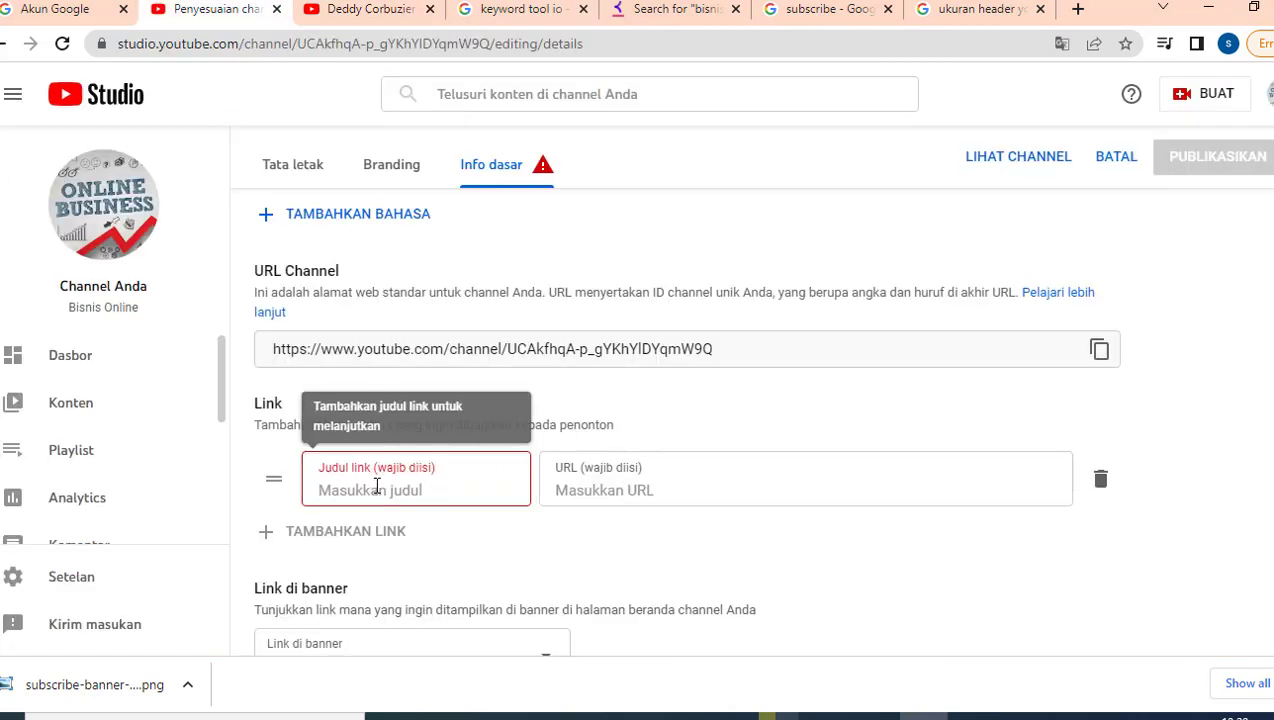
type("F")
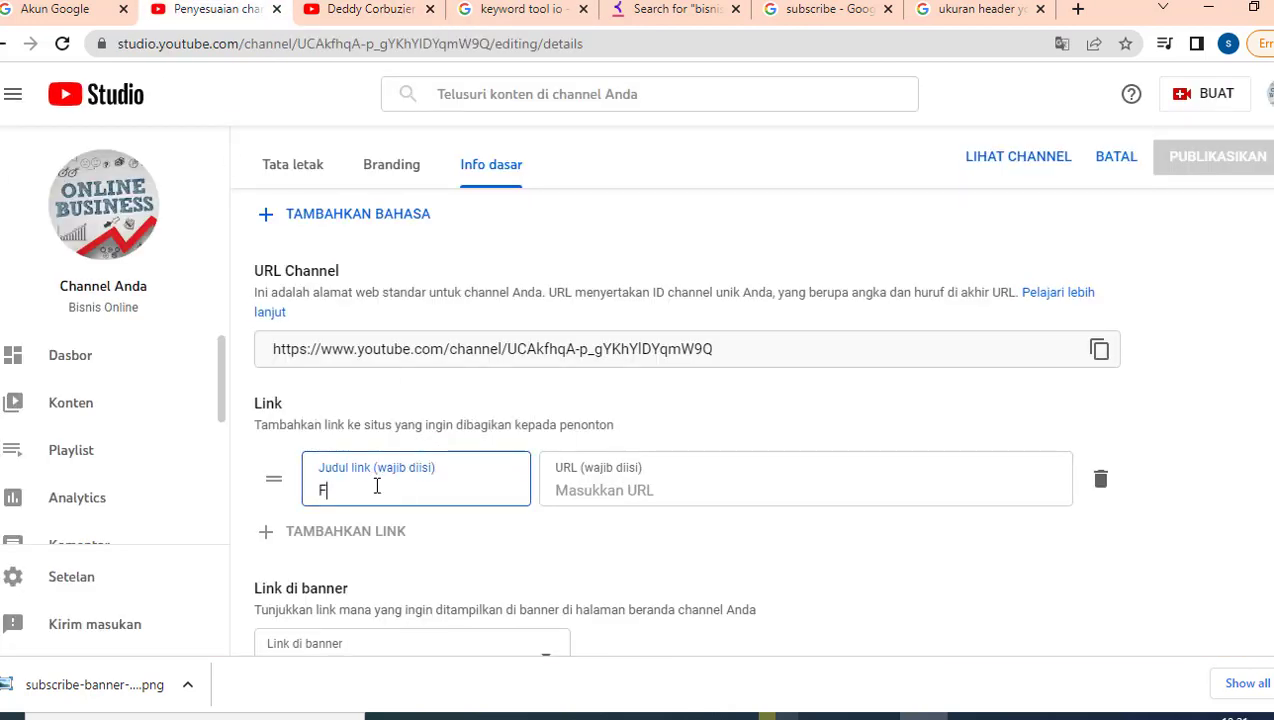
type("acebook")
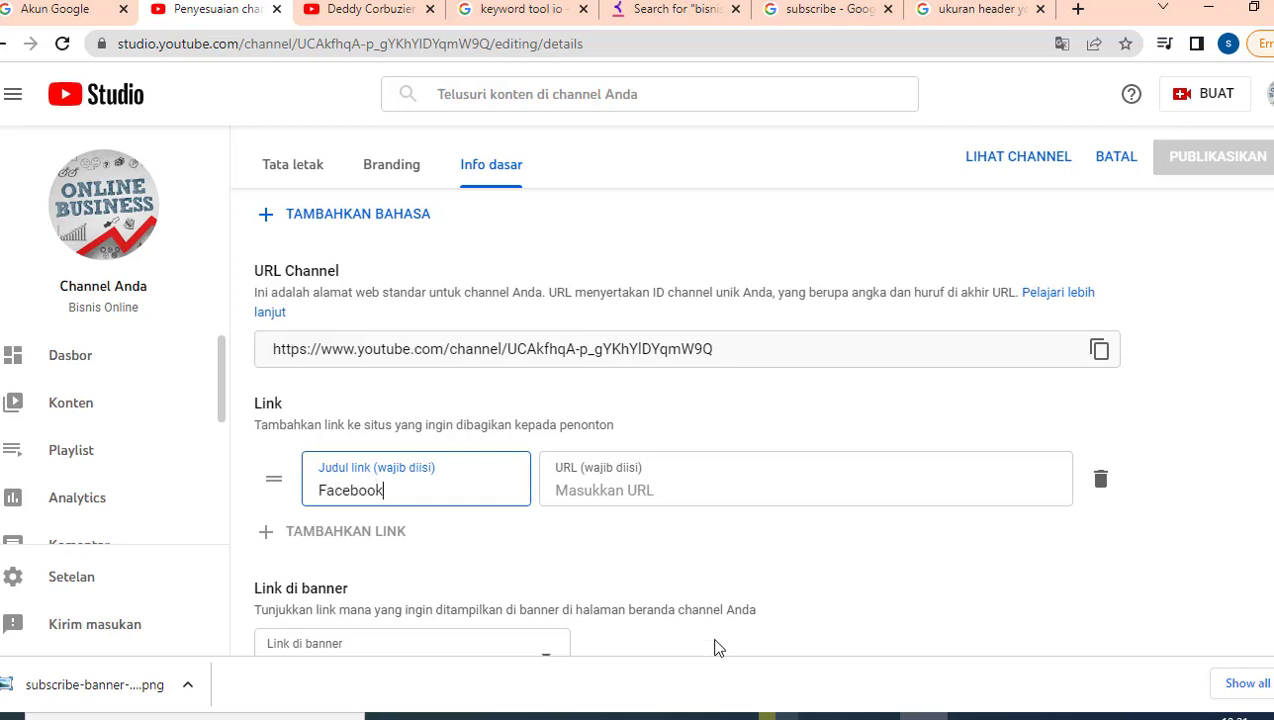
left_click(600, 493)
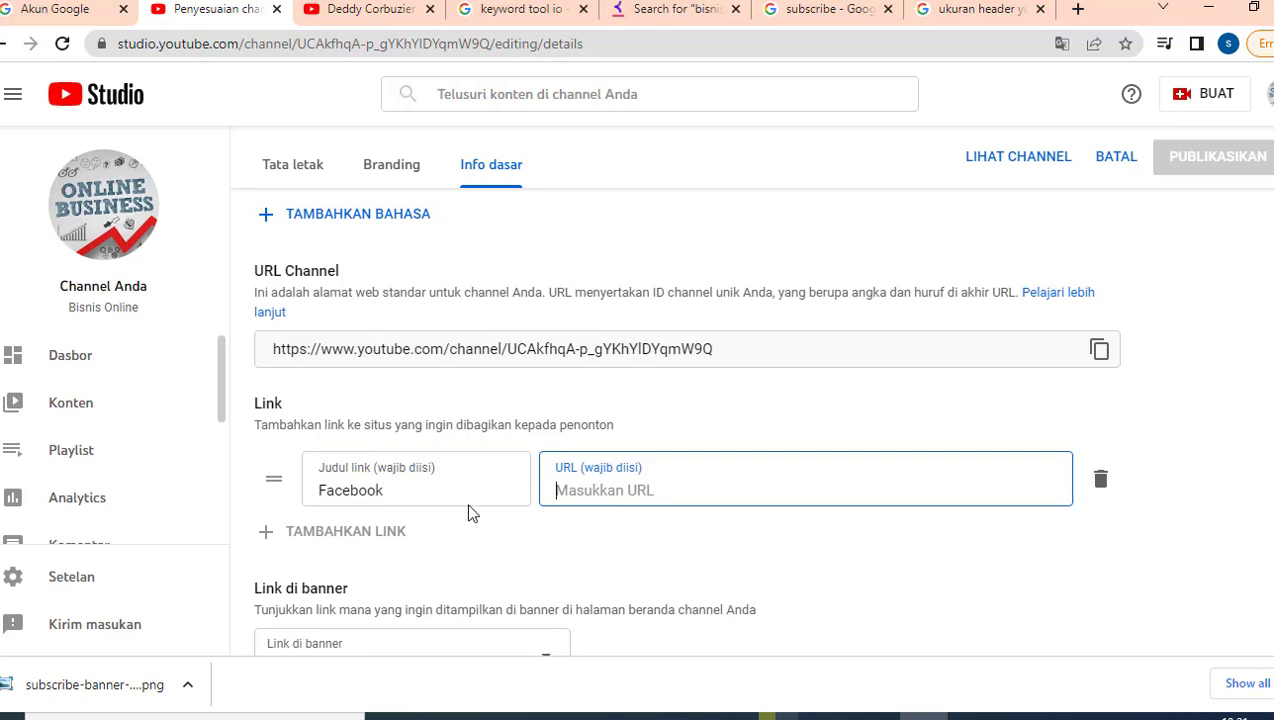
left_click(267, 535)
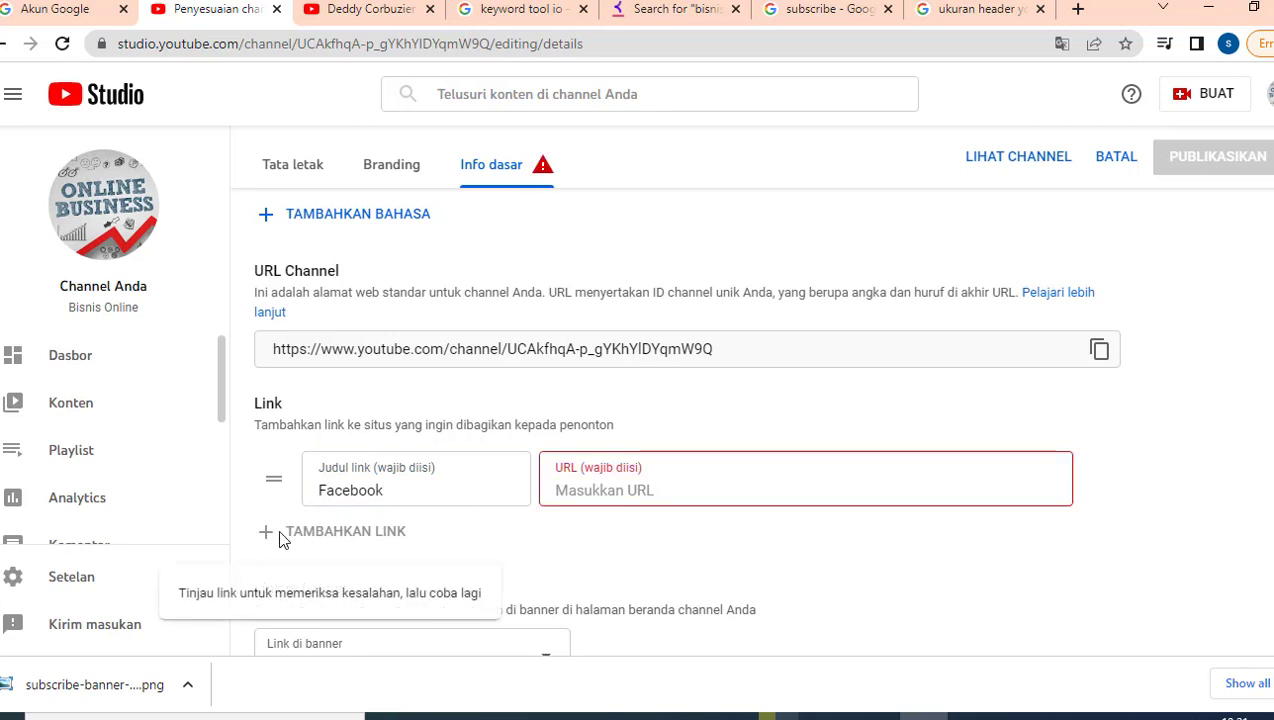
Step: Check another channel's social links for reference and select the Facebook link title
left_click(360, 10)
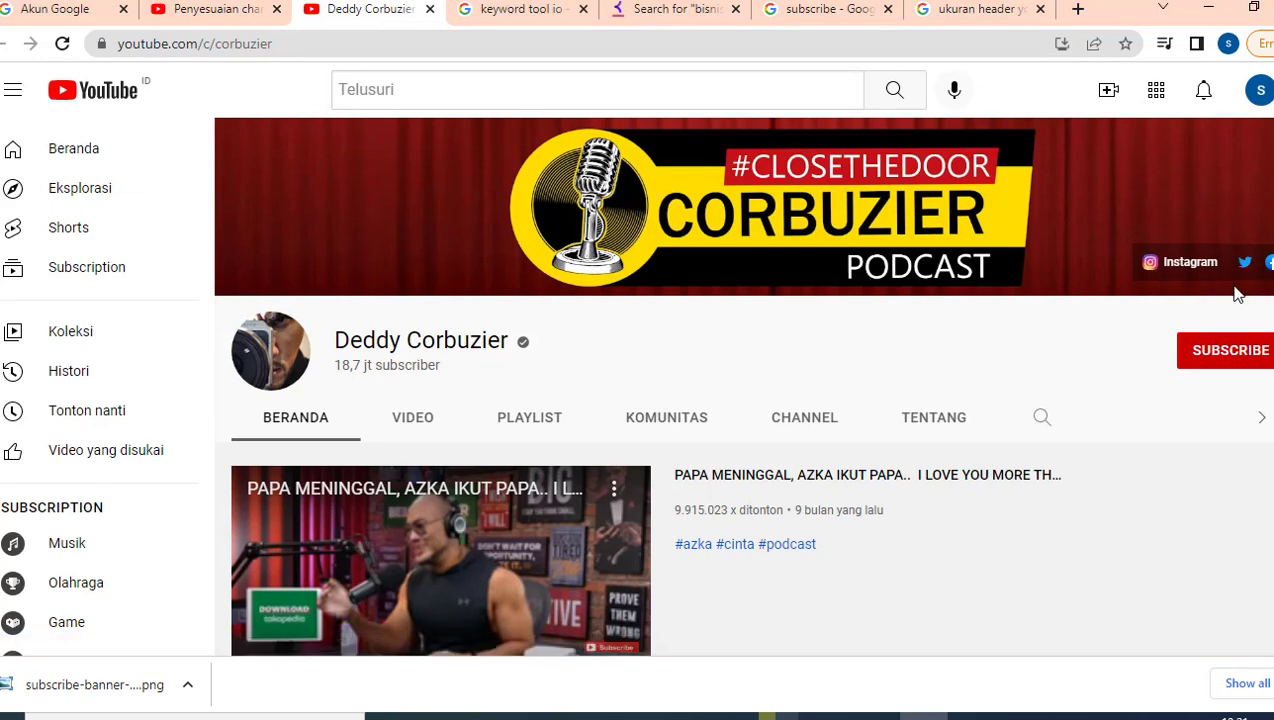
left_click(255, 10)
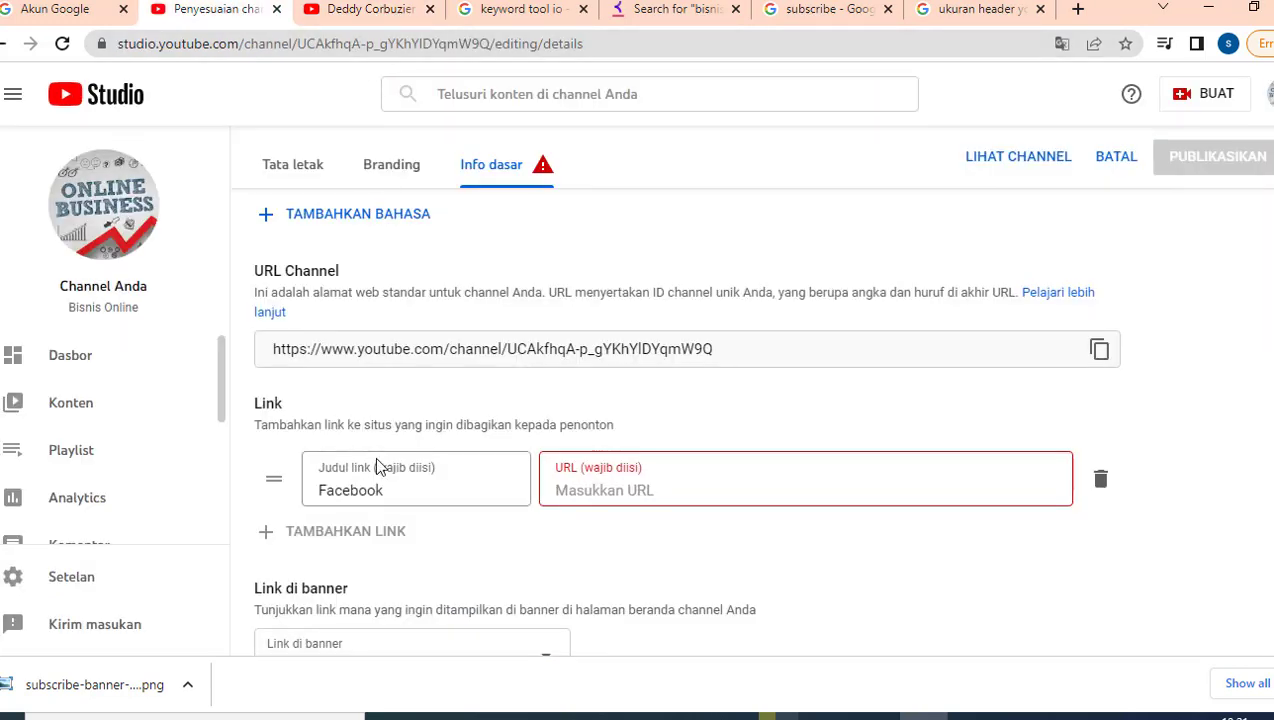
left_click(366, 490)
double_click(366, 490)
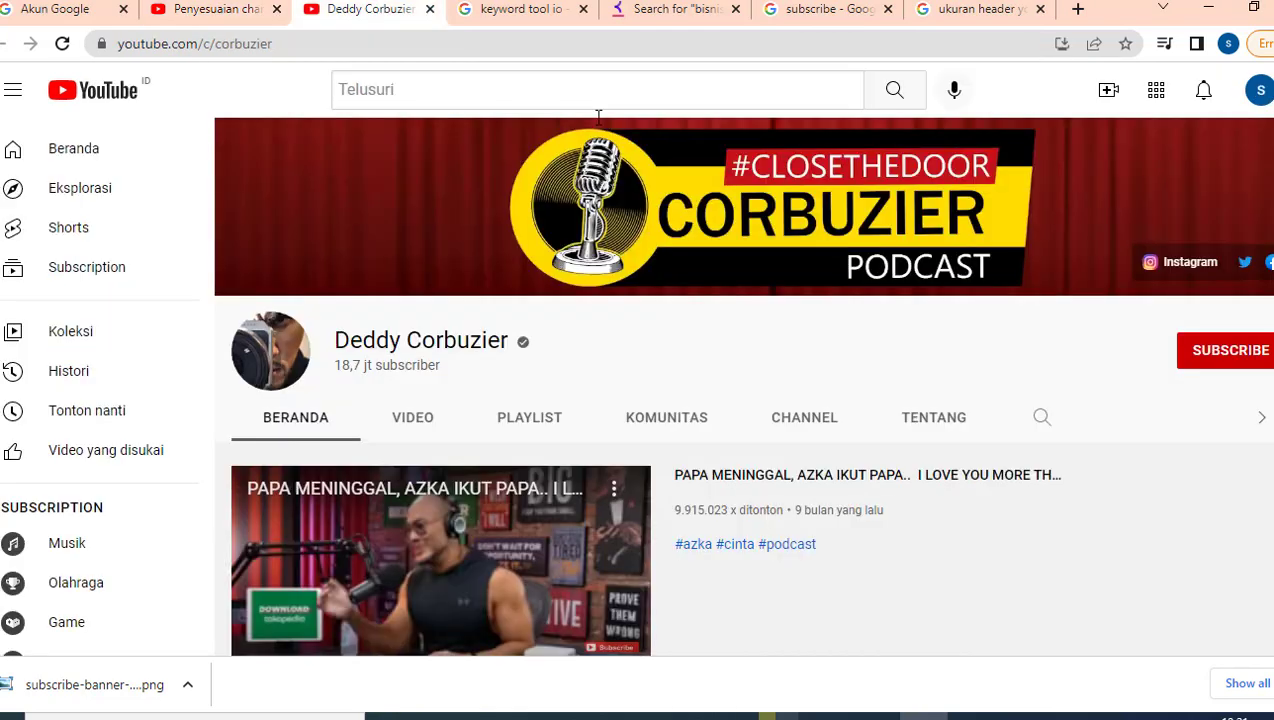
left_click(372, 10)
left_click(216, 9)
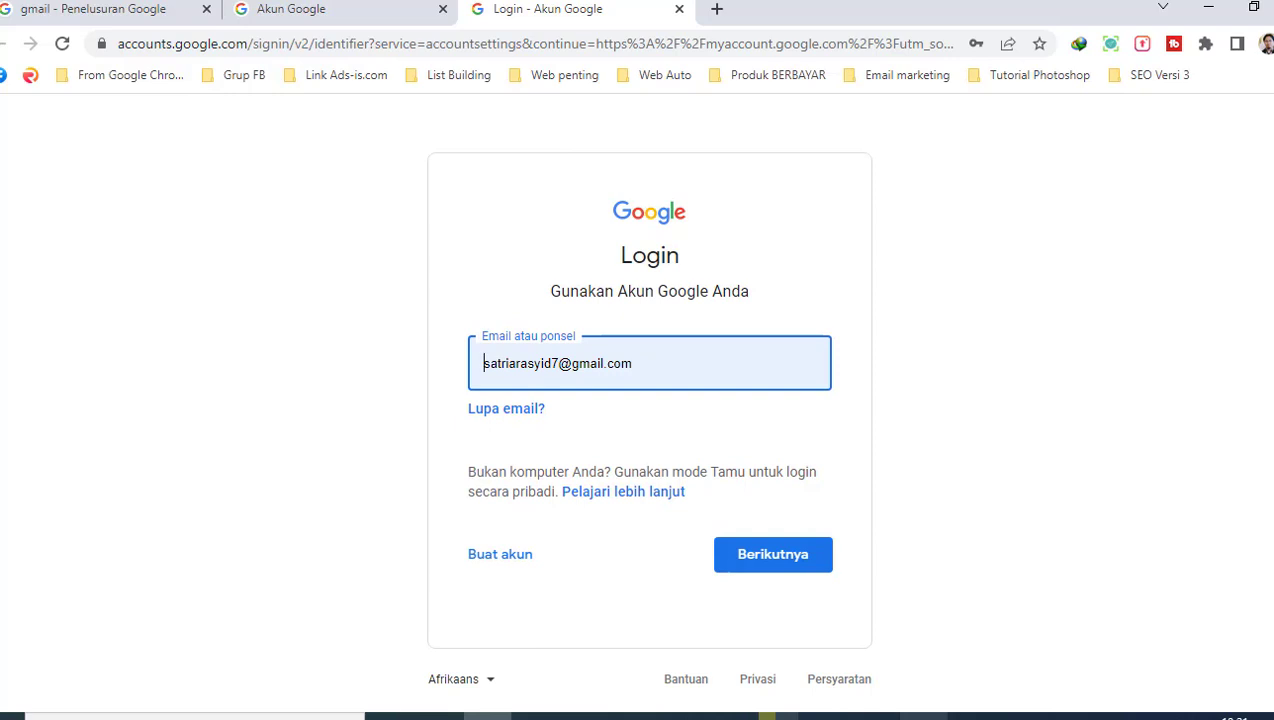
mouse_move(922, 716)
left_click(822, 668)
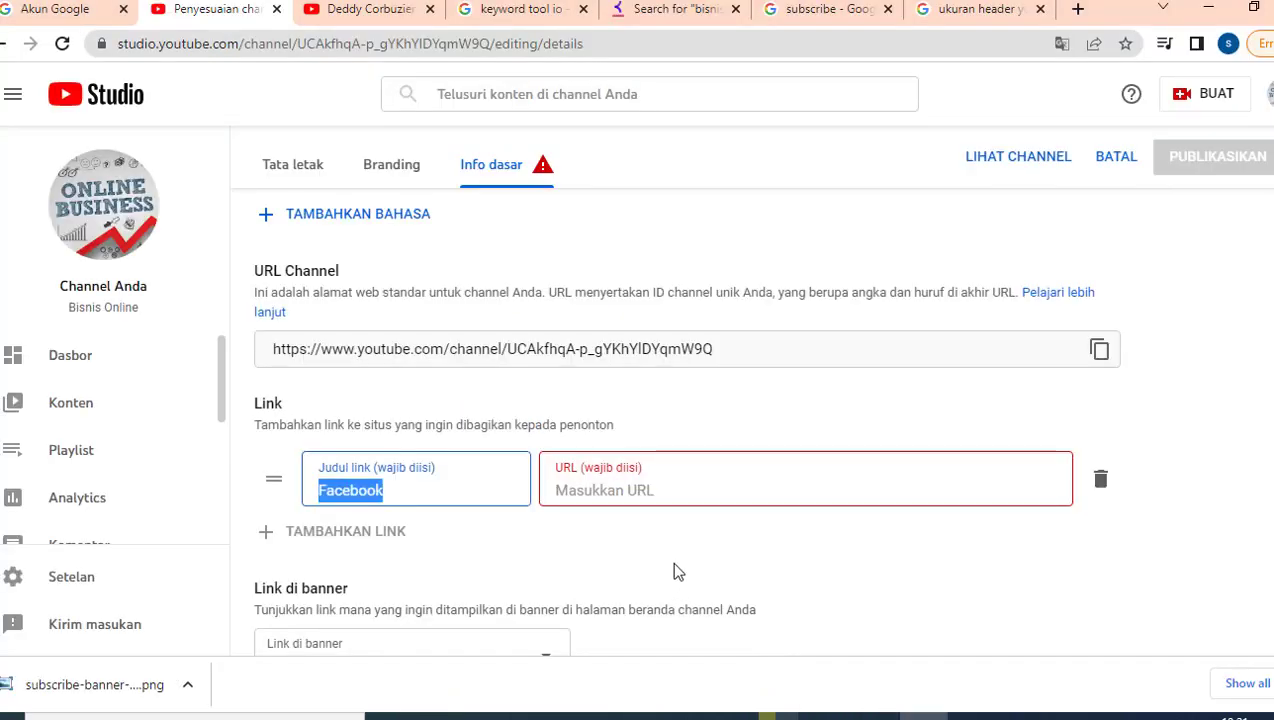
left_click(599, 495)
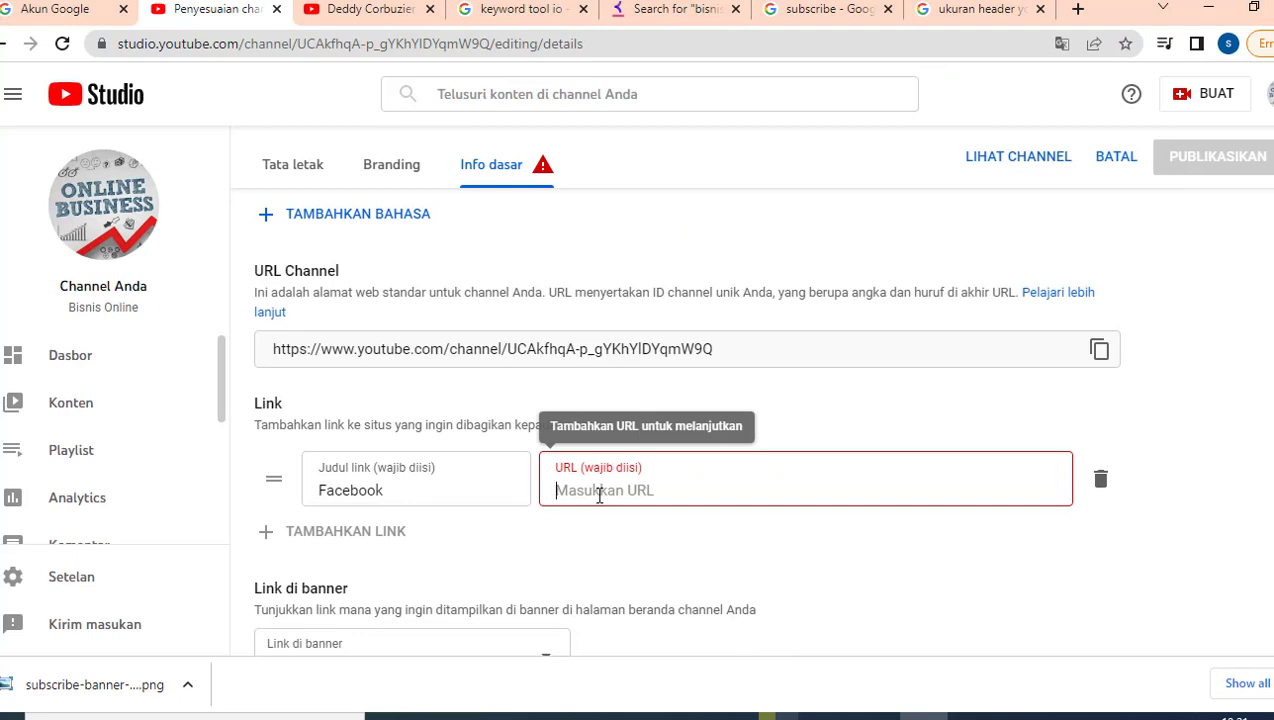
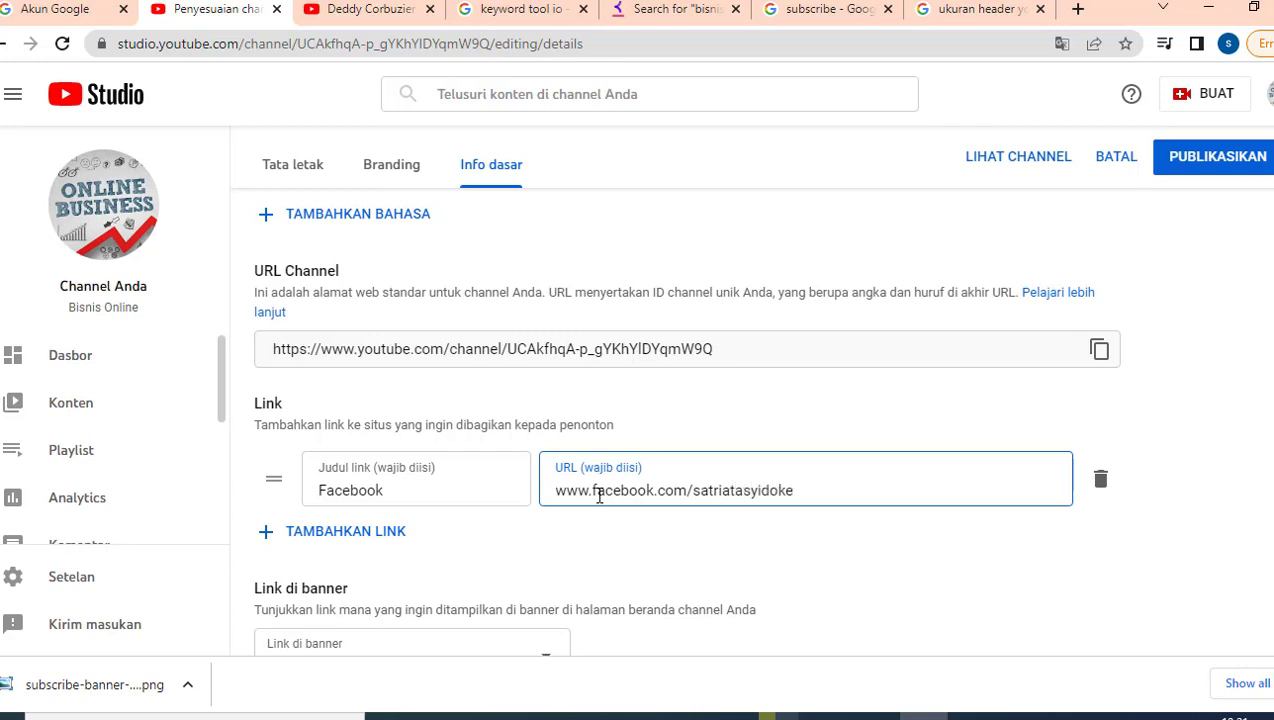
left_click(298, 533)
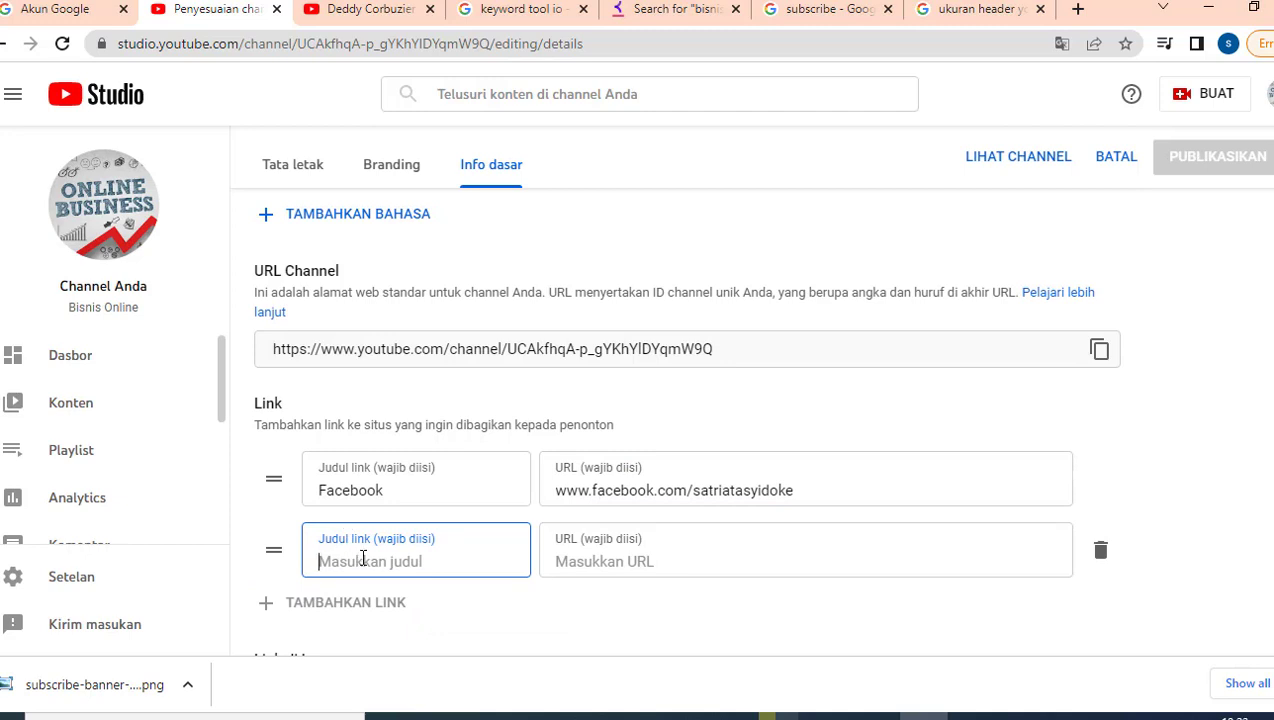
type("Instagram")
left_click(607, 566)
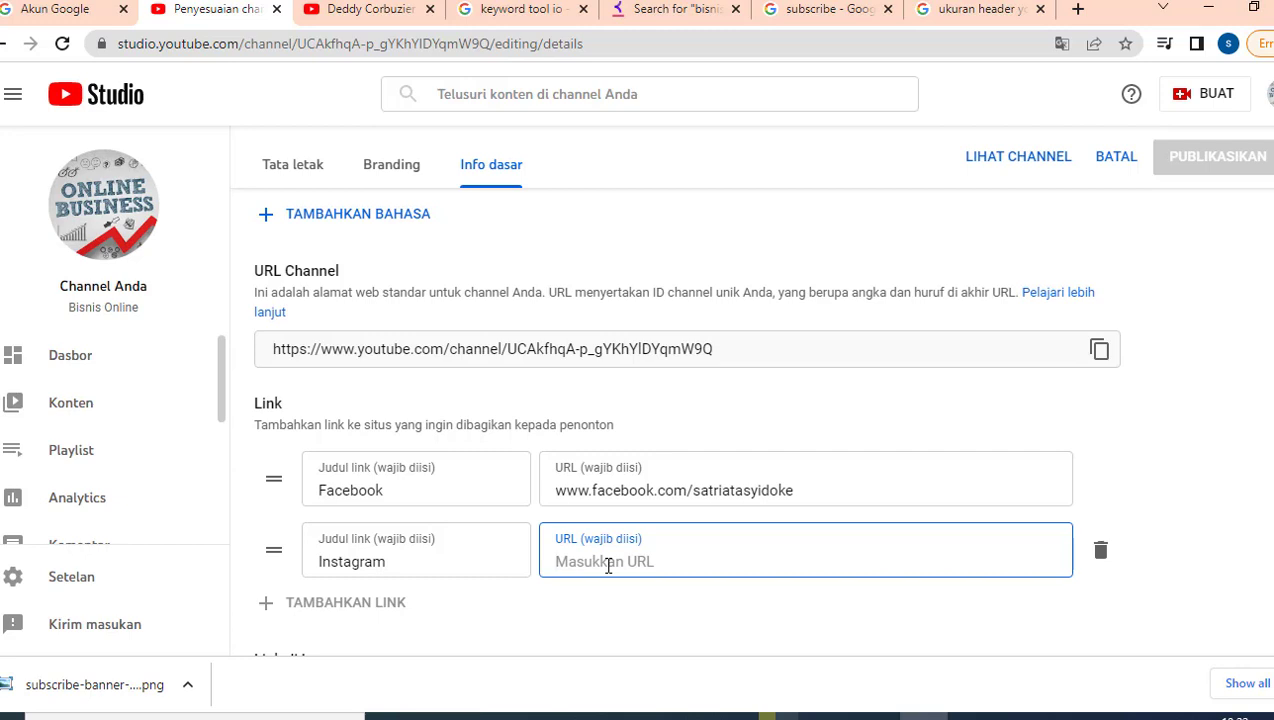
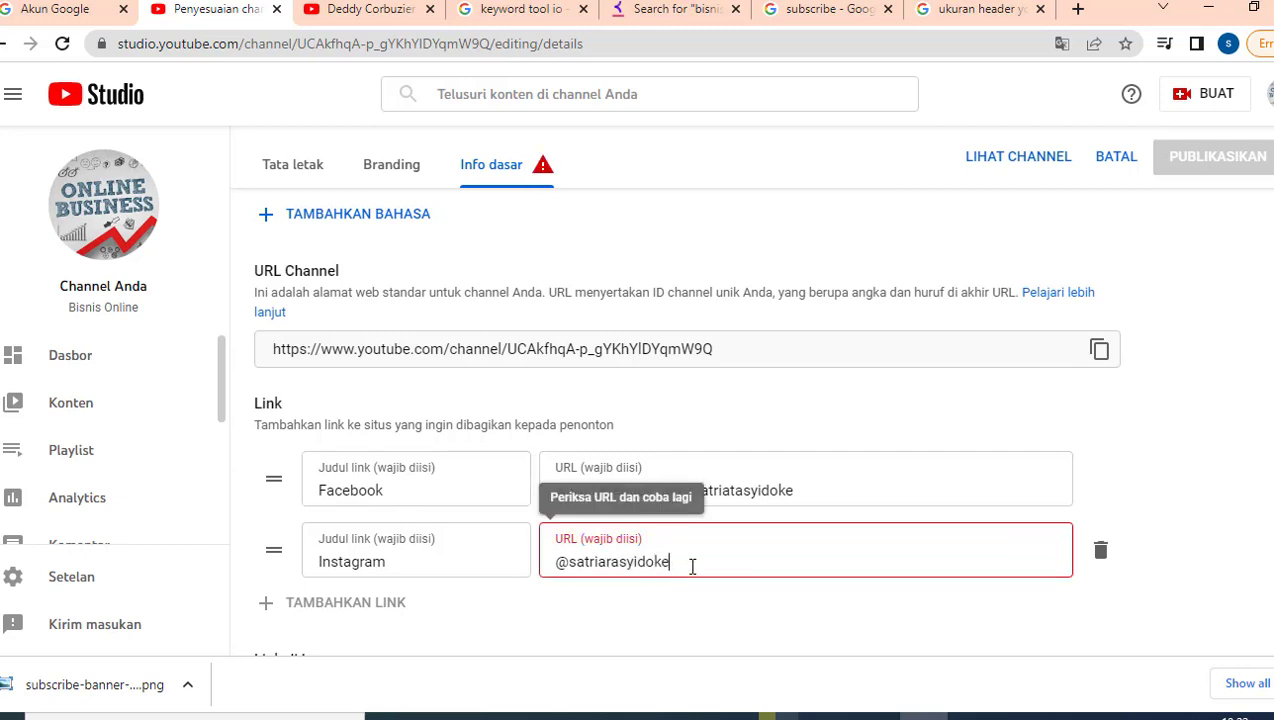
left_click_drag(675, 561, 533, 568)
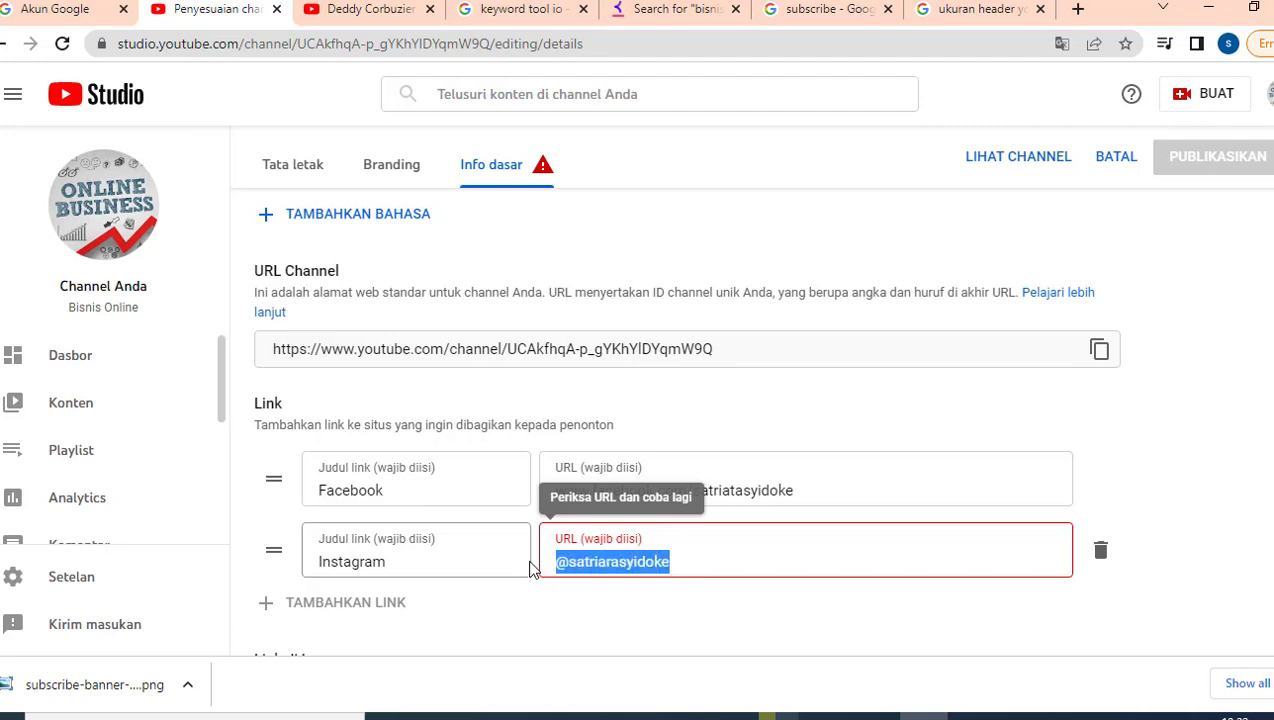
left_click(612, 606)
left_click(1100, 552)
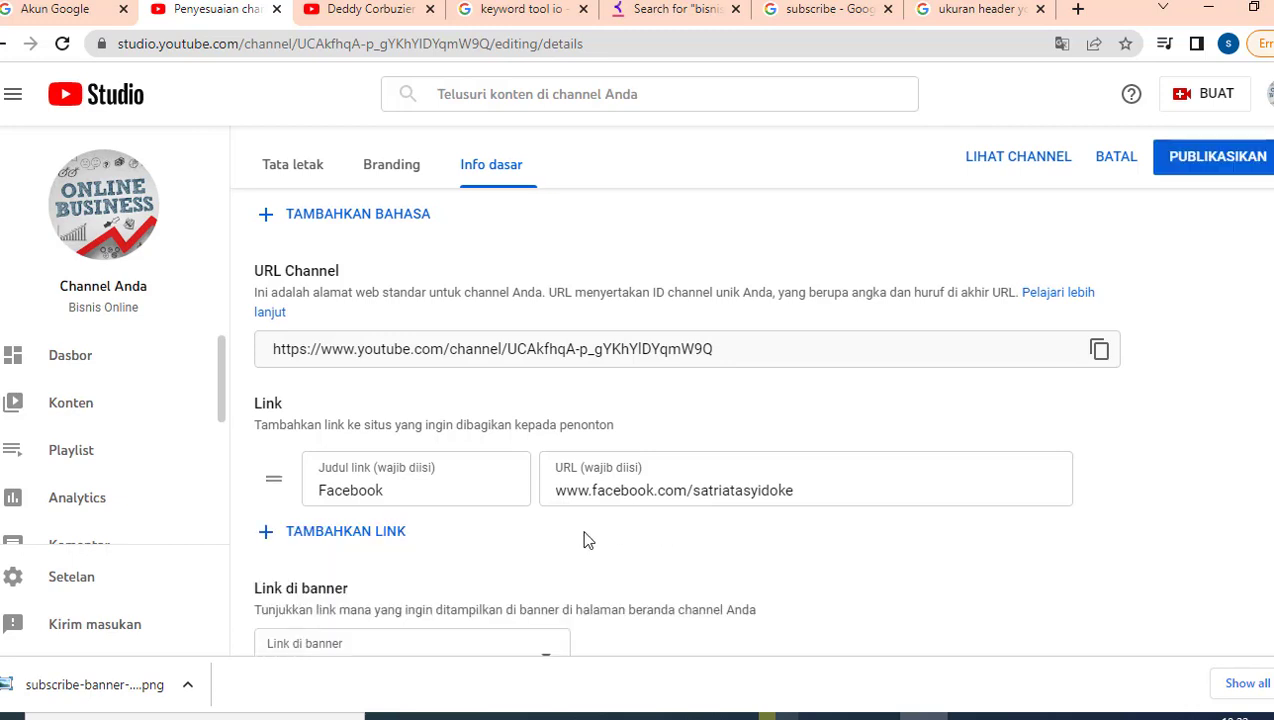
Step: Delete both the Facebook link and the blank extra link row from Info dasar
left_click(370, 534)
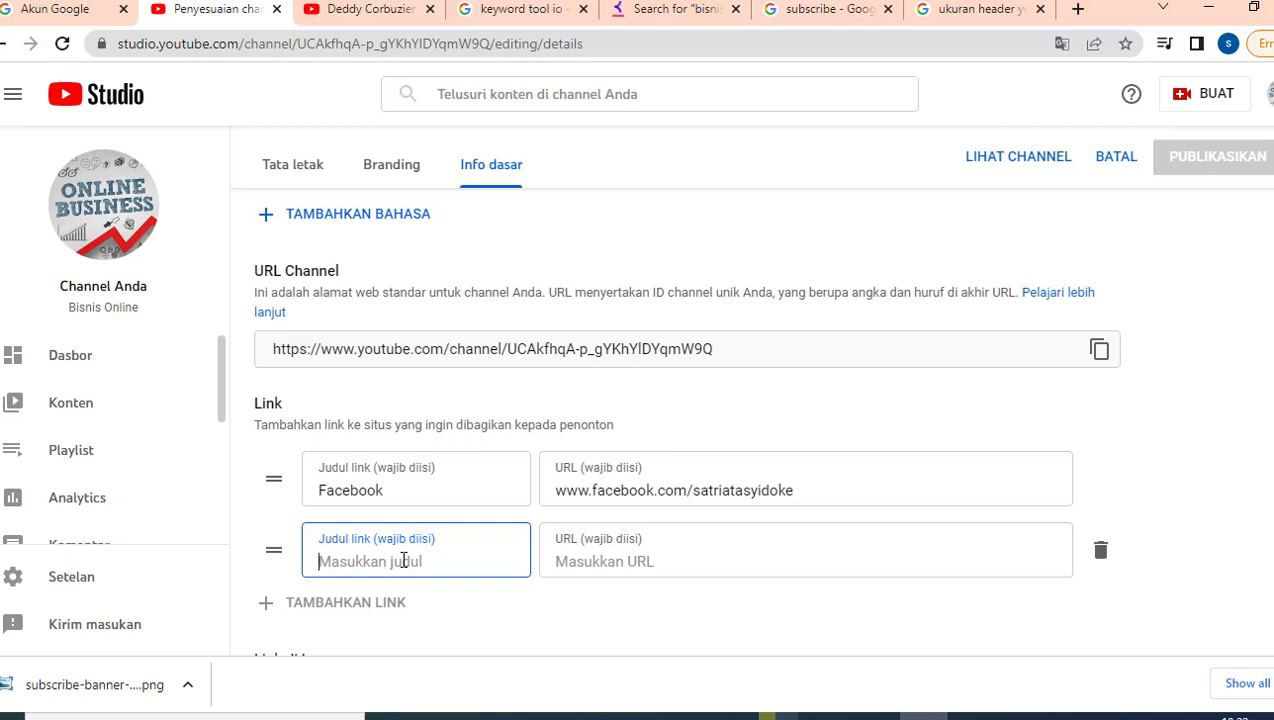
scroll(927, 353, "up", 3)
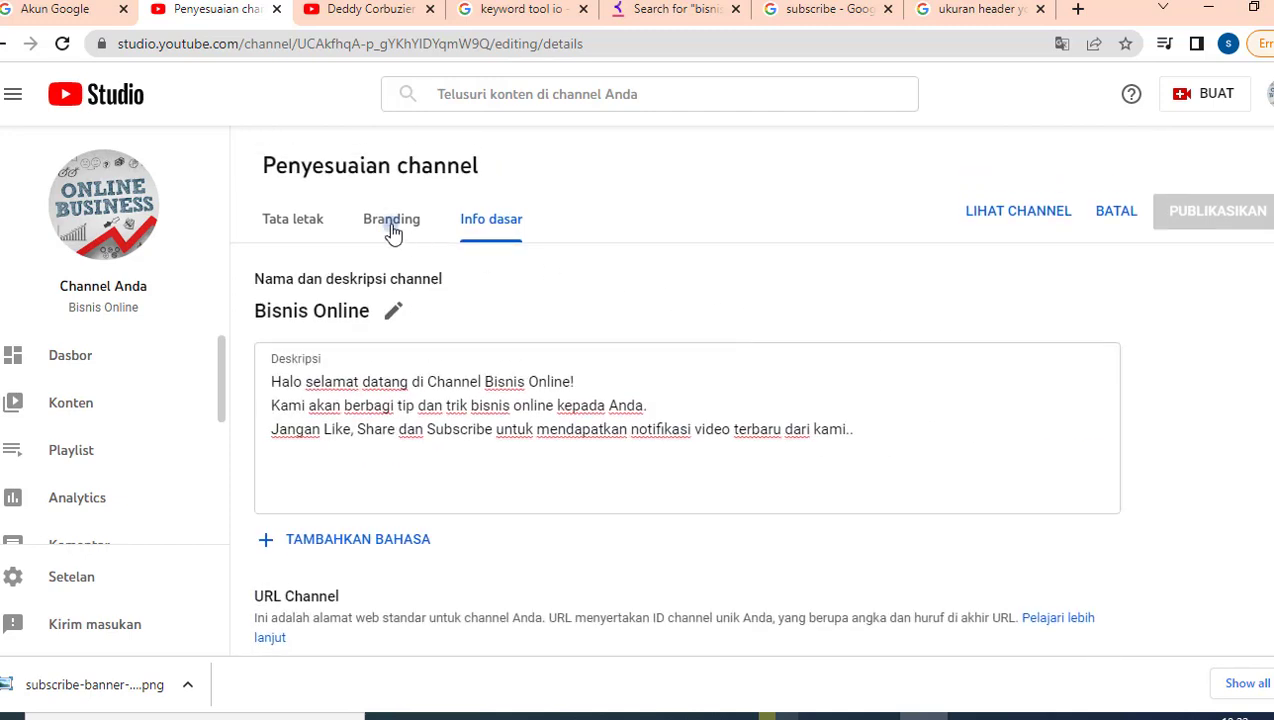
left_click(393, 230)
left_click(492, 220)
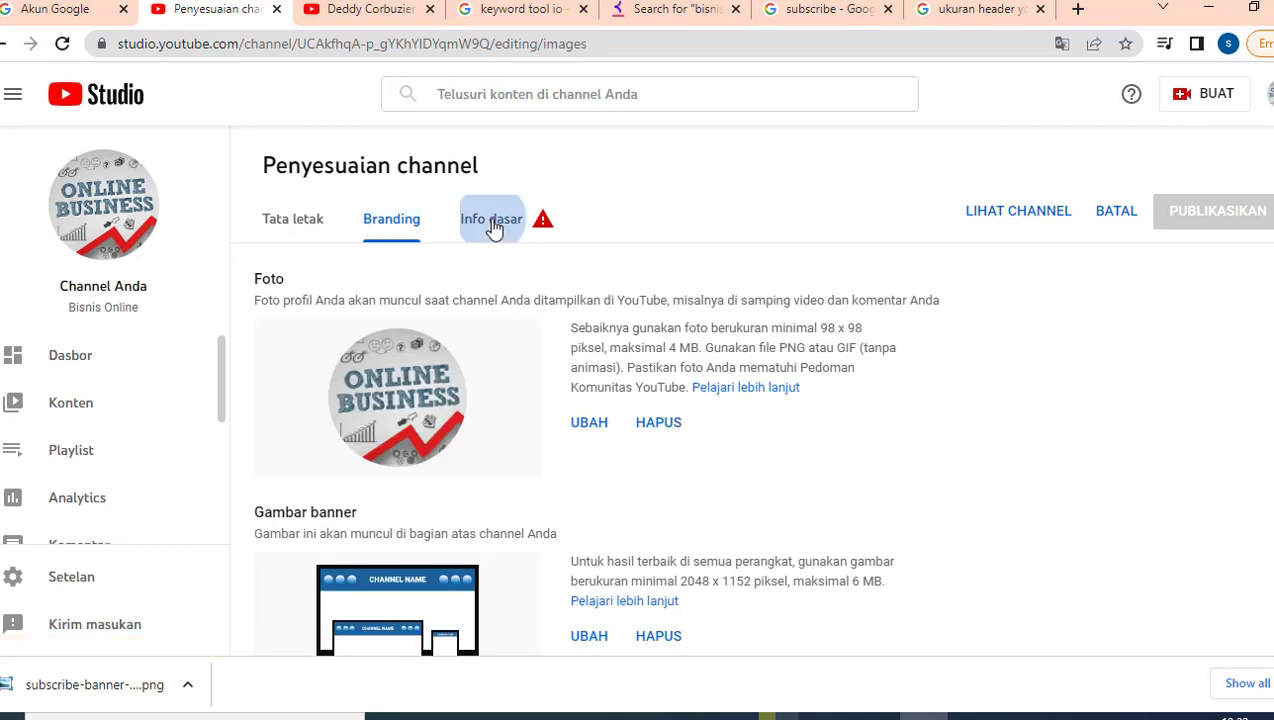
scroll(500, 400, "down", 5)
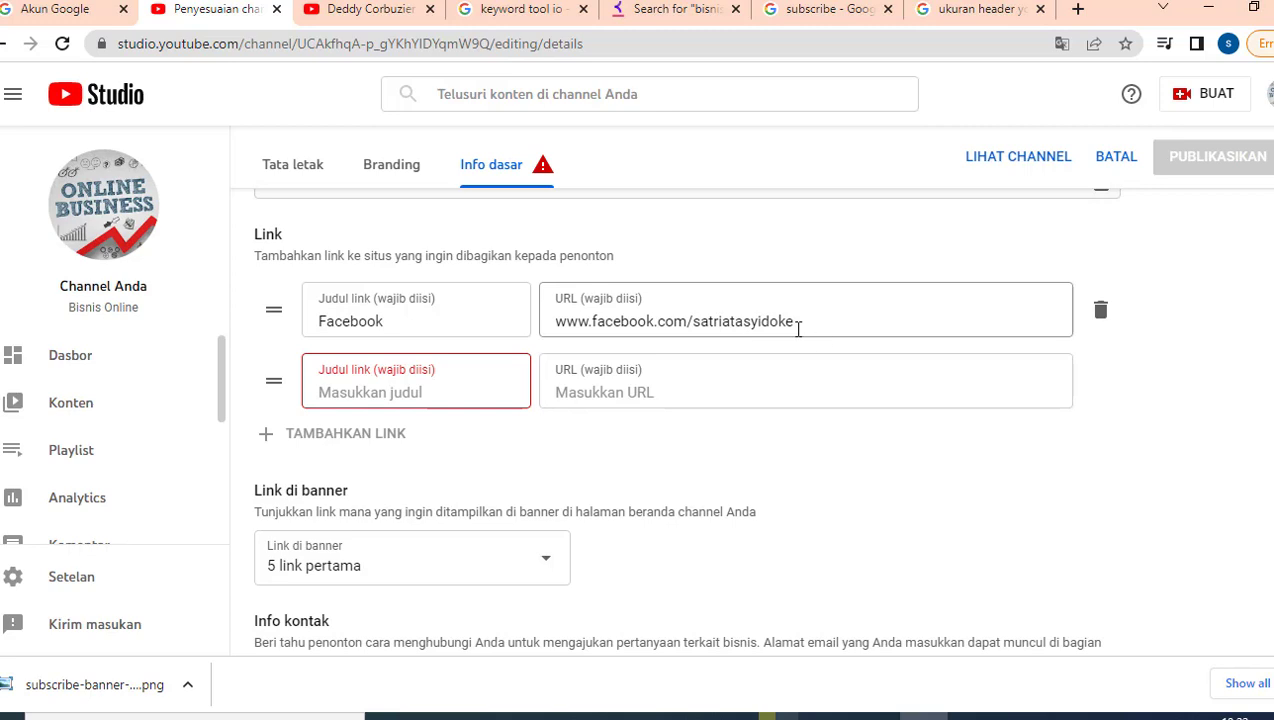
left_click(1100, 310)
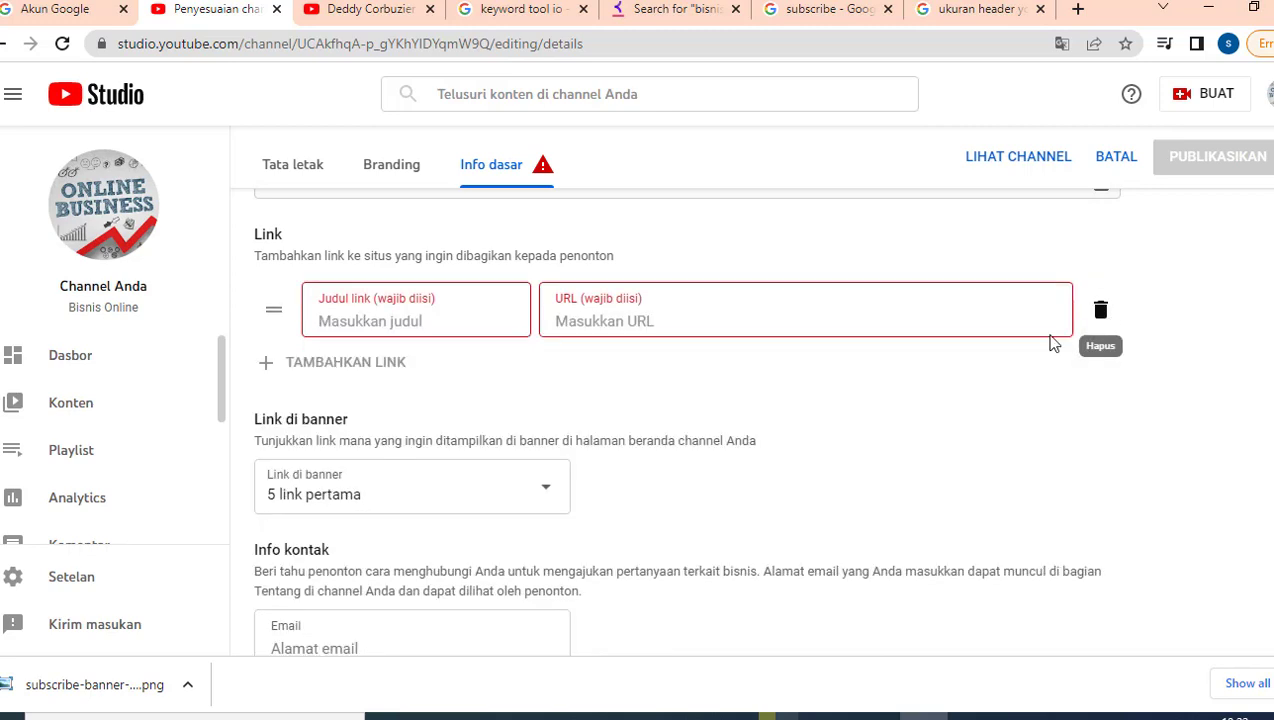
left_click(1100, 312)
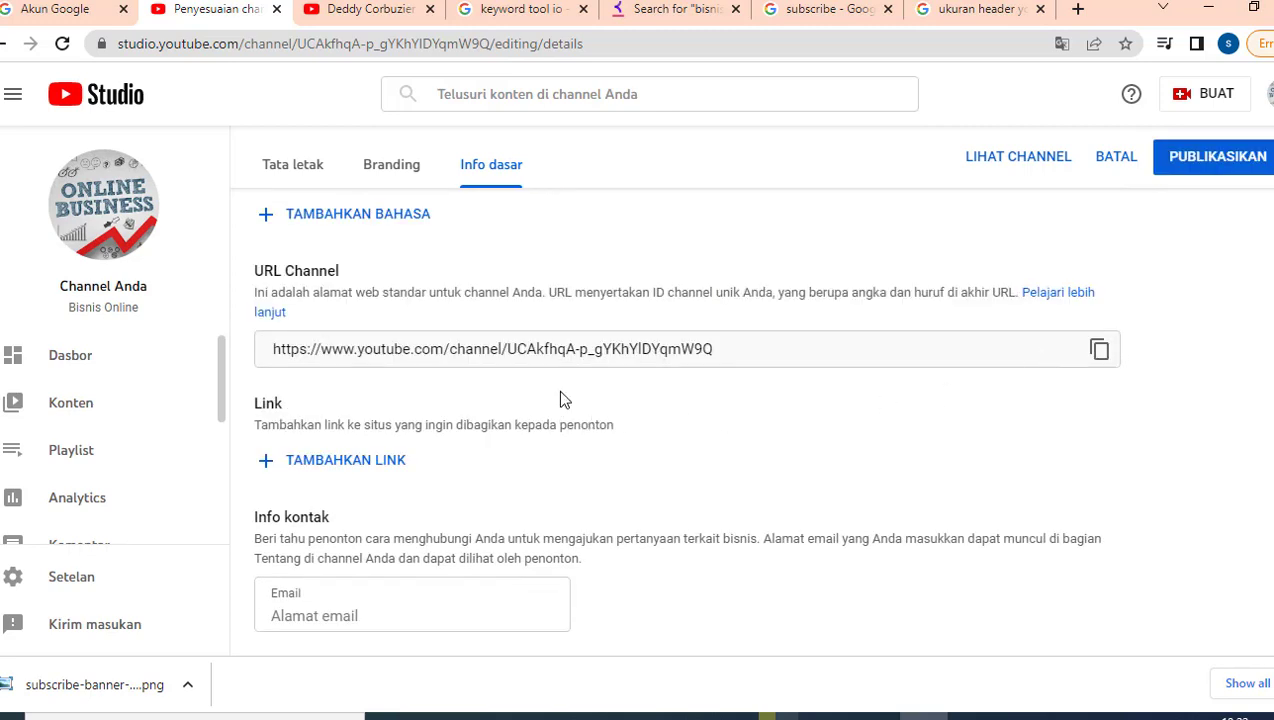
scroll(1012, 303, "up", 4)
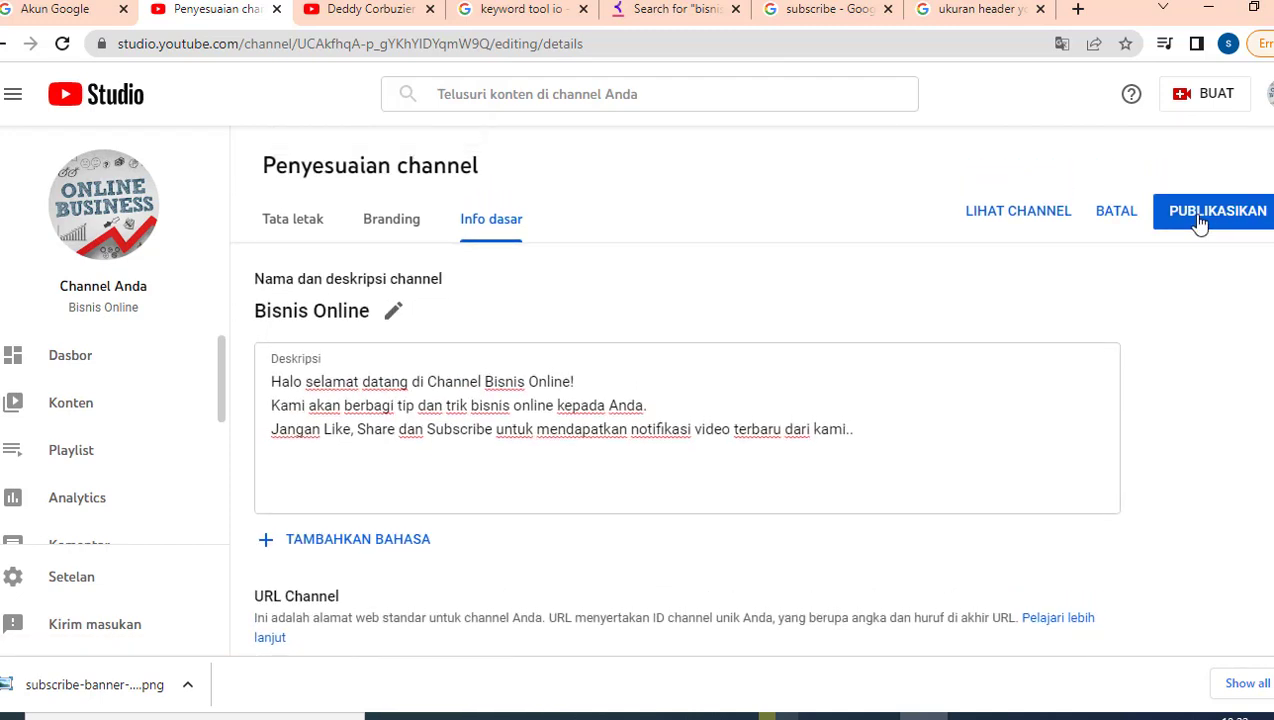
Step: Publish the customisation changes and look over the Tata letak and Branding tabs
left_click(1199, 214)
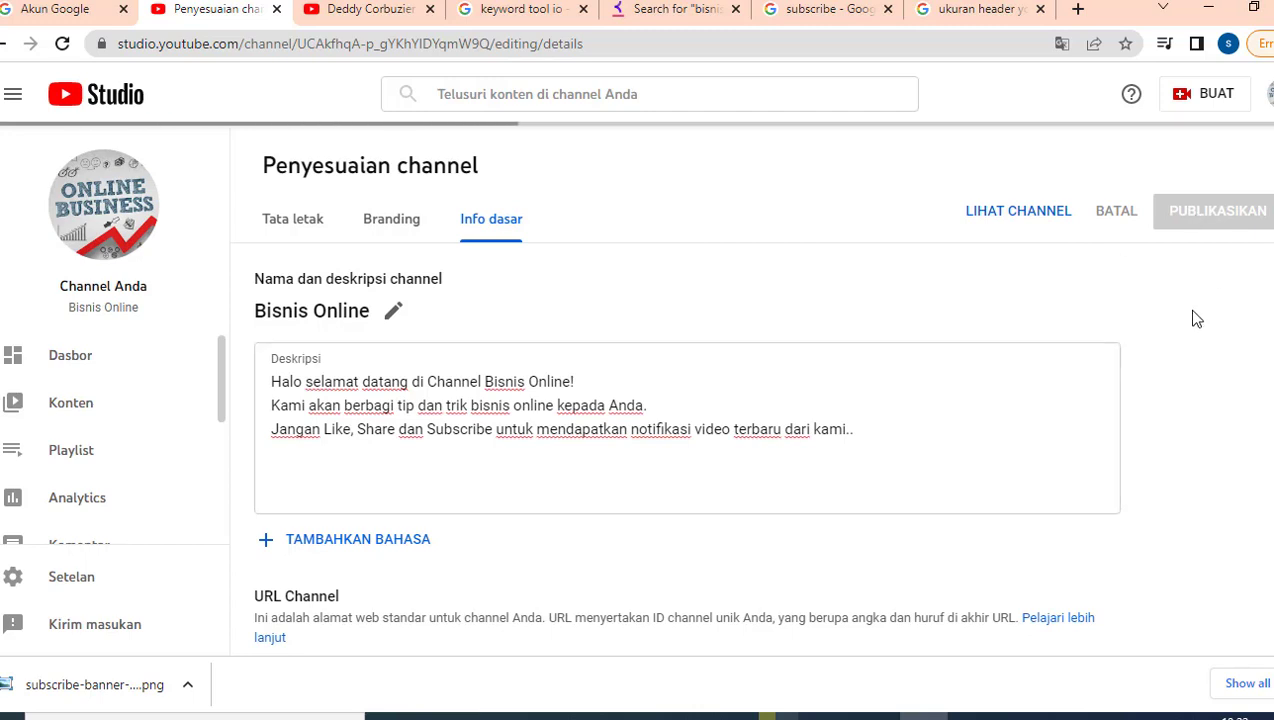
left_click(285, 232)
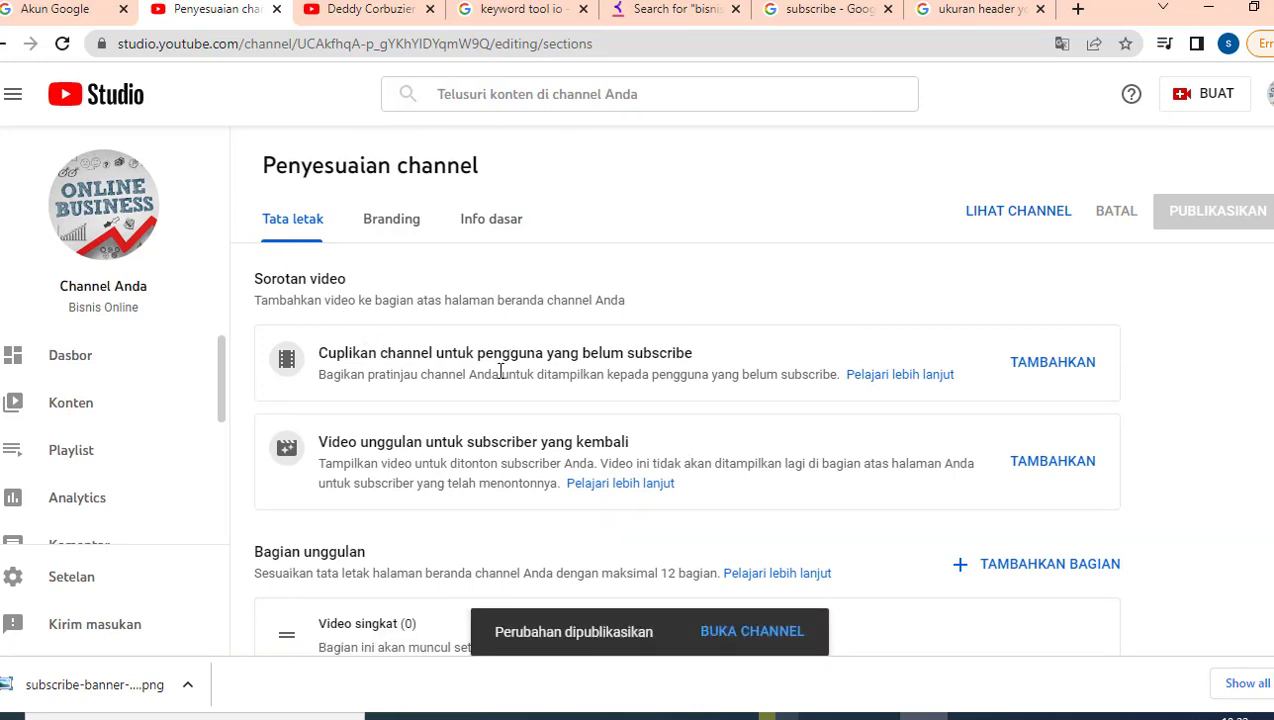
left_click(407, 227)
scroll(397, 420, "down", 3)
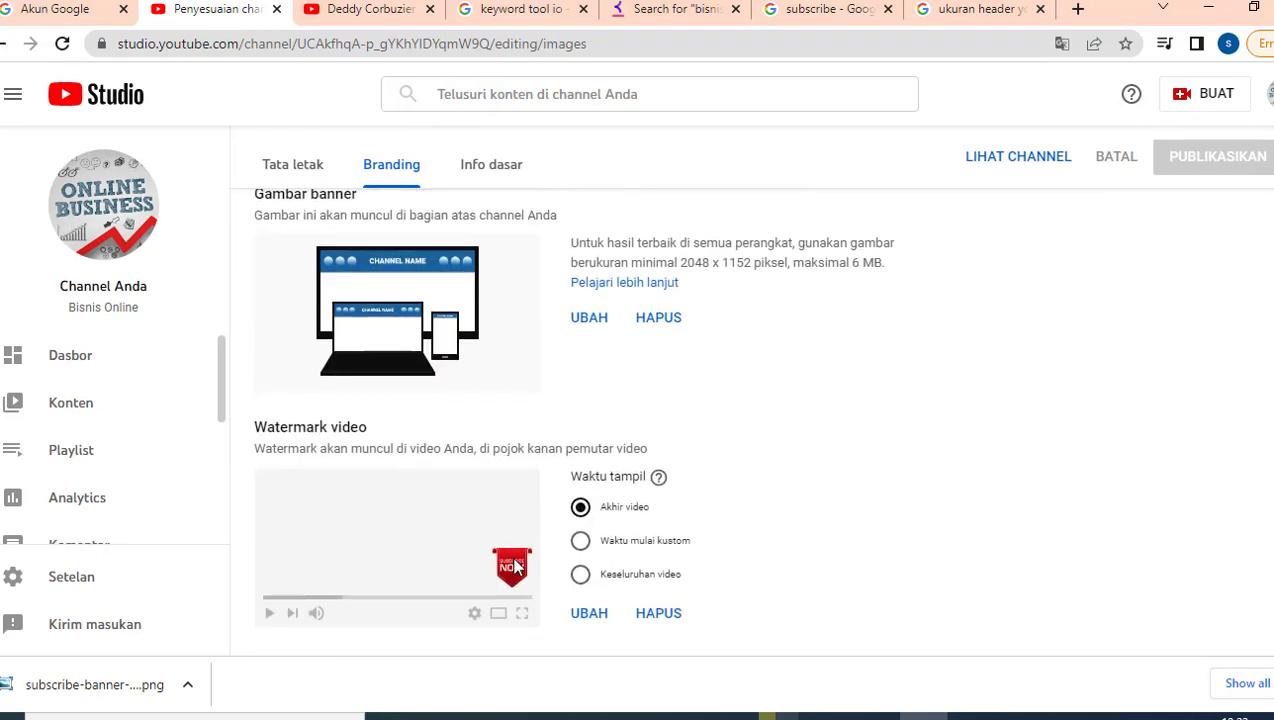
scroll(555, 436, "up", 3)
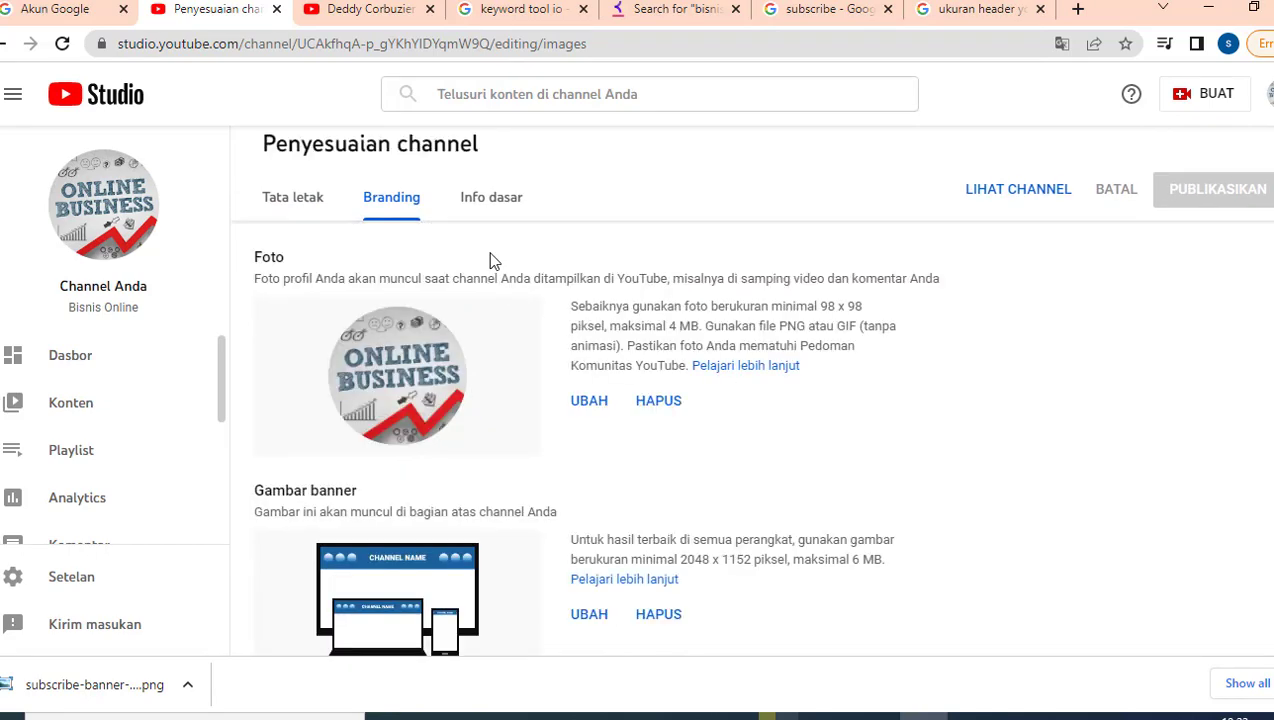
Step: Back on Info dasar, add a new blank link entry below the description
left_click(489, 200)
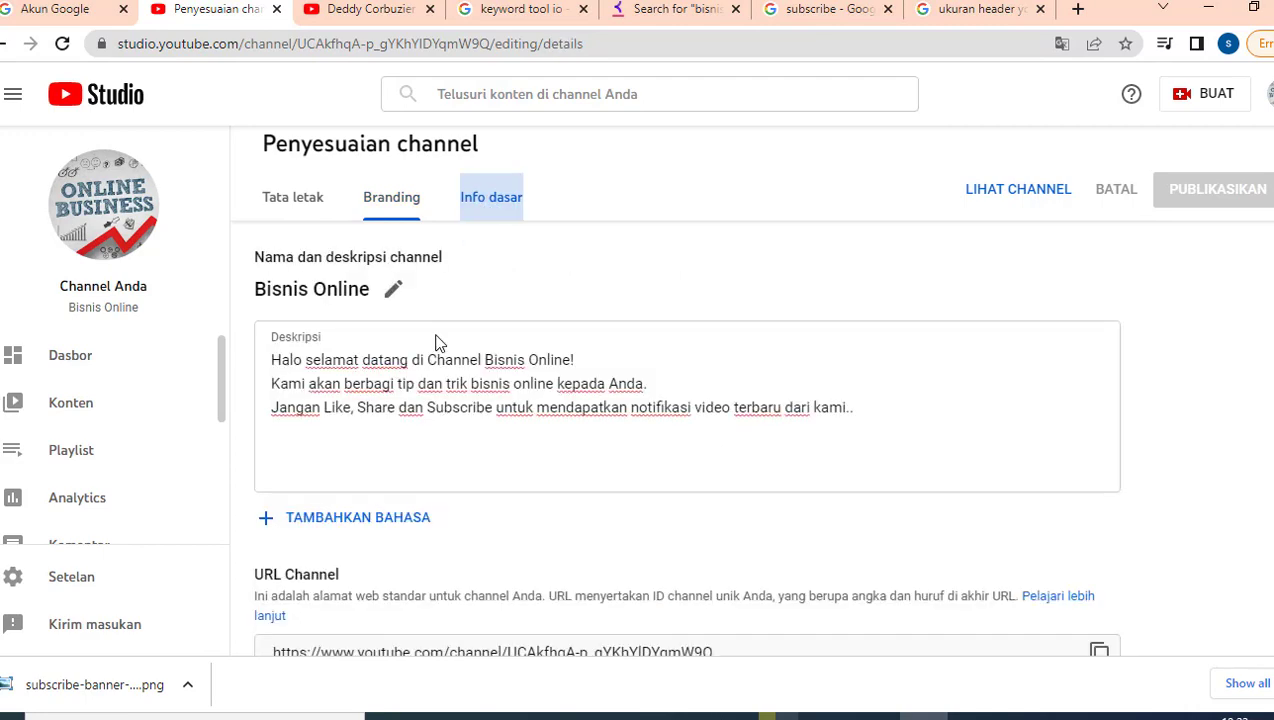
left_click(369, 395)
scroll(358, 503, "down", 2)
scroll(358, 510, "up", 1)
scroll(359, 528, "down", 1)
scroll(350, 500, "down", 3)
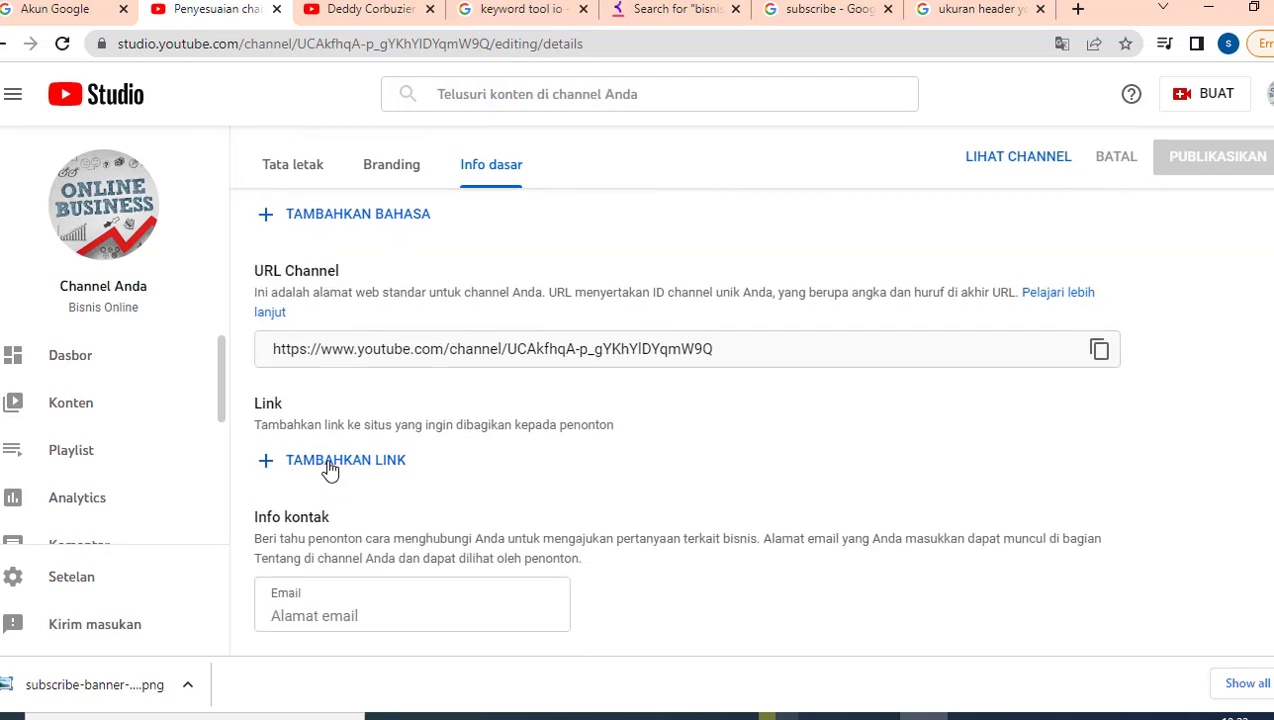
left_click(330, 467)
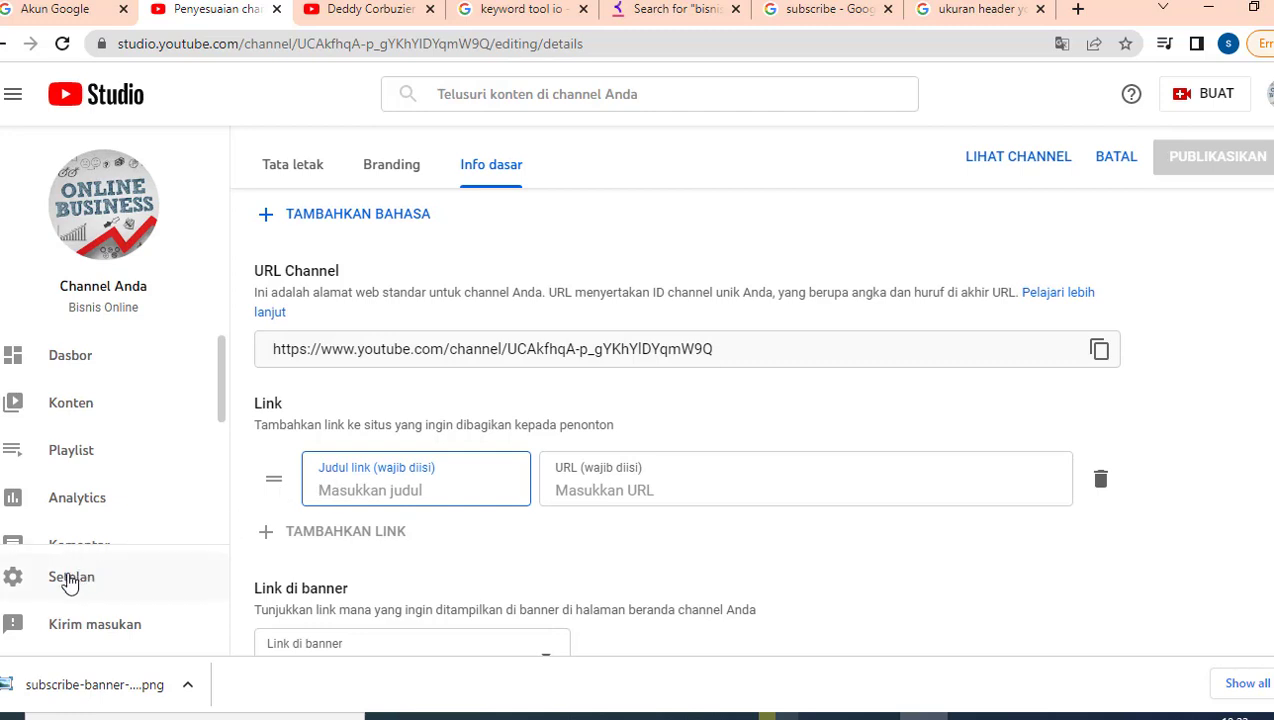
scroll(88, 475, "down", 2)
scroll(95, 485, "down", 1)
scroll(90, 490, "down", 1)
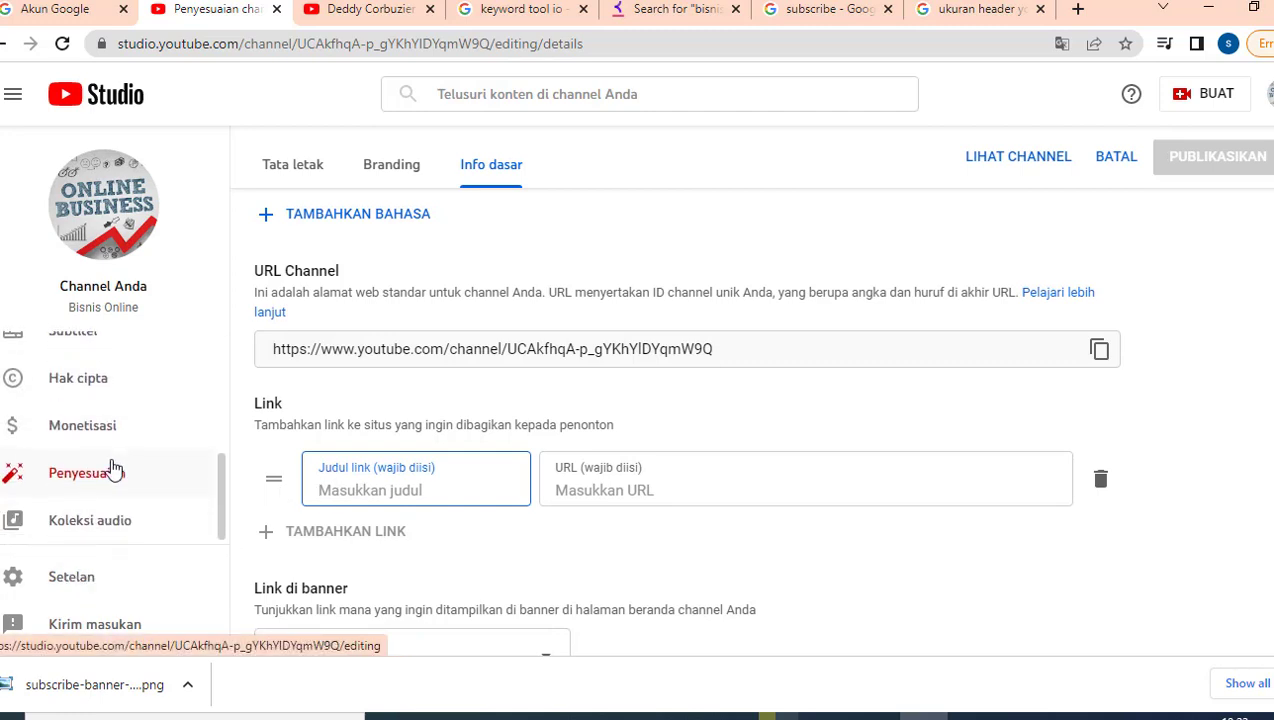
Step: In Settings, switch the default currency from USD to IDR — Rupiah Indonesia
left_click(64, 580)
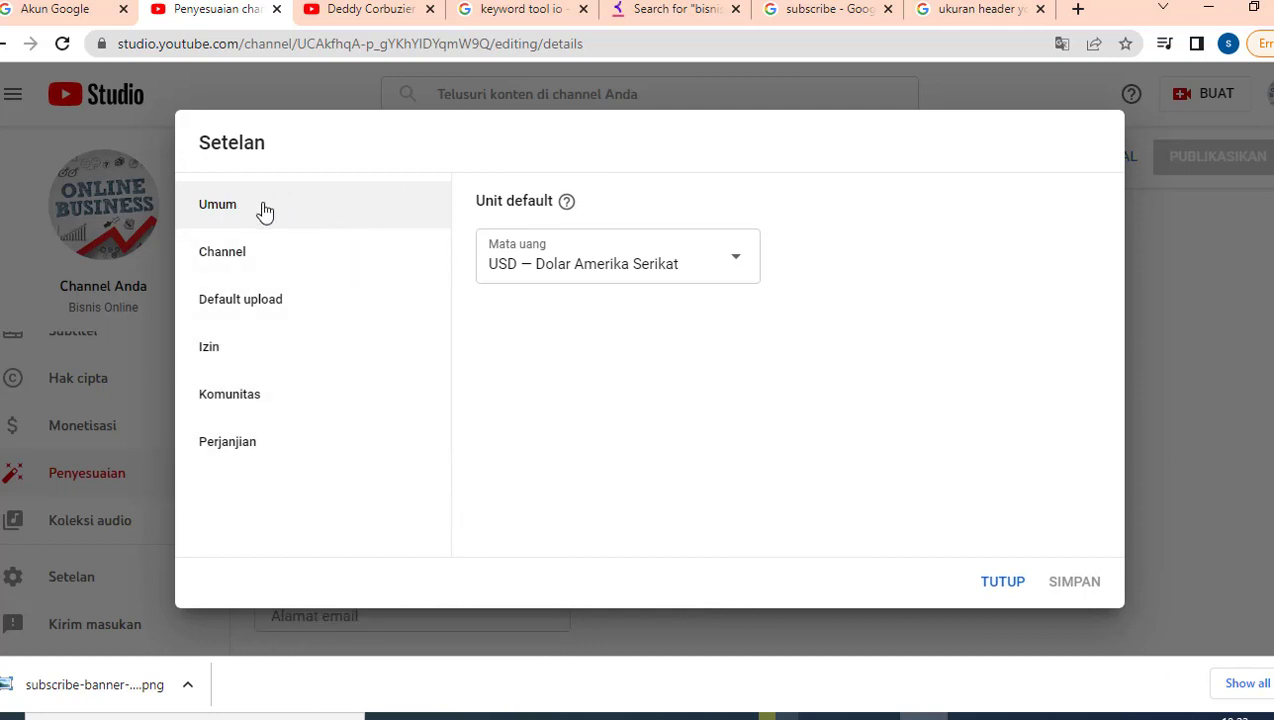
left_click(739, 268)
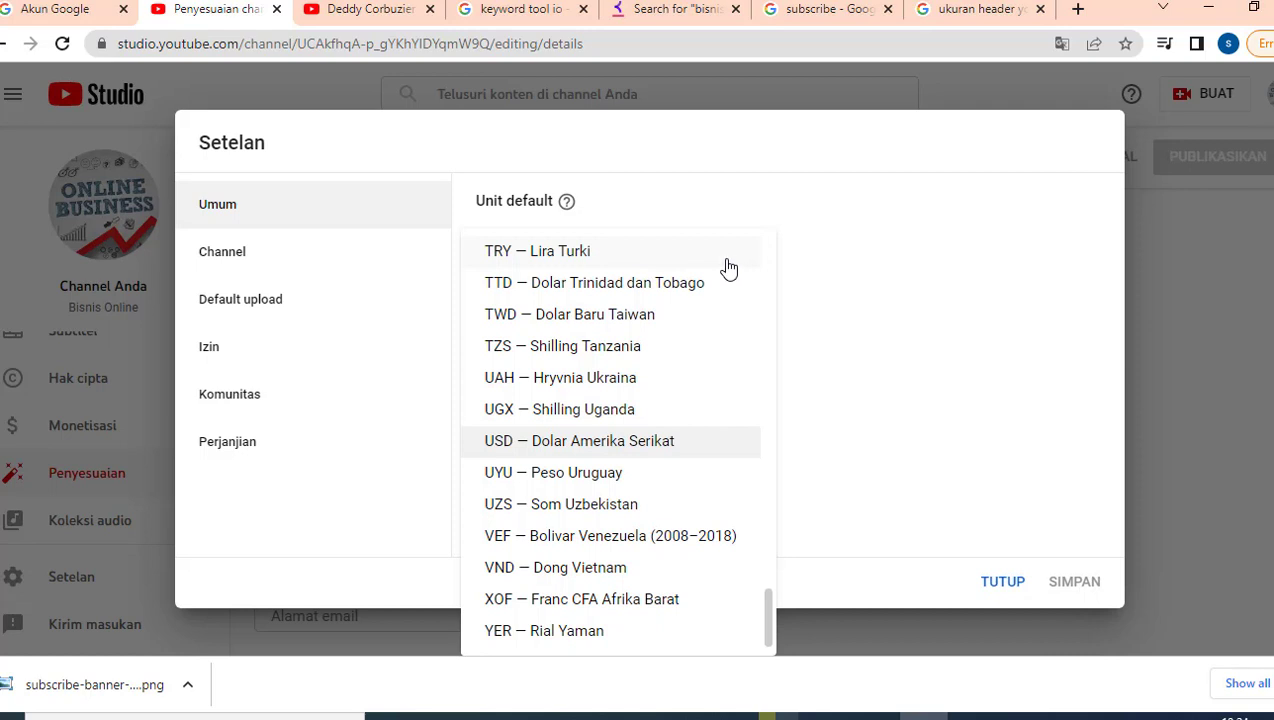
left_click(853, 375)
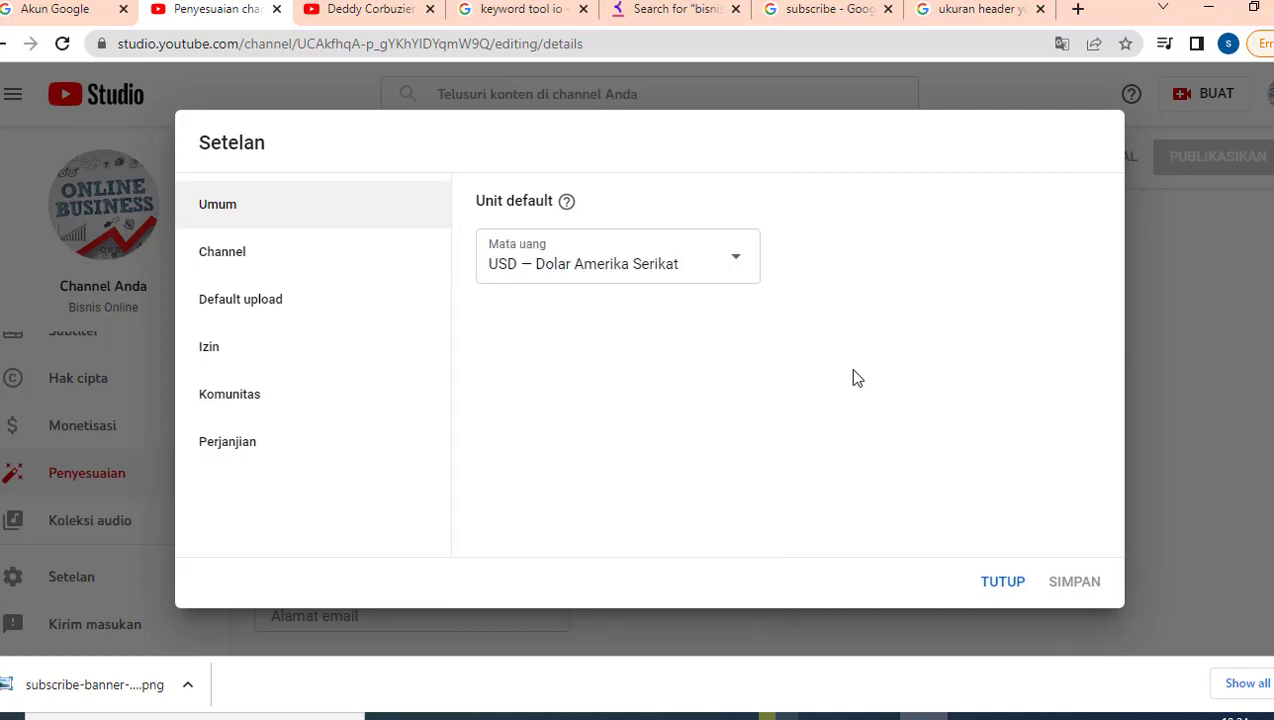
left_click(731, 270)
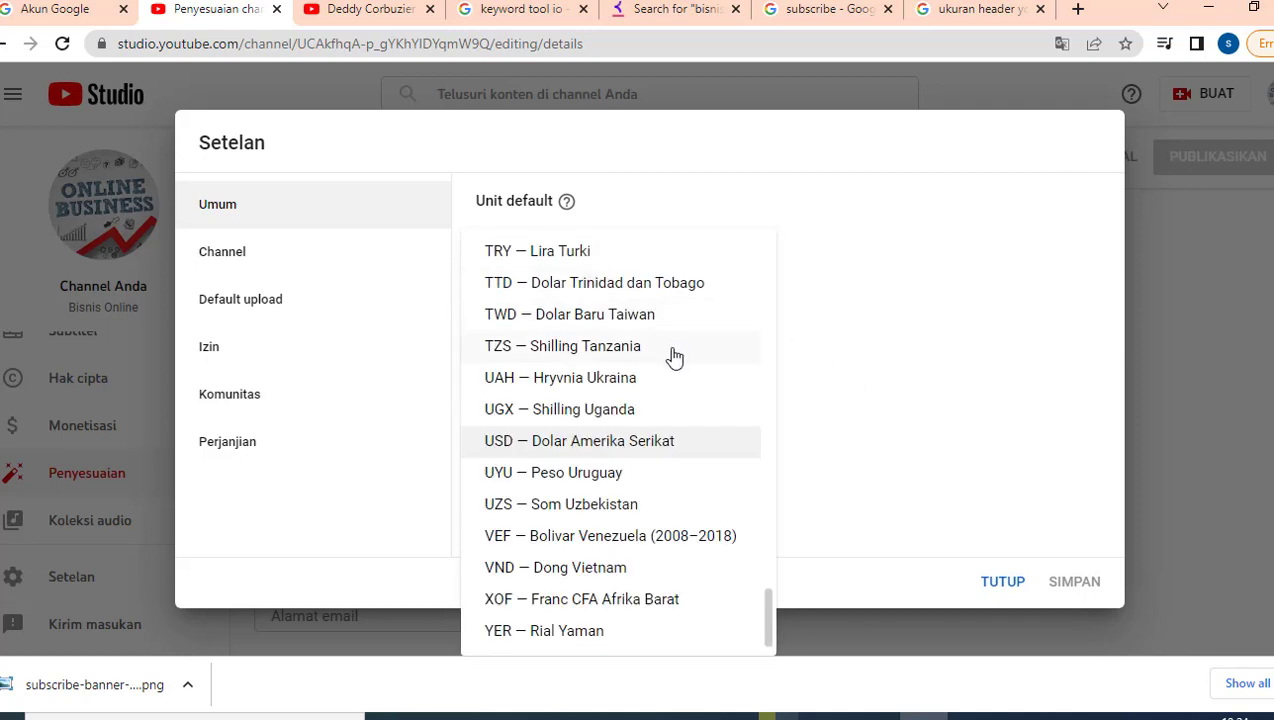
scroll(674, 357, "up", 15)
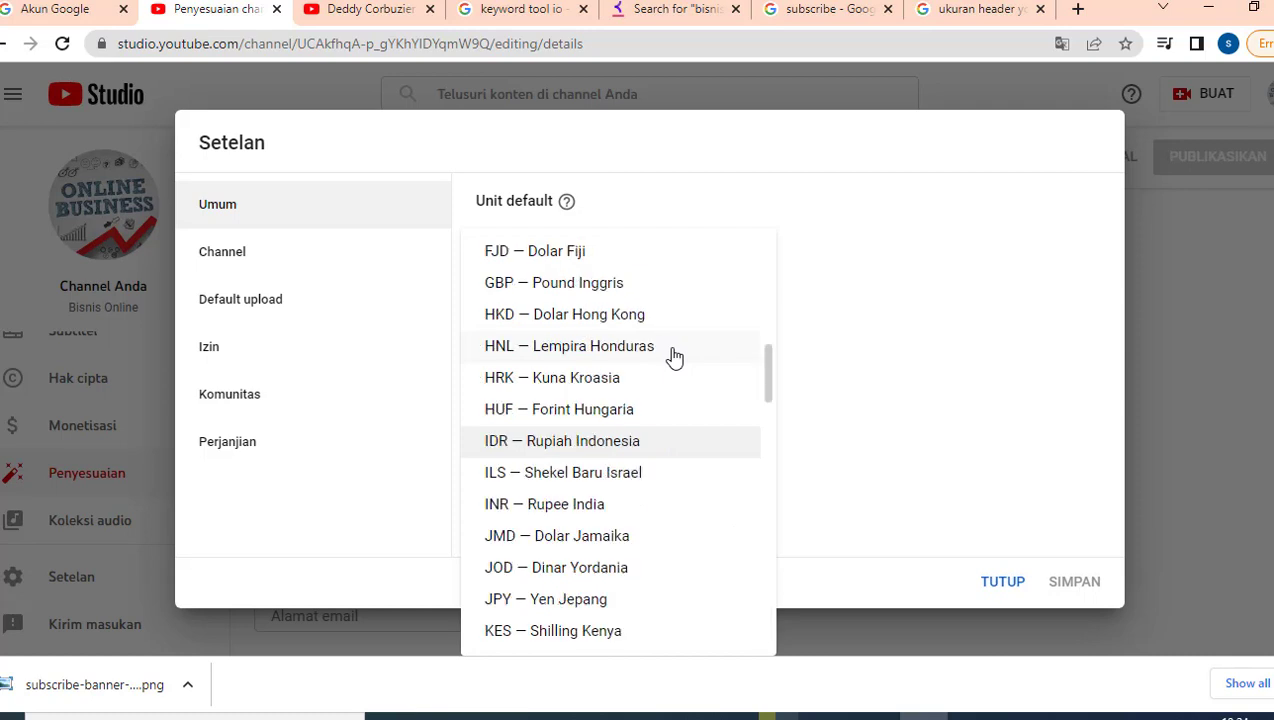
left_click(632, 441)
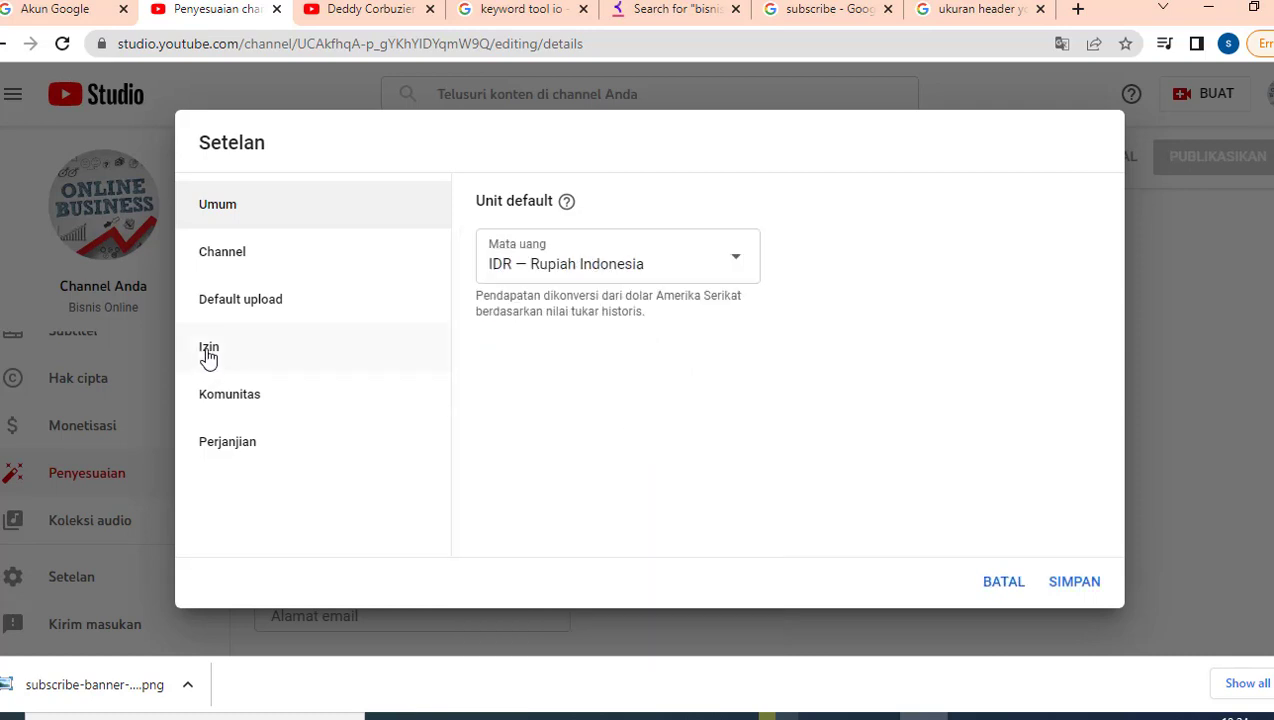
Step: Set Negara domisili to Indonesia in the Channel settings section
left_click(229, 263)
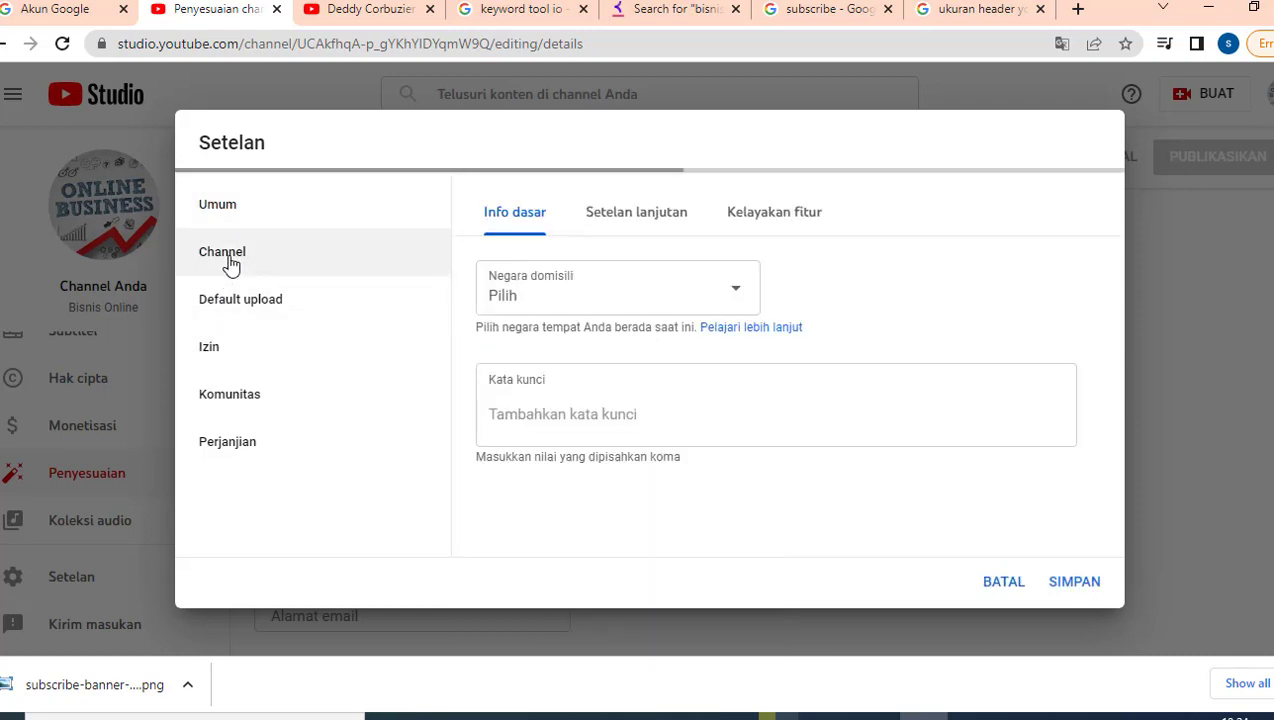
left_click(643, 292)
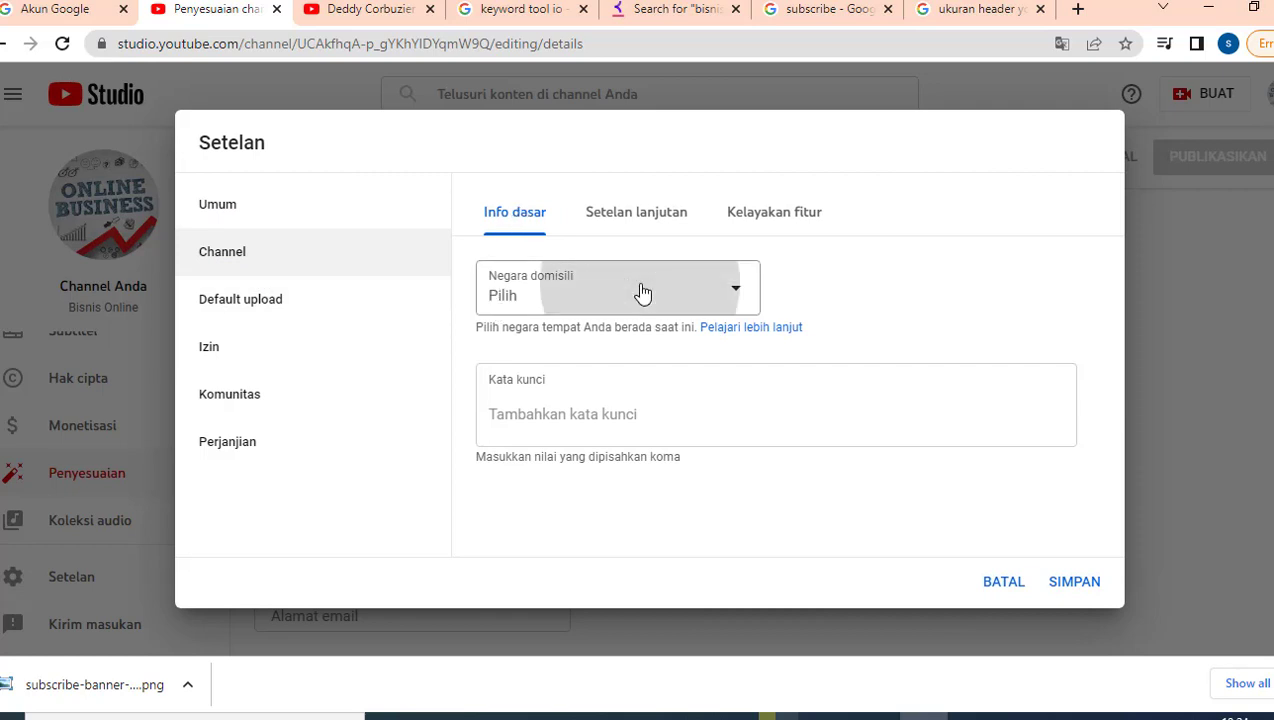
scroll(610, 406, "down", 10)
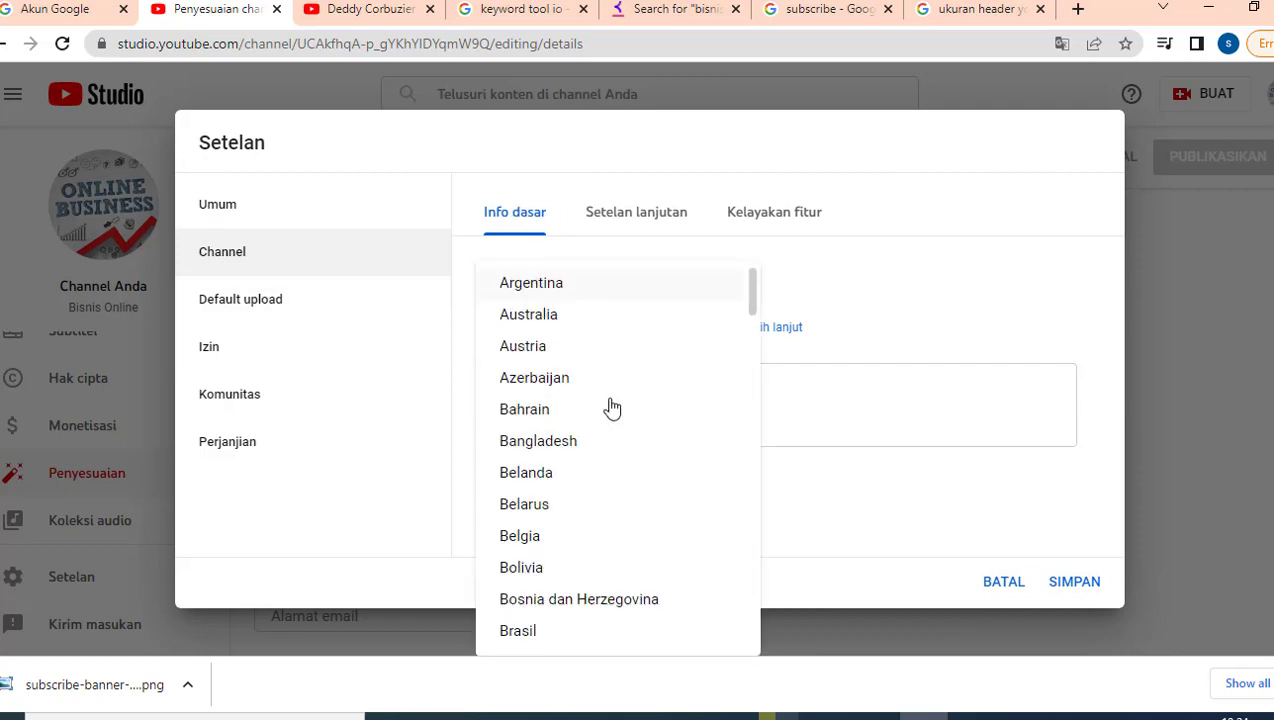
left_click(548, 603)
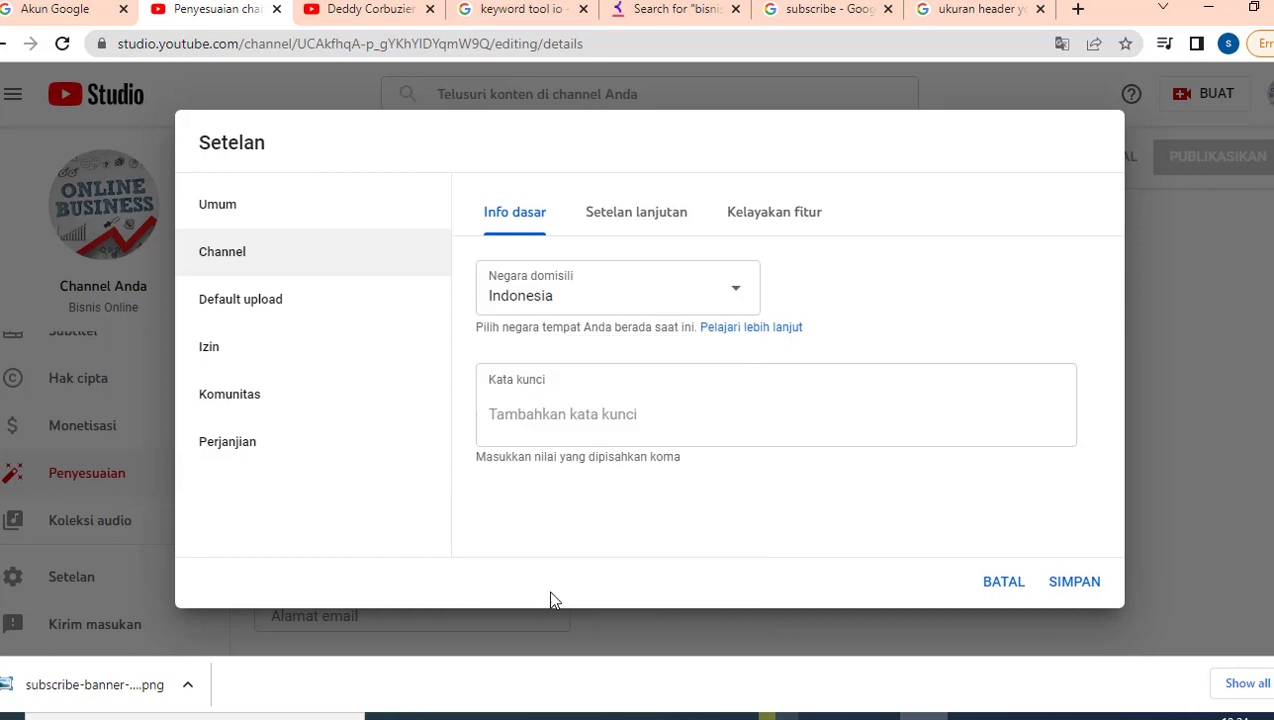
left_click(551, 415)
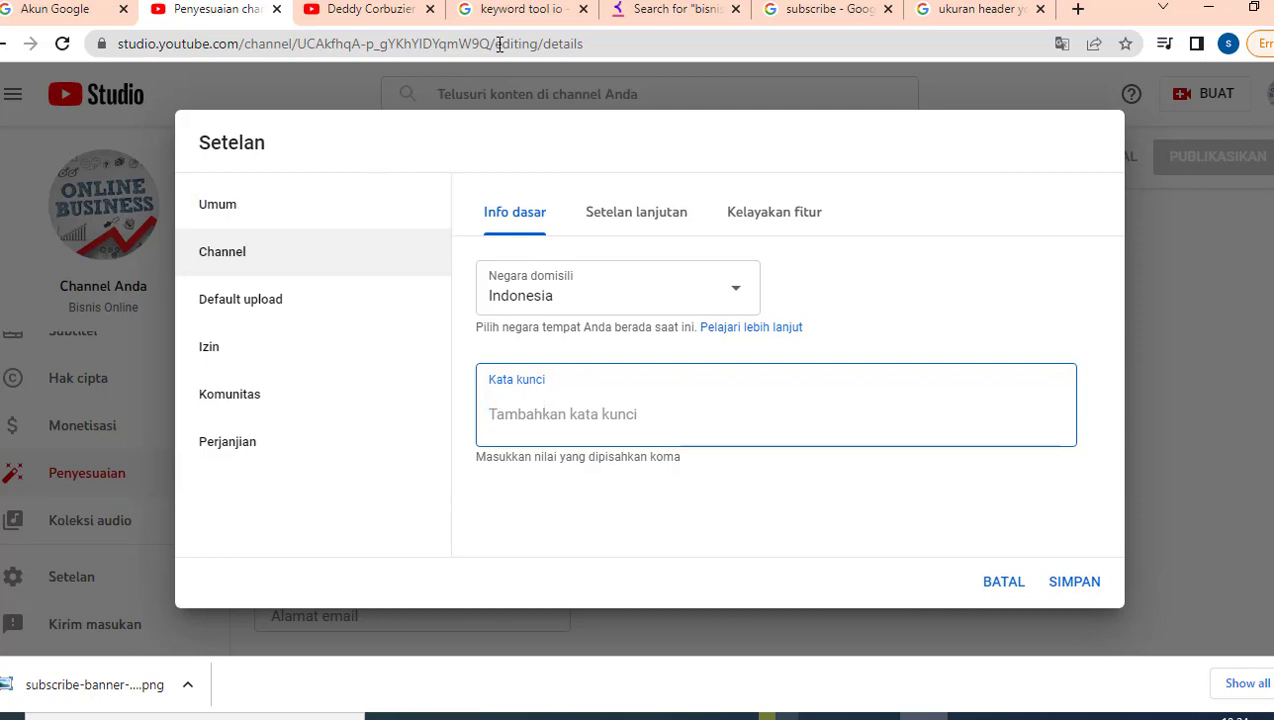
left_click(508, 10)
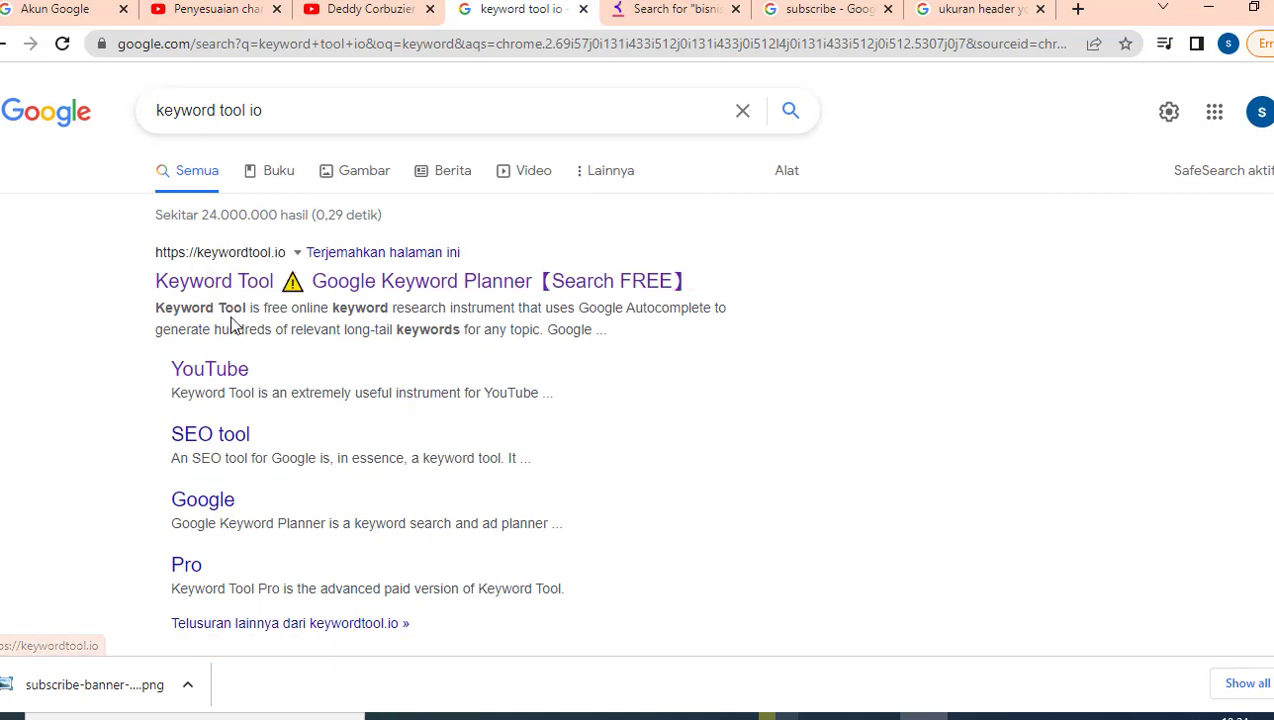
Step: Browse Keyword Tool's YouTube suggestions for 'bisnis online'
left_click(679, 12)
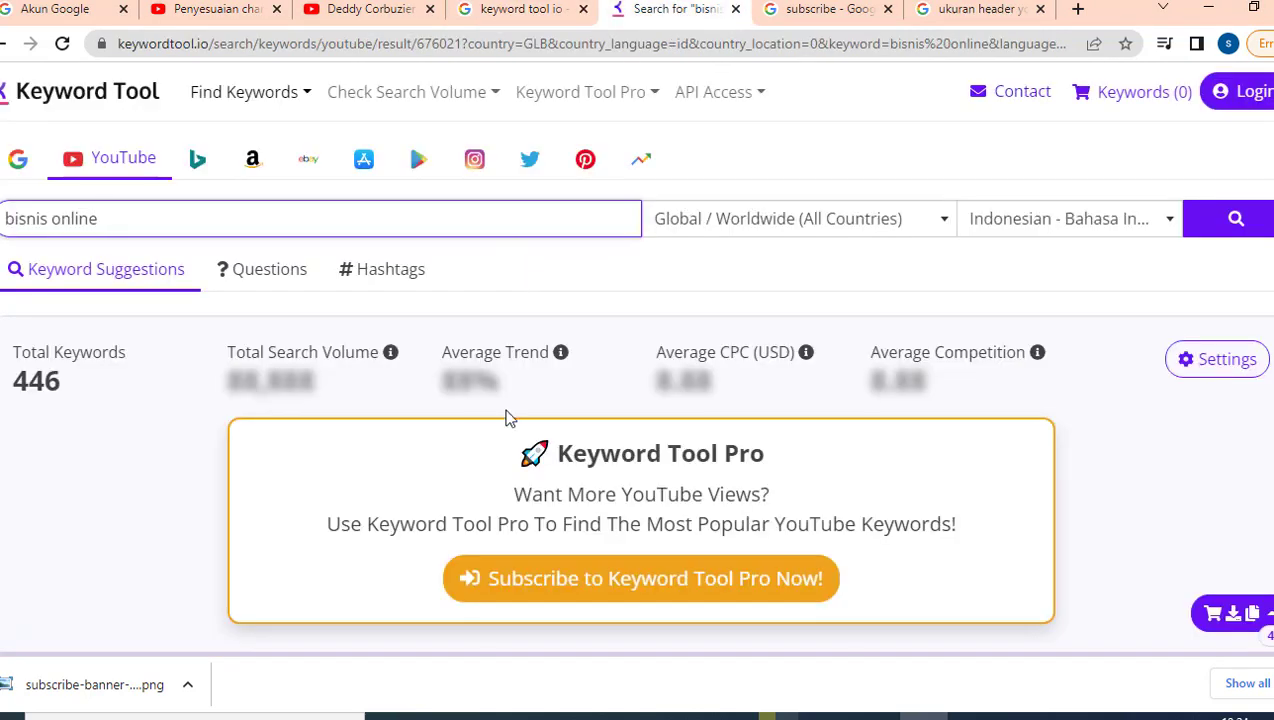
scroll(648, 441, "down", 1)
scroll(651, 430, "up", 1)
left_click_drag(121, 221, 5, 212)
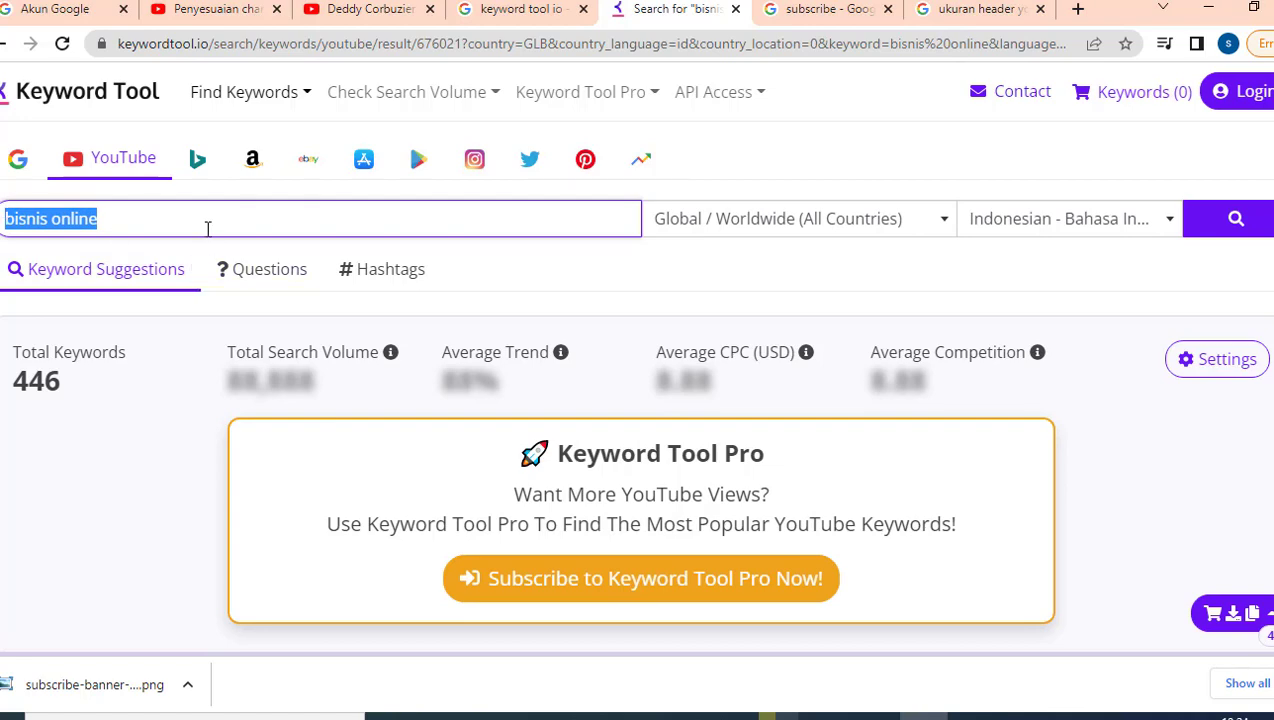
scroll(242, 260, "down", 2)
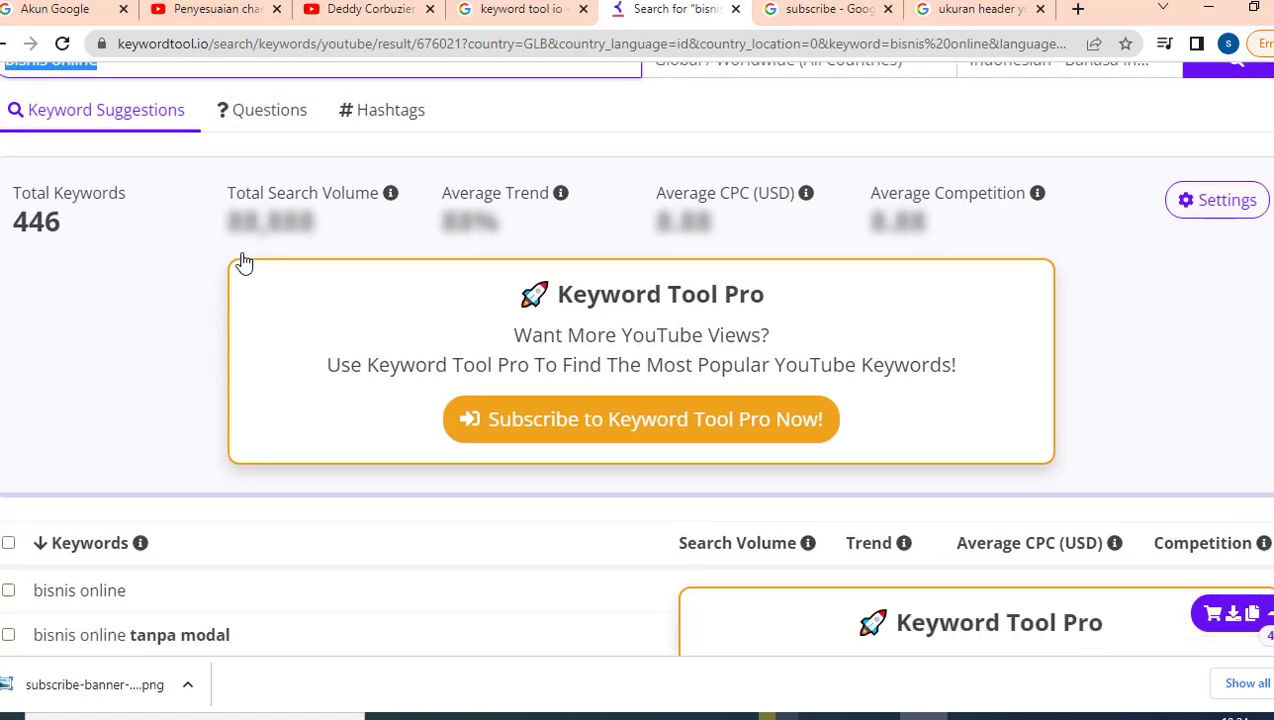
scroll(244, 261, "up", 2)
scroll(152, 249, "down", 3)
scroll(152, 249, "down", 2)
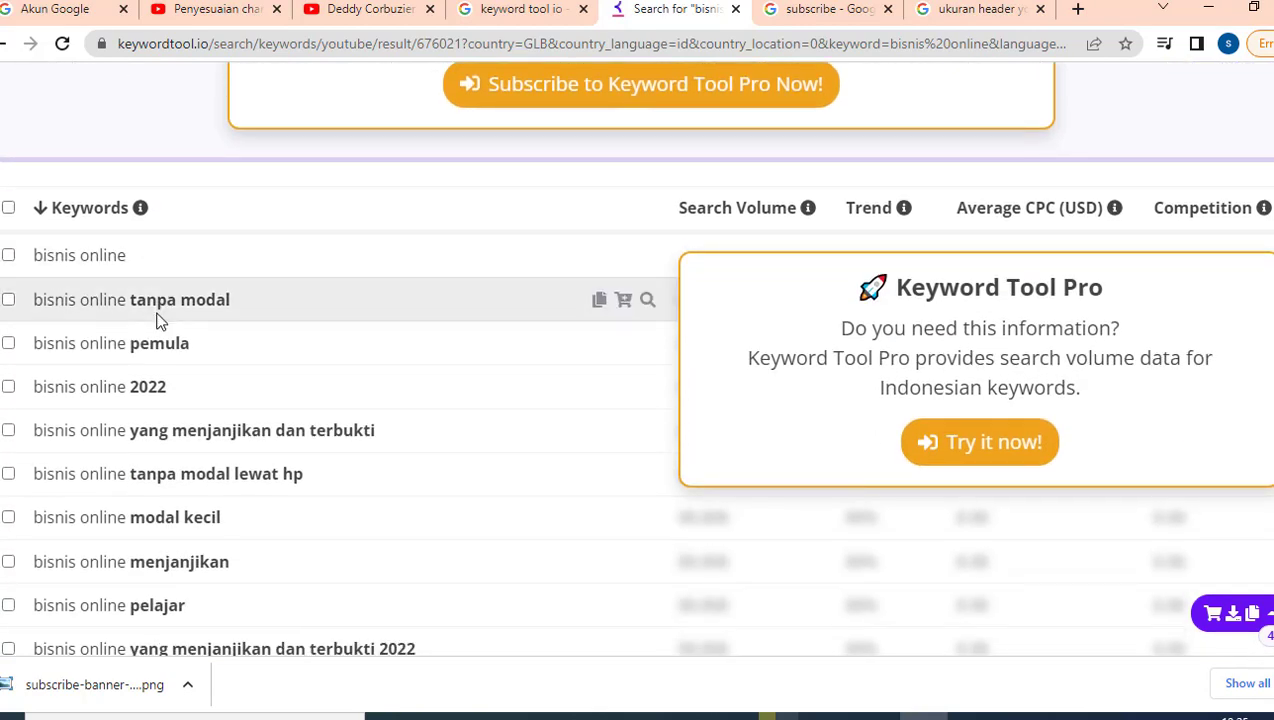
scroll(157, 320, "down", 11)
scroll(160, 321, "down", 4)
scroll(219, 355, "up", 15)
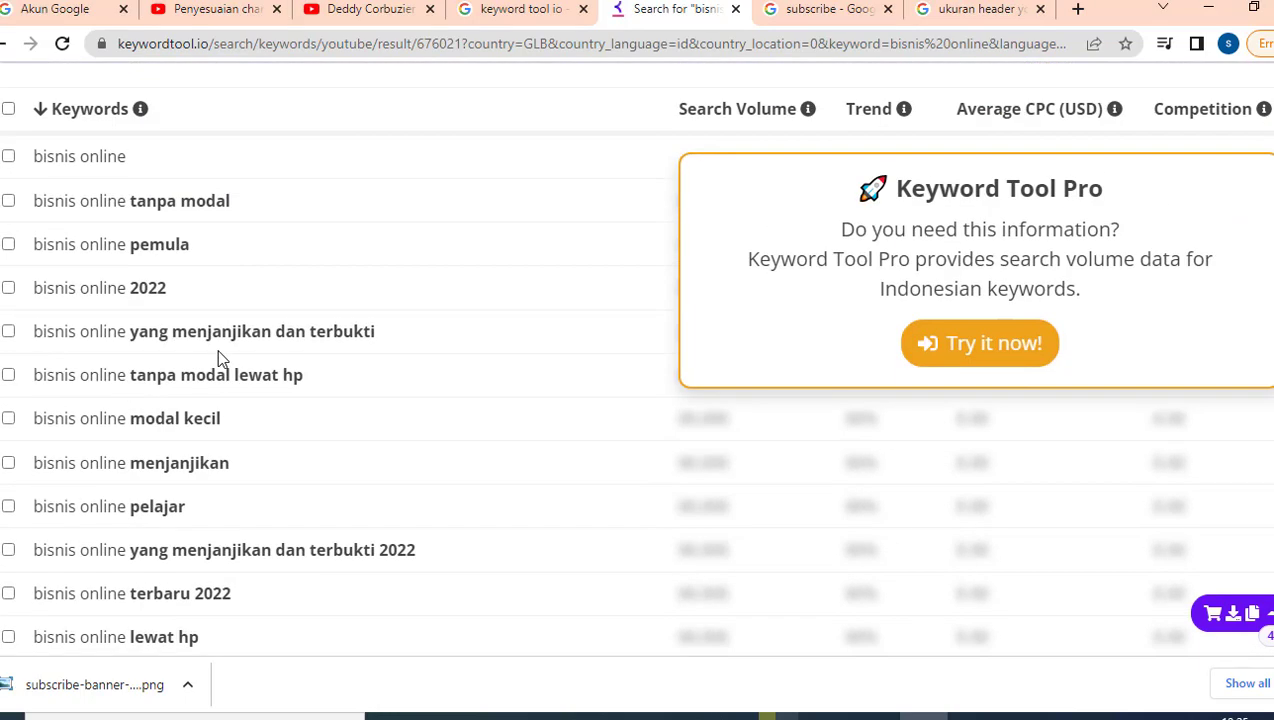
scroll(219, 357, "up", 2)
scroll(667, 398, "up", 4)
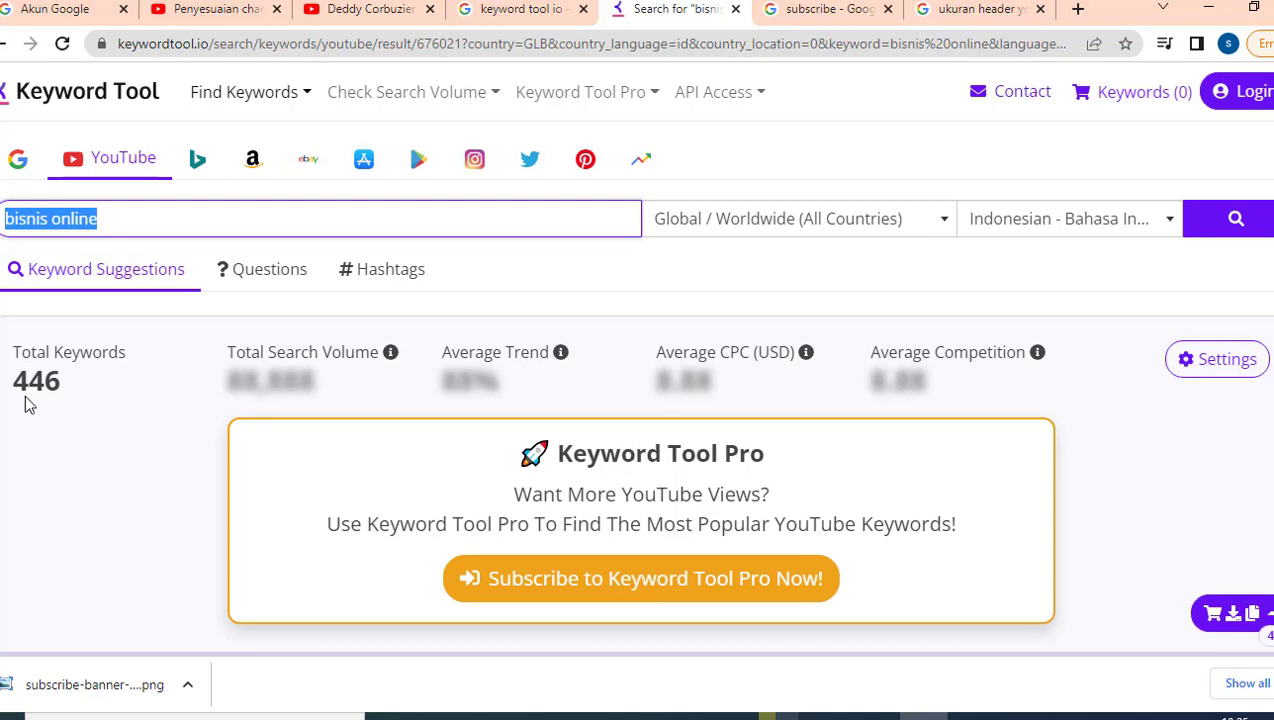
scroll(40, 400, "down", 4)
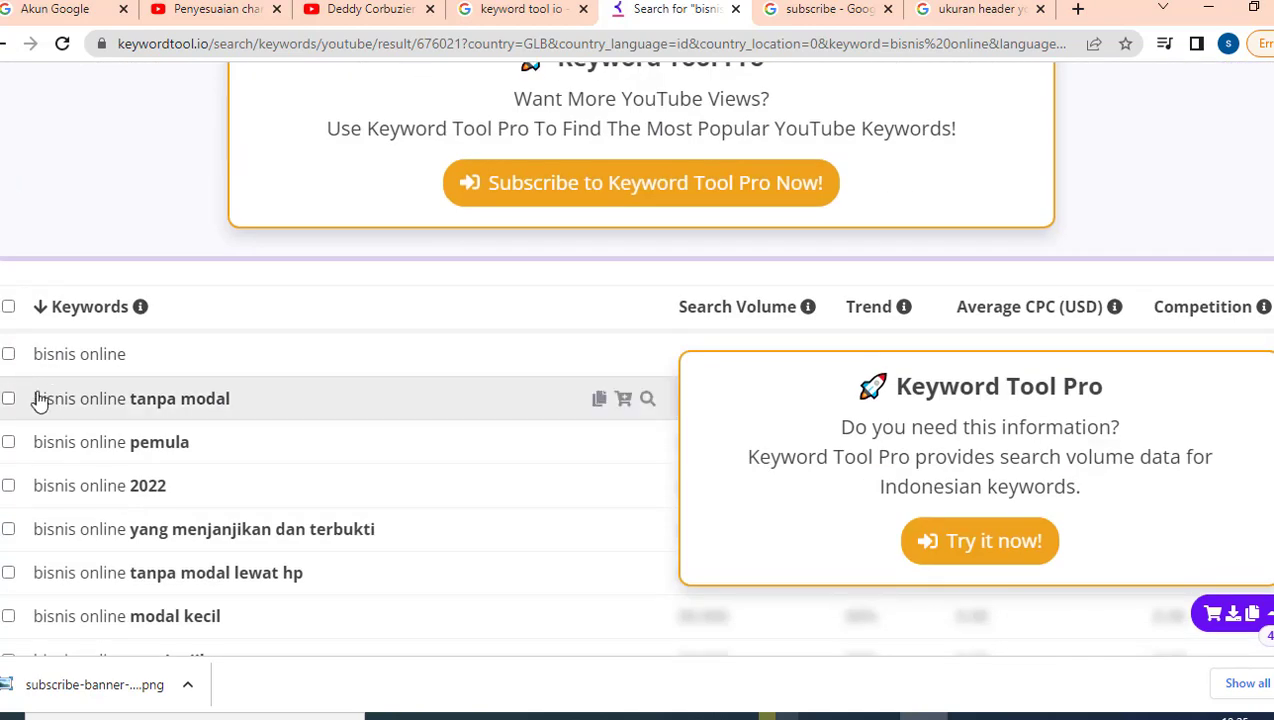
Step: Copy all 446 suggested keywords from the export menu
left_click_drag(24, 358, 98, 448)
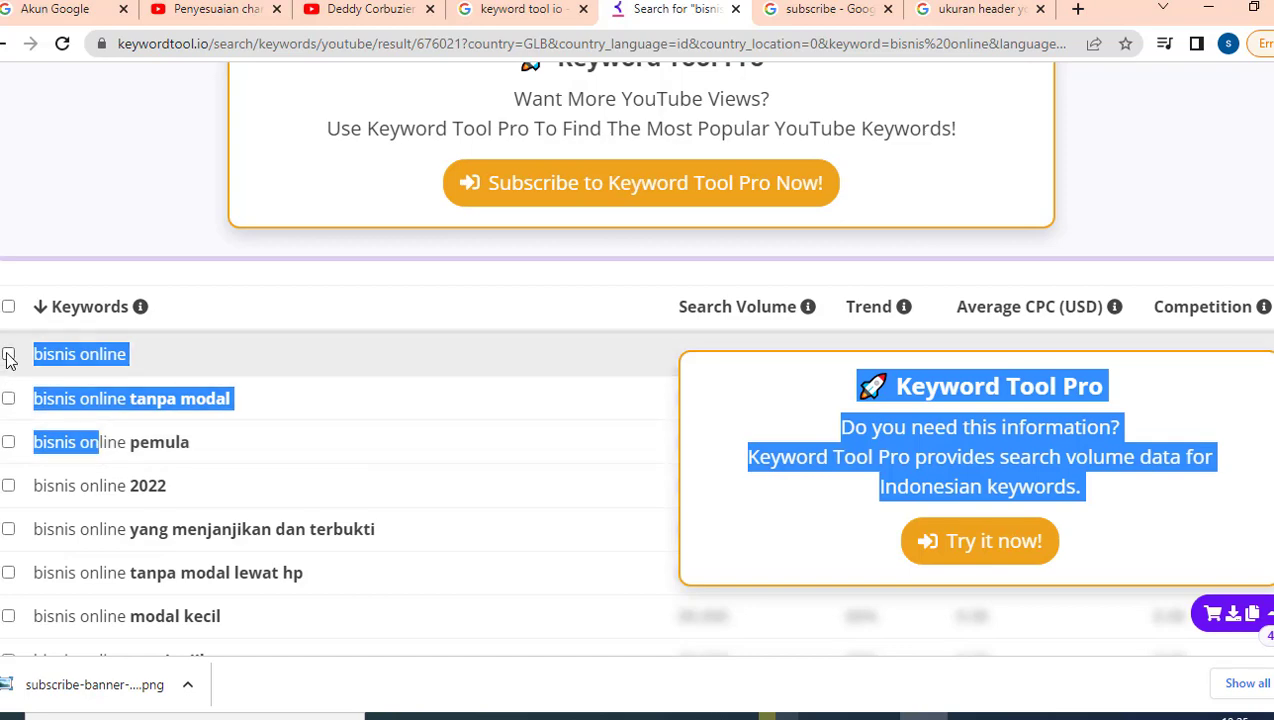
scroll(1038, 563, "down", 3)
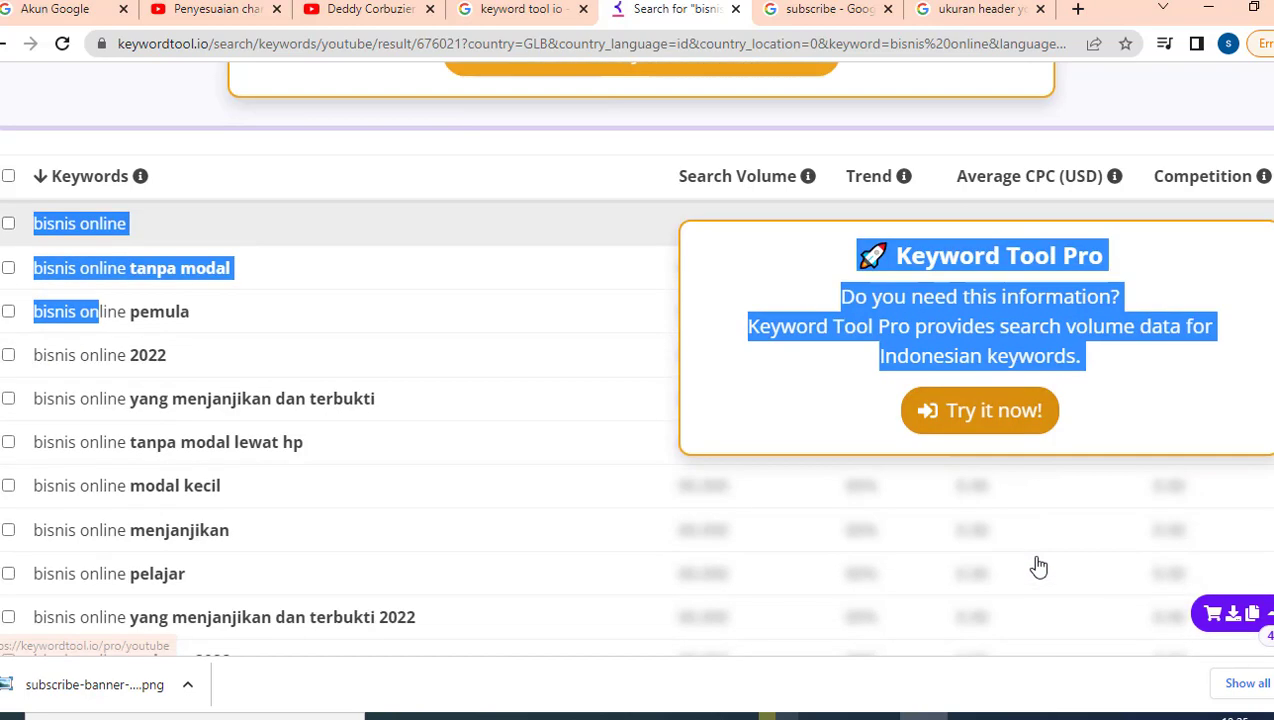
left_click(1272, 684)
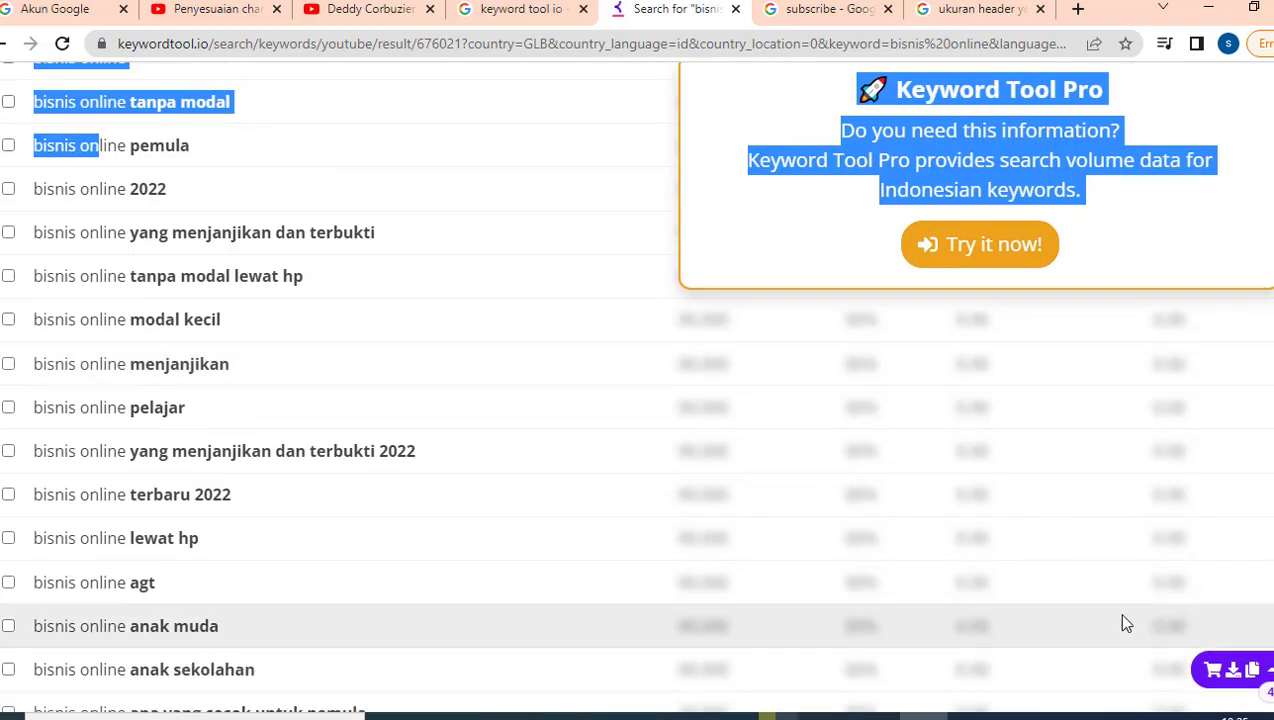
left_click(1234, 671)
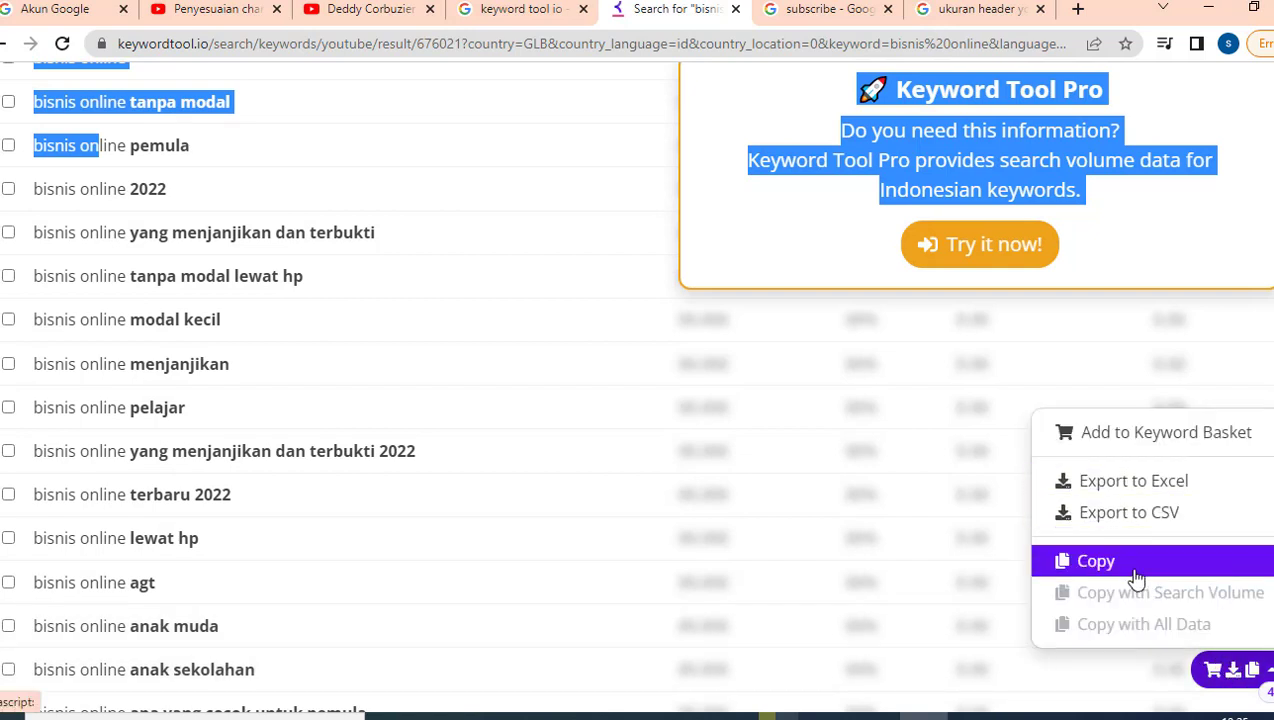
left_click(1095, 561)
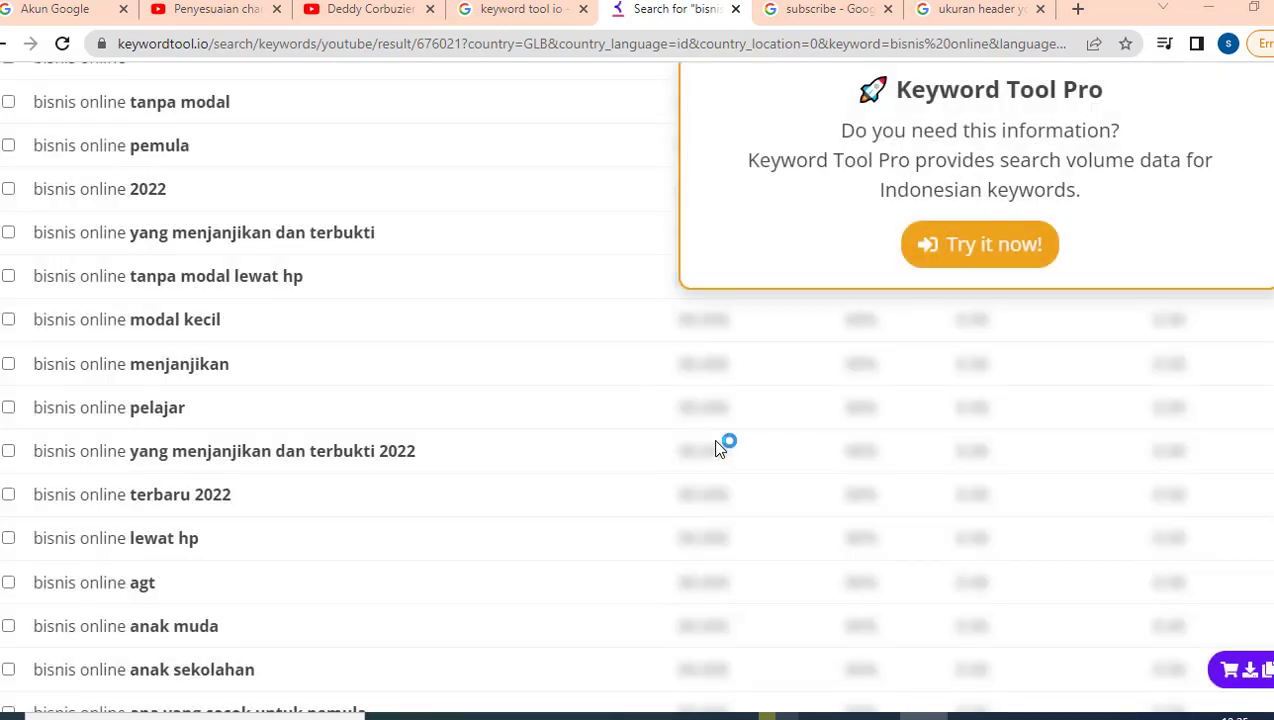
key("alt+Tab")
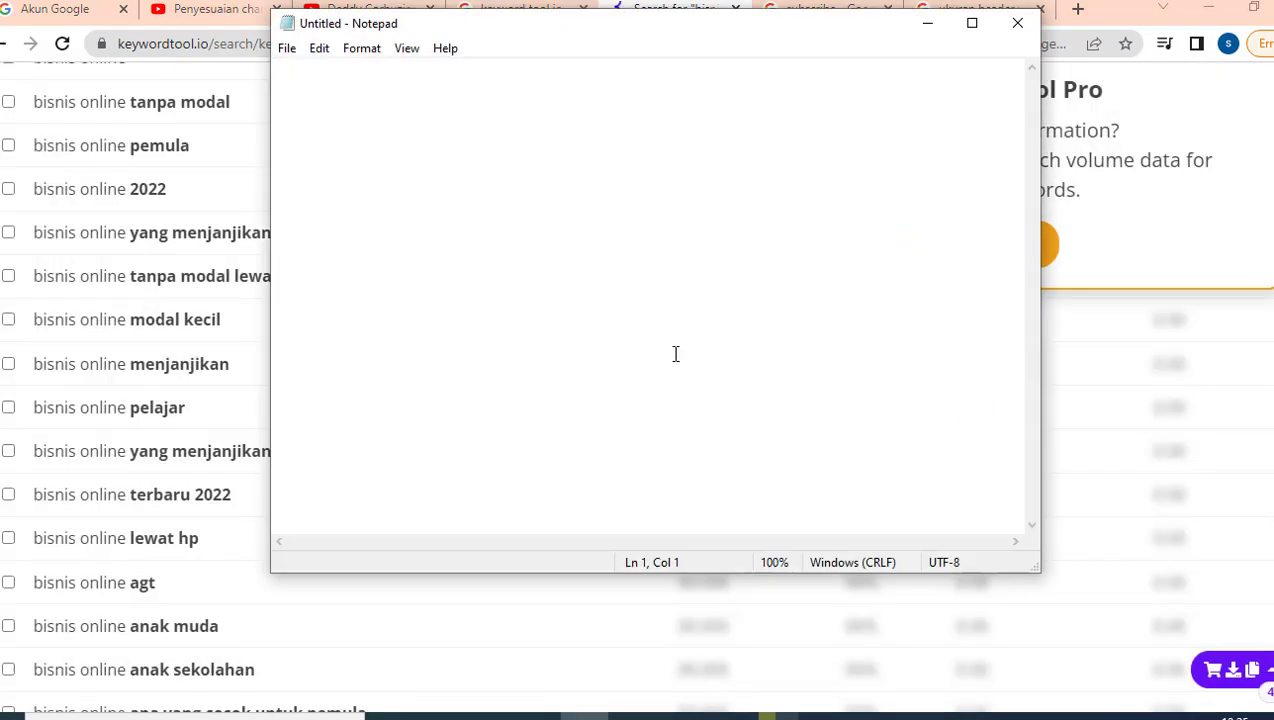
Step: Paste the 446 keywords into Notepad and copy the first eleven lines
key("ctrl+v")
scroll(675, 354, "up", 18)
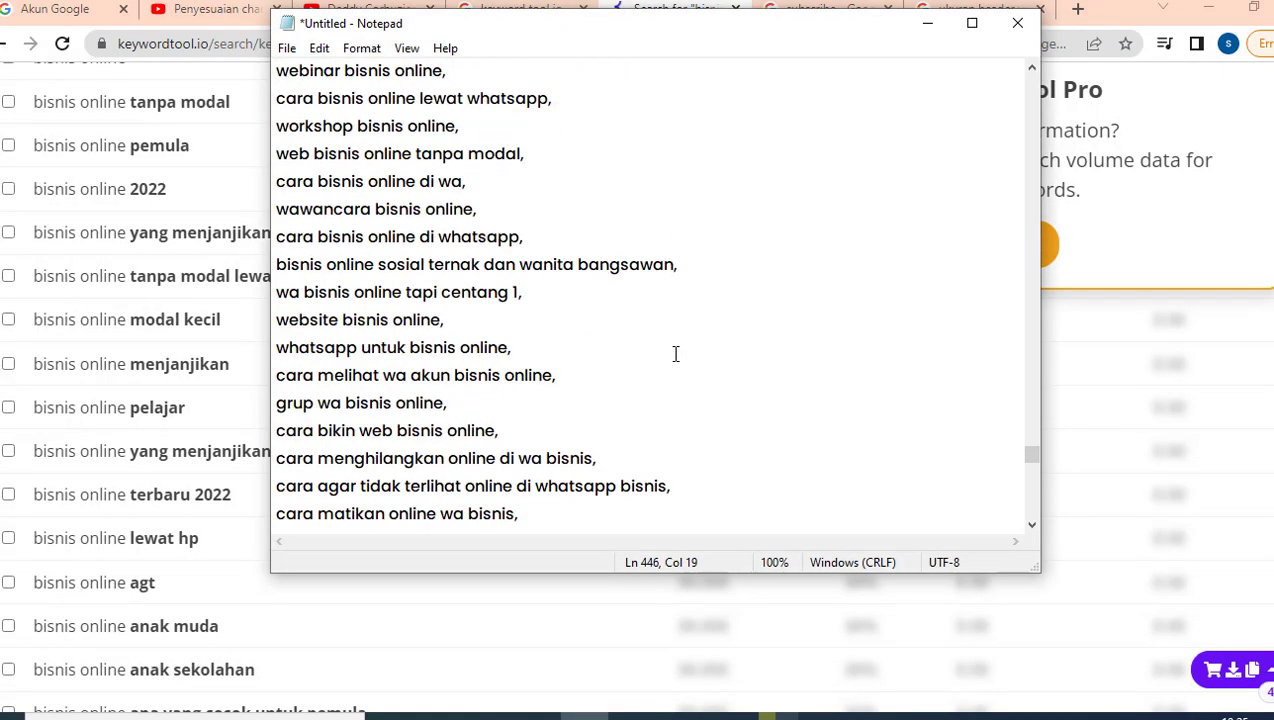
left_click_drag(1036, 466, 1034, 82)
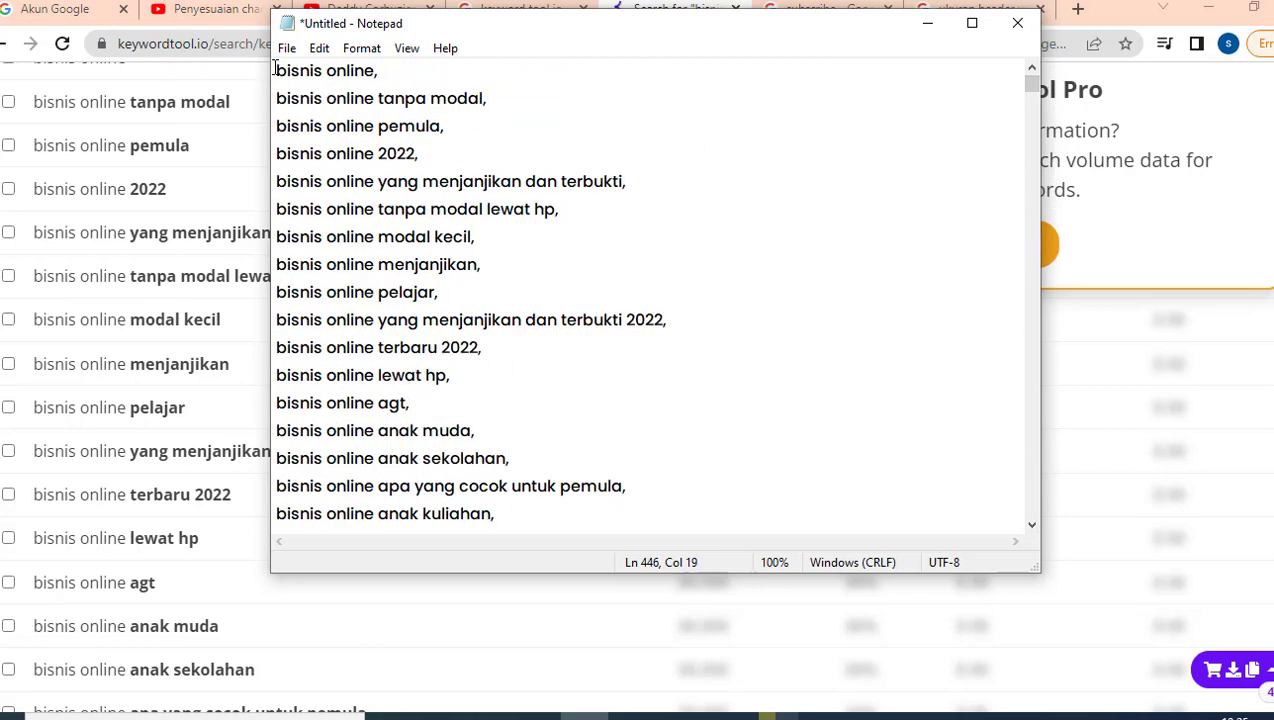
left_click_drag(279, 68, 497, 340)
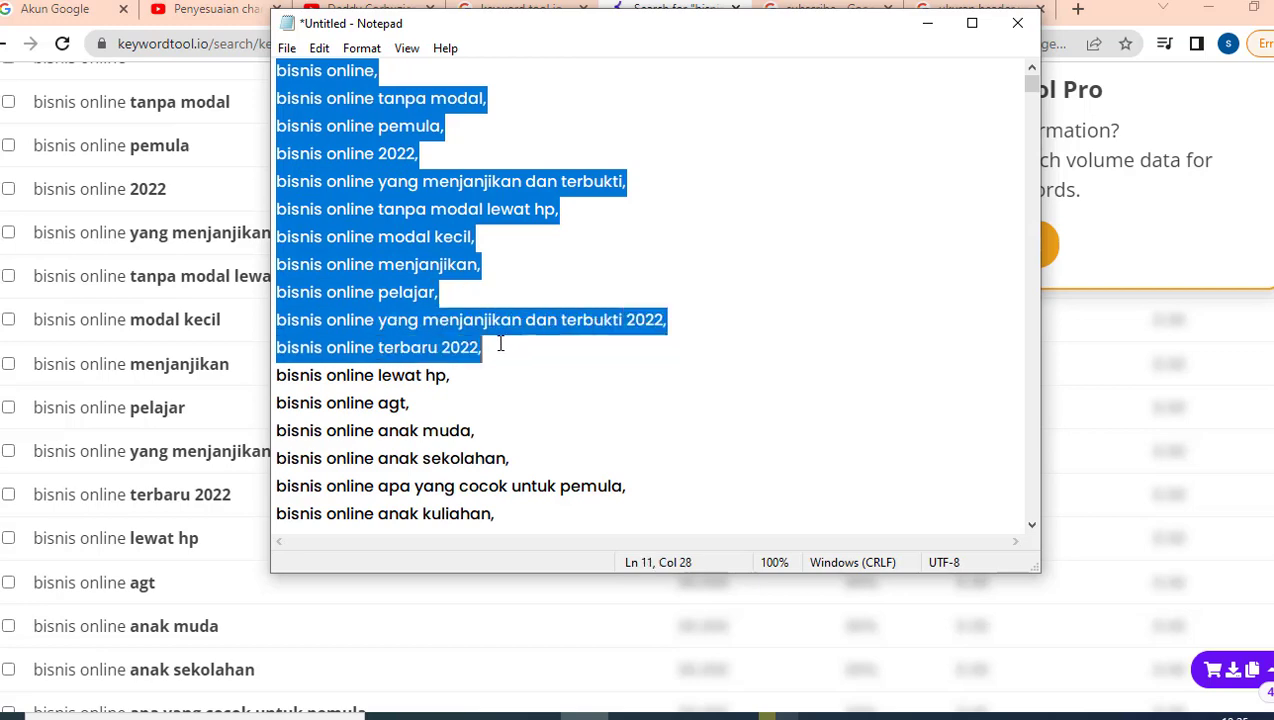
right_click(396, 237)
left_click(438, 296)
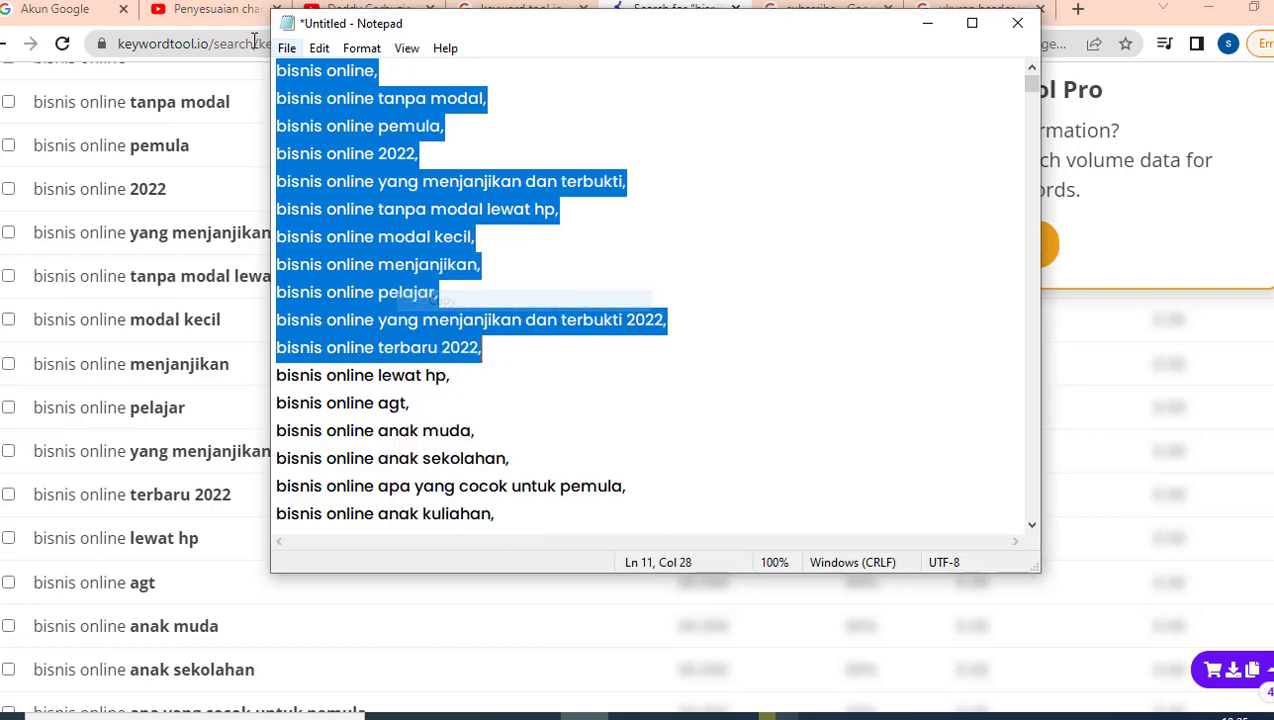
left_click(196, 8)
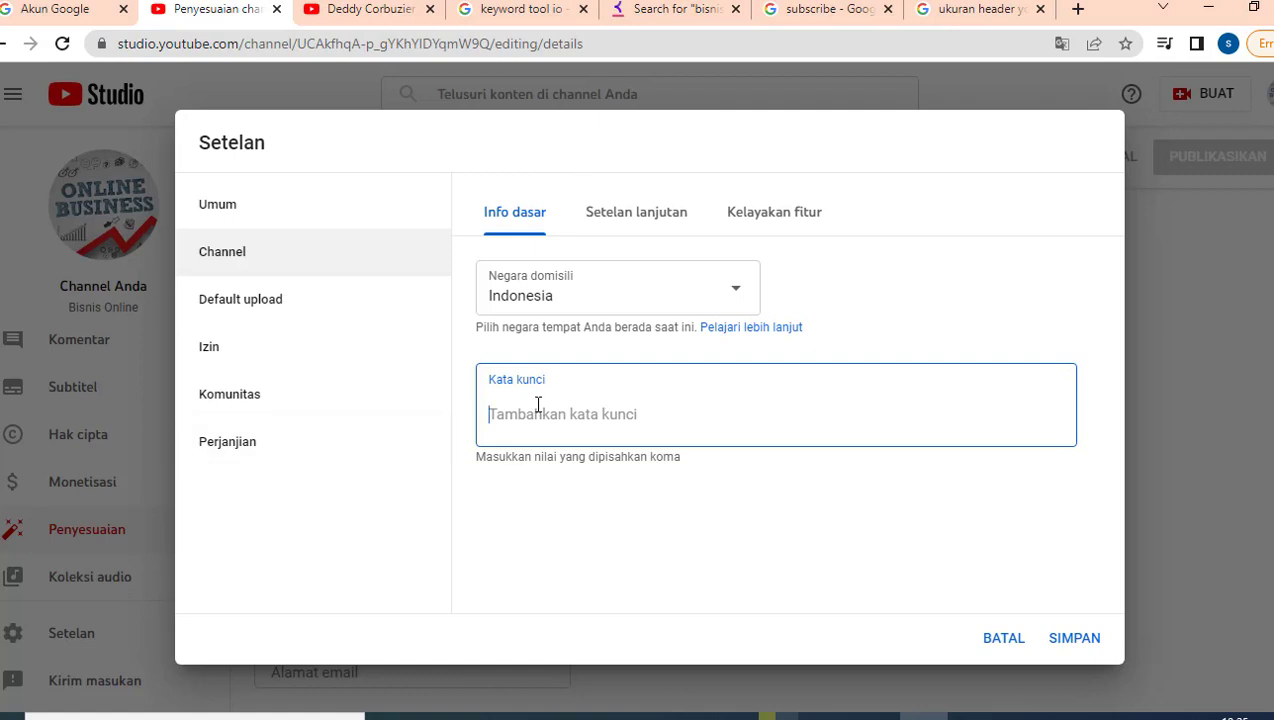
Step: Paste the eleven copied keywords into the channel's Kata kunci field
right_click(538, 405)
left_click(587, 248)
scroll(1030, 489, "down", 1)
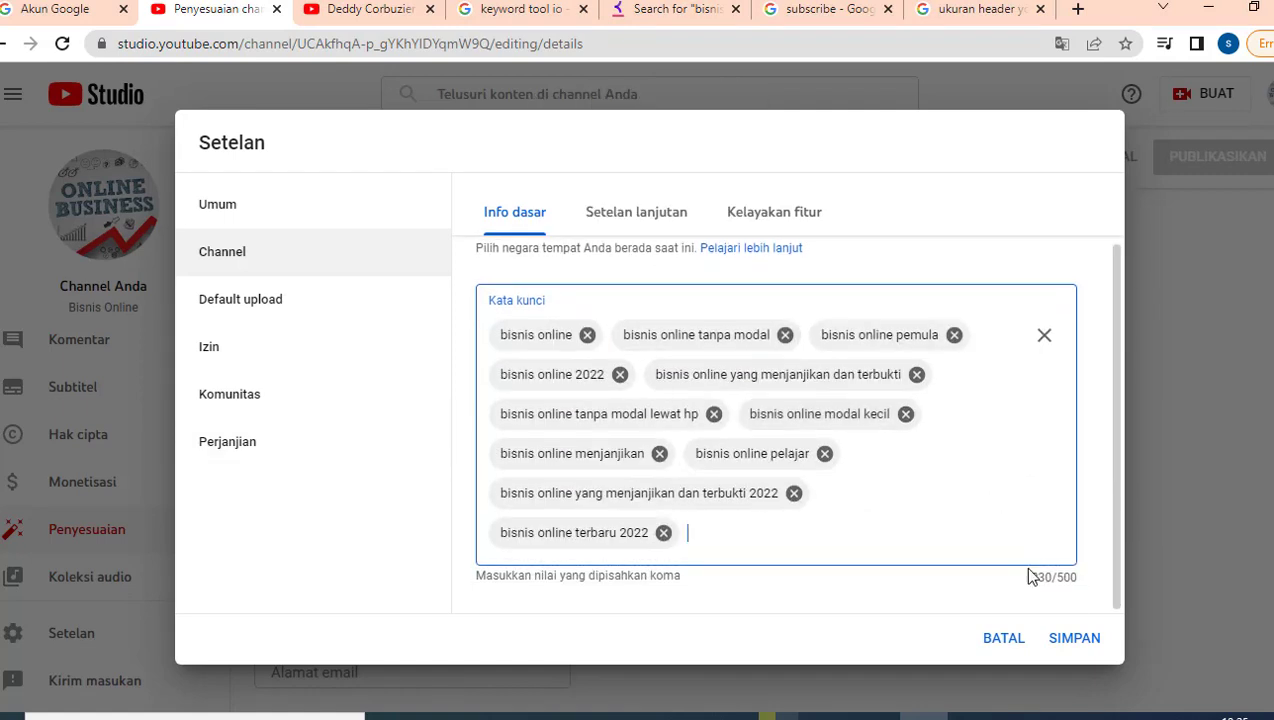
left_click(670, 9)
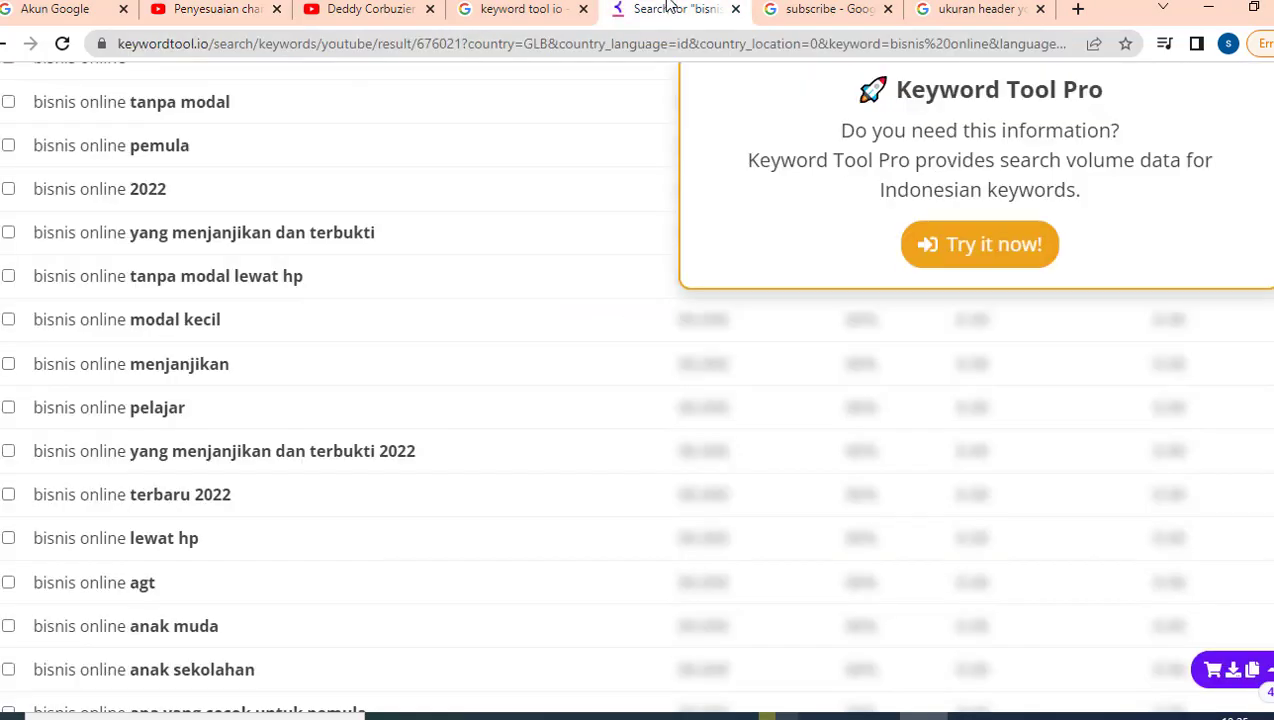
left_click(584, 716)
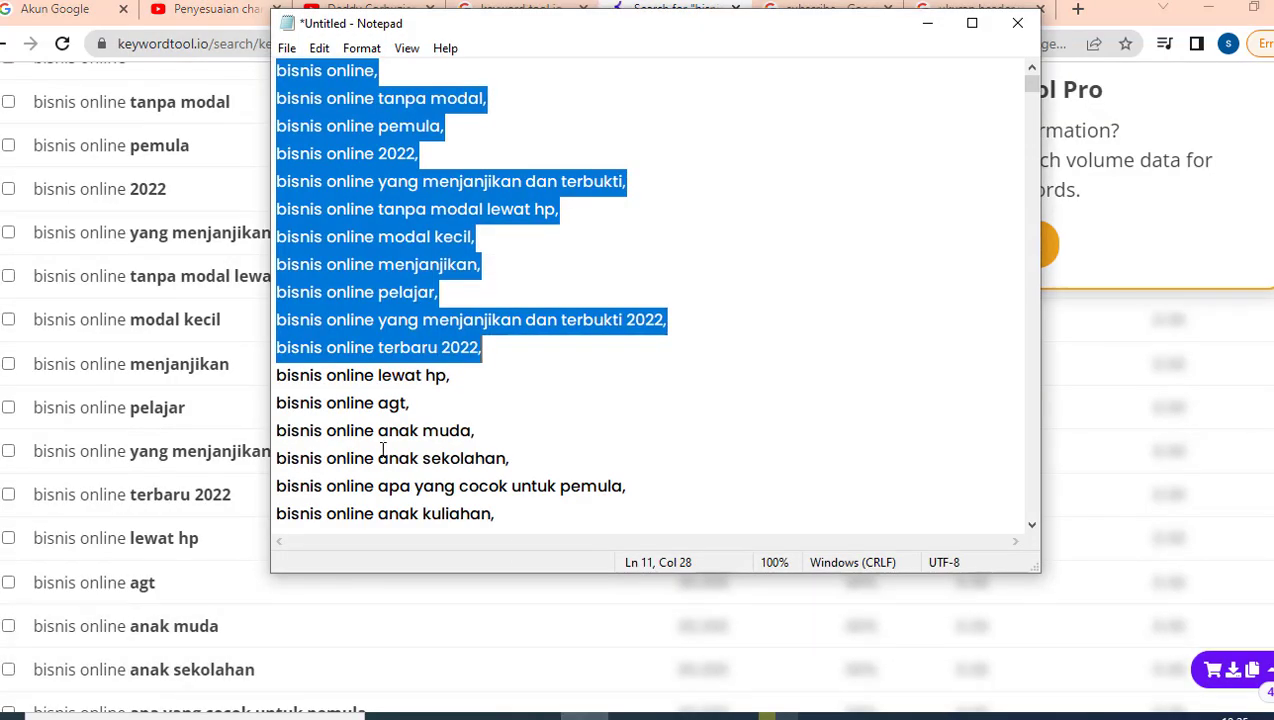
Step: Copy keyword lines 12–14 from Notepad and paste them into Kata kunci
left_click(278, 374)
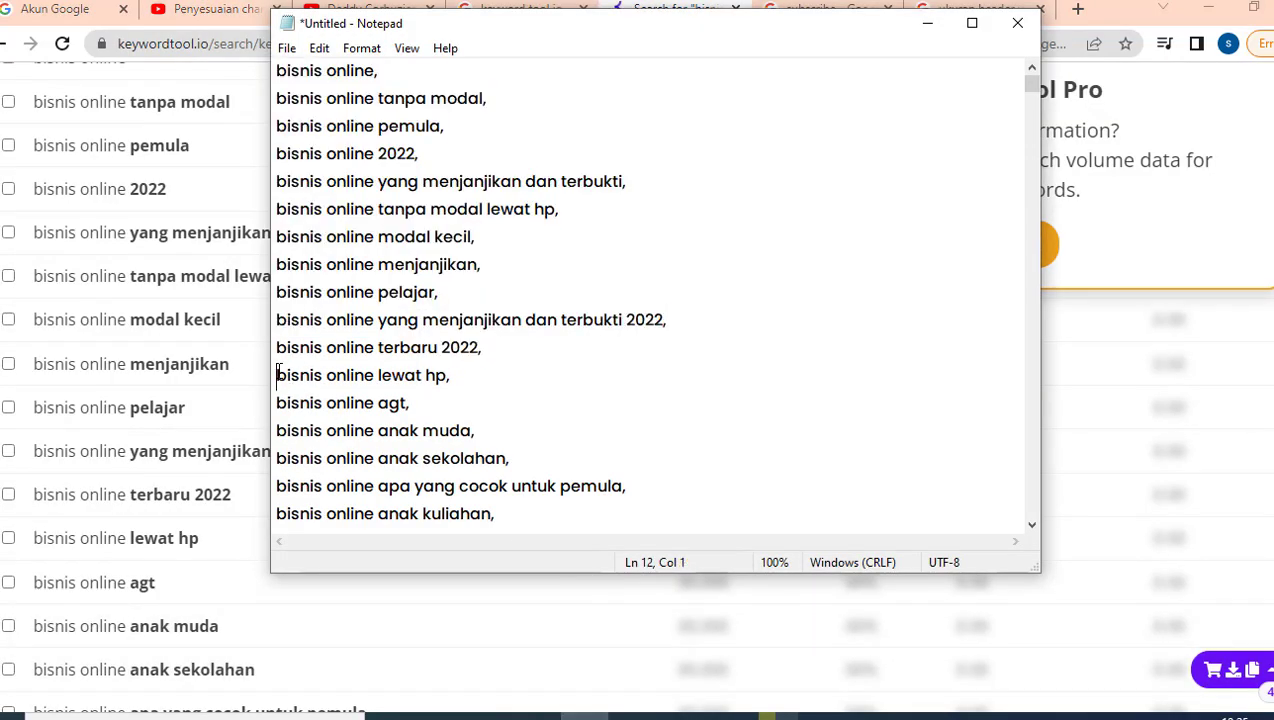
left_click_drag(292, 376, 478, 428)
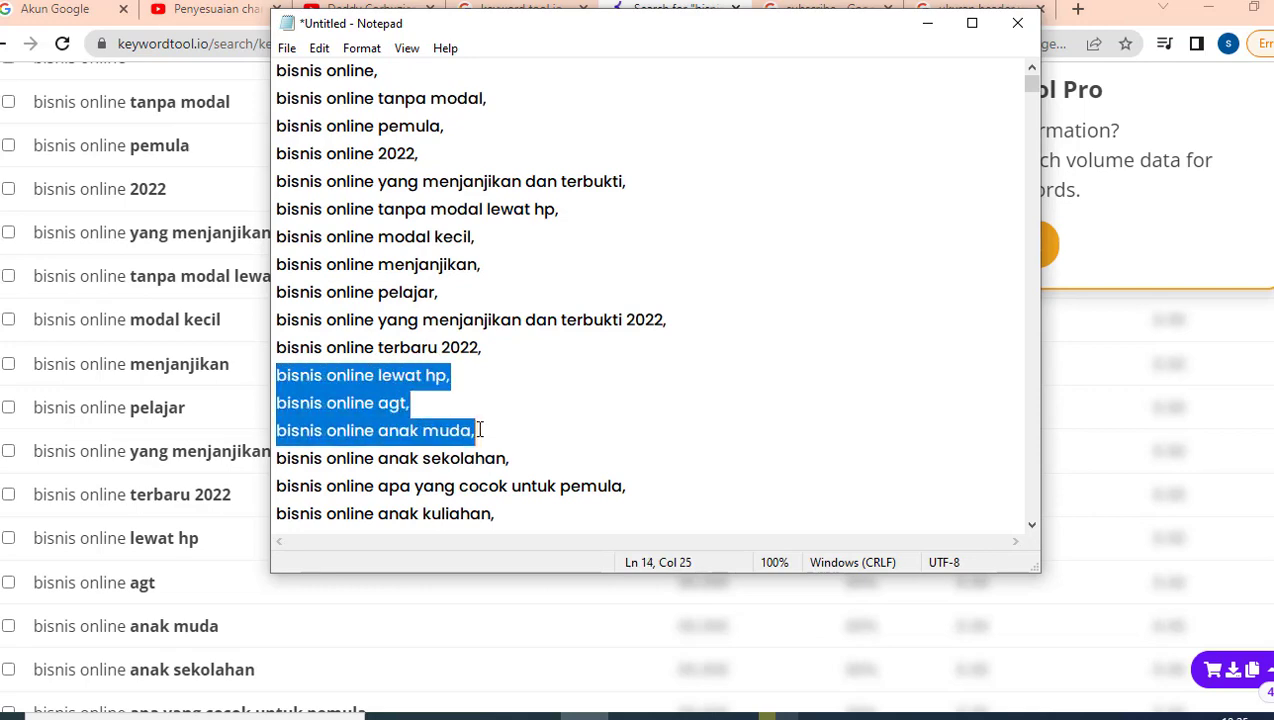
right_click(367, 397)
left_click(408, 453)
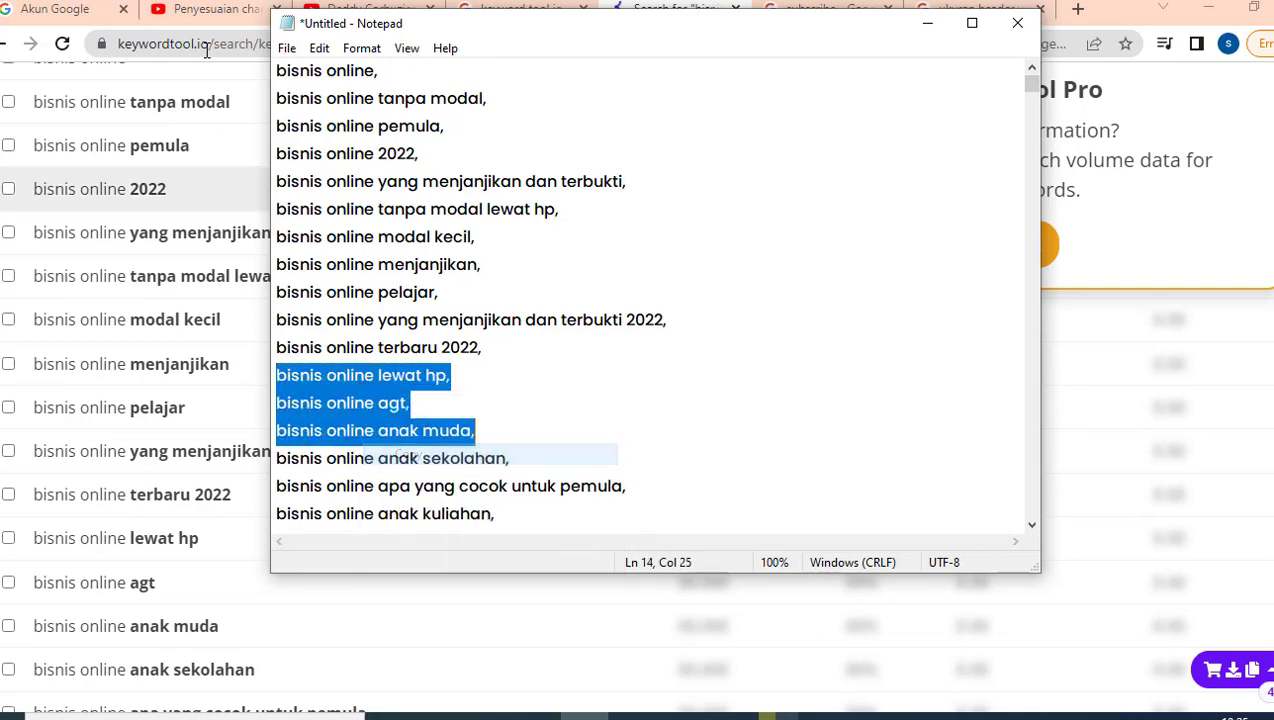
left_click(213, 12)
right_click(706, 536)
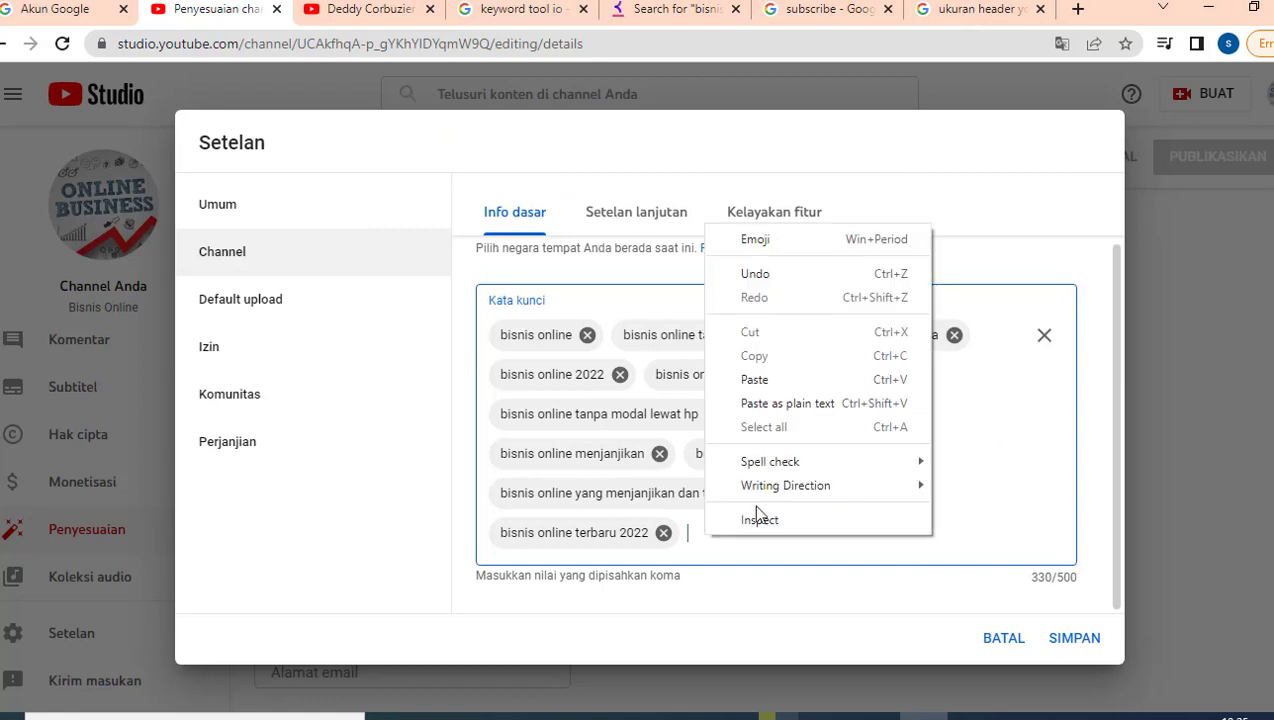
left_click(770, 380)
scroll(800, 430, "down", 1)
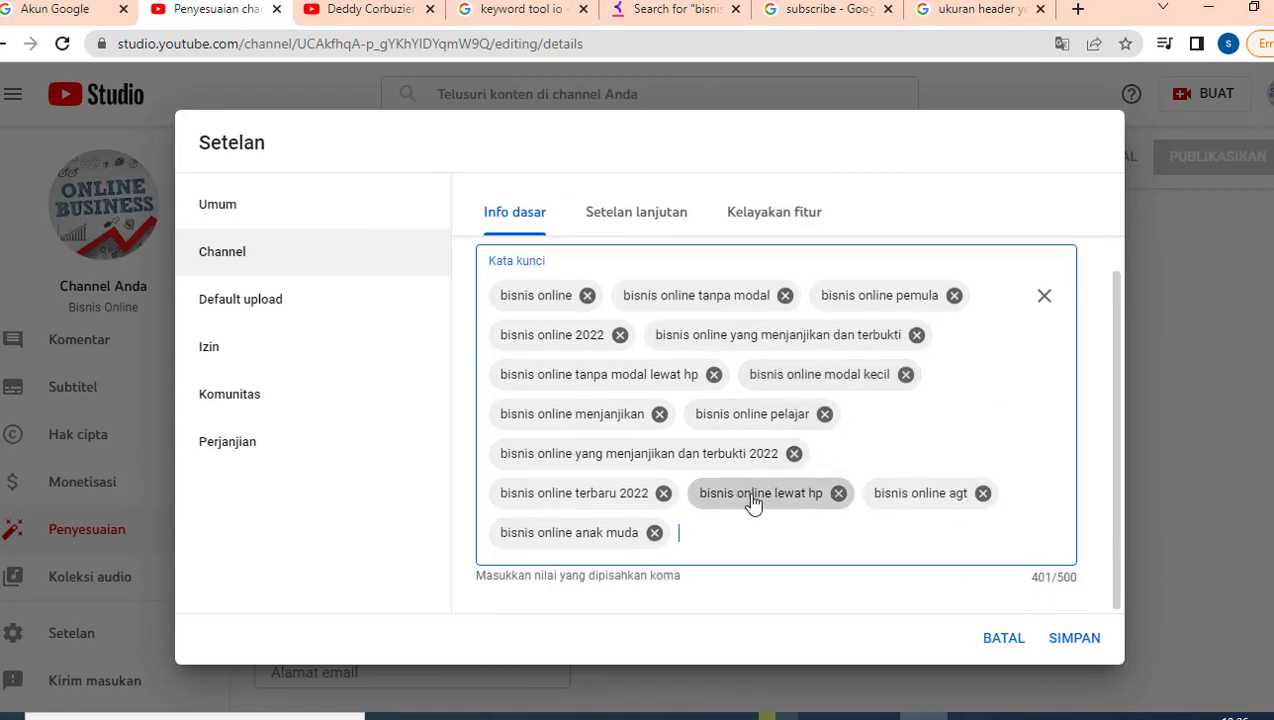
scroll(754, 495, "up", 2)
left_click(634, 214)
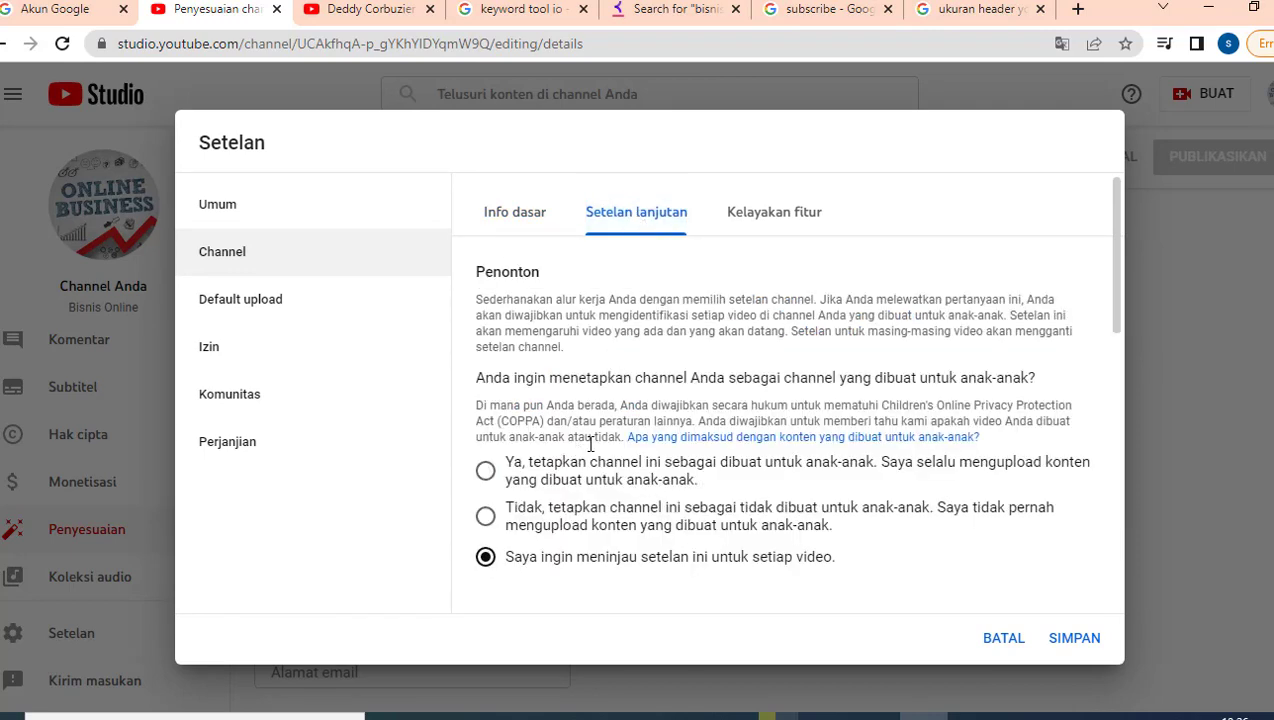
Step: Set the channel's audience to 'Tidak', not made for kids, in Setelan lanjutan
scroll(588, 452, "down", 1)
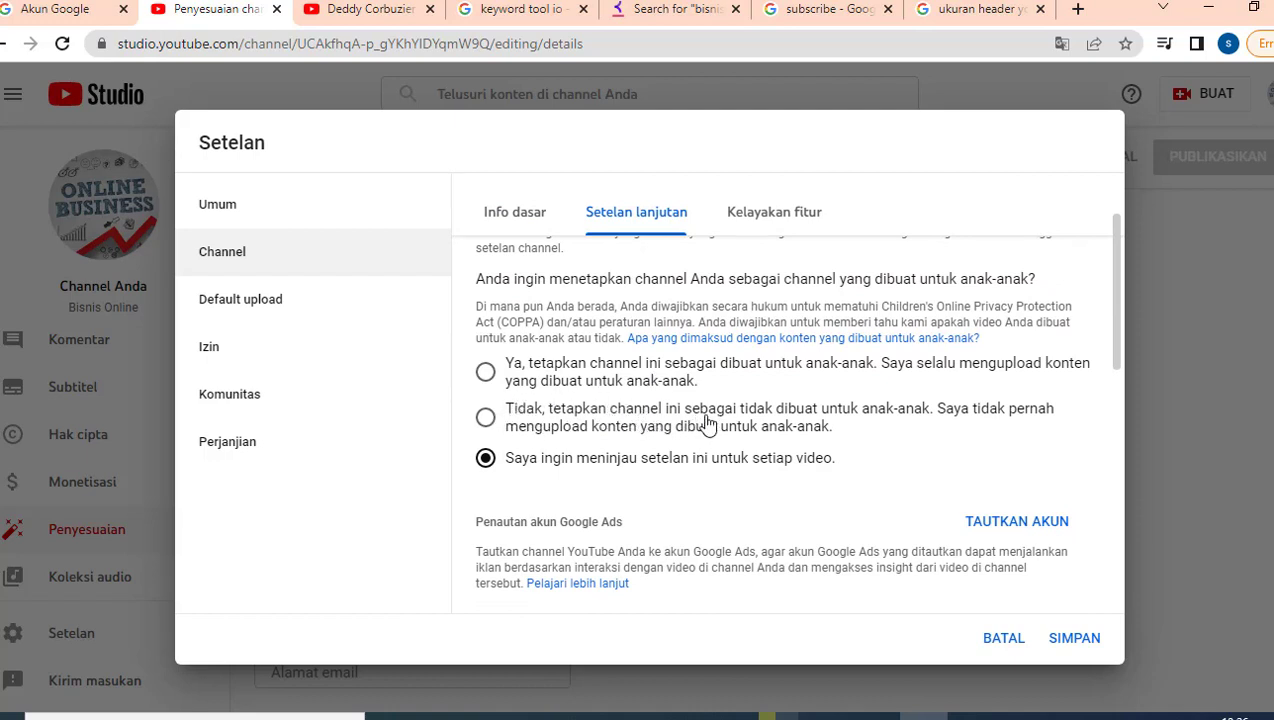
left_click(486, 420)
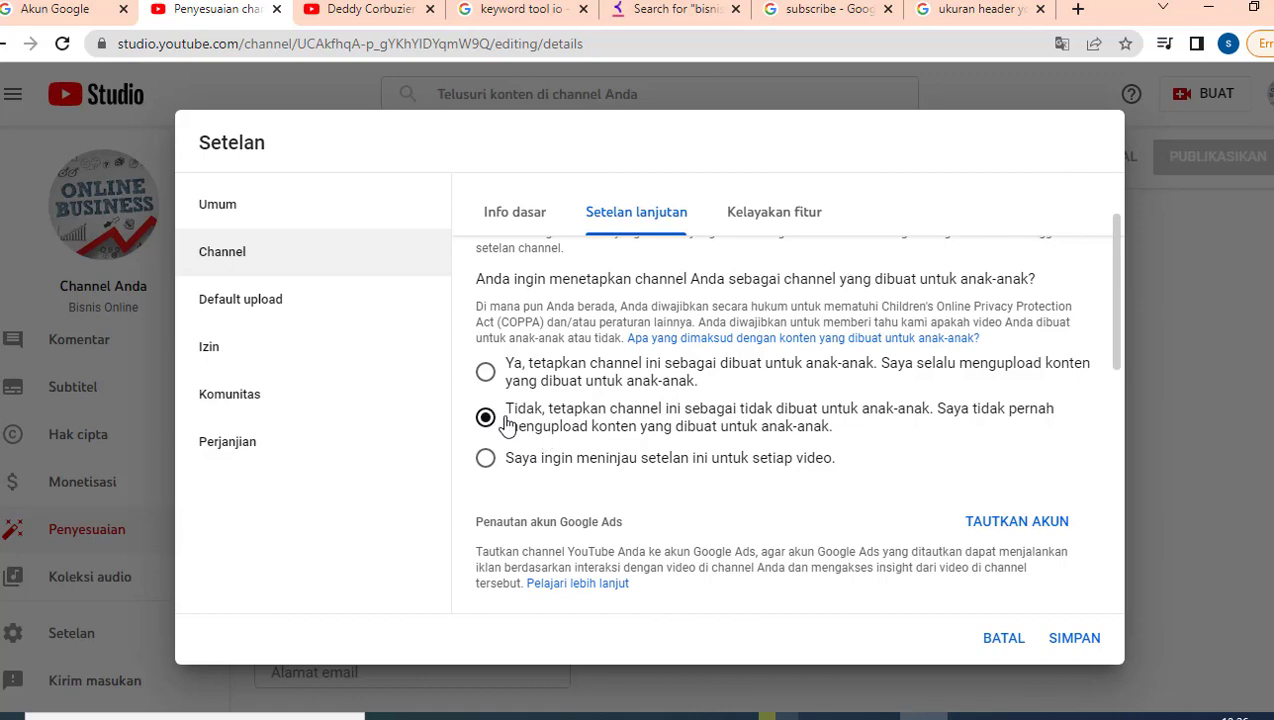
scroll(546, 447, "down", 3)
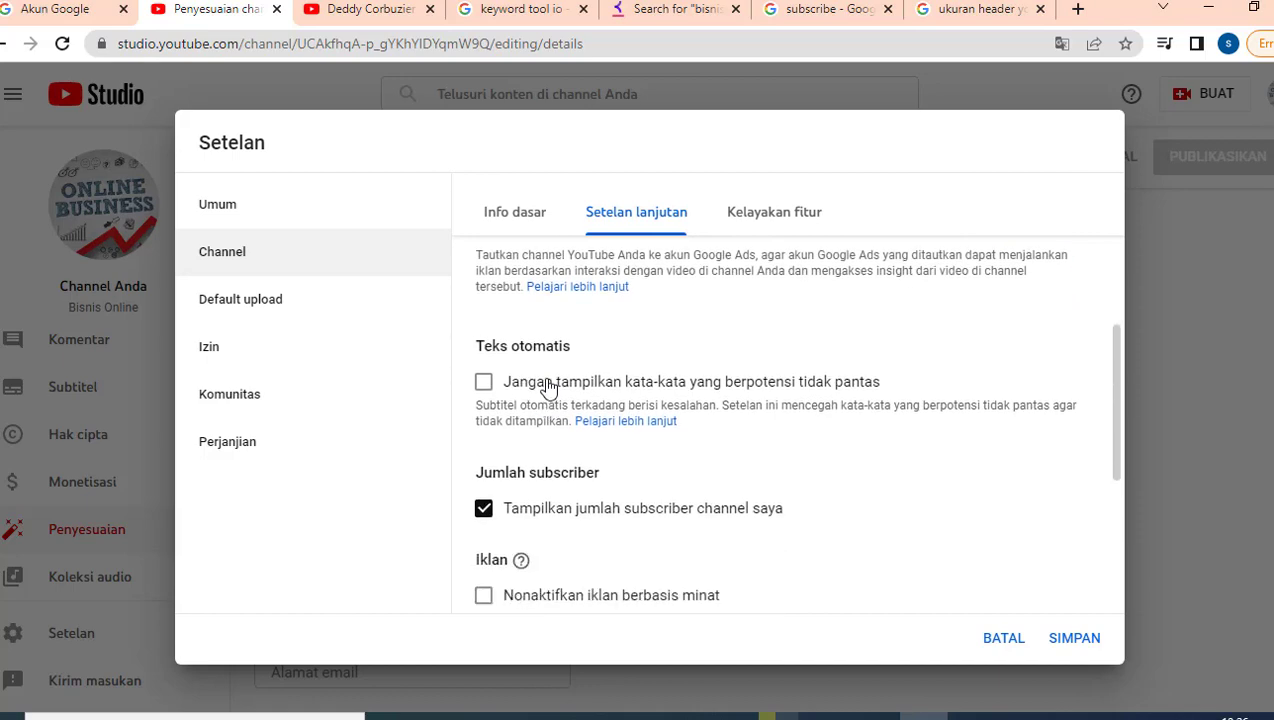
scroll(551, 390, "down", 3)
scroll(552, 383, "up", 6)
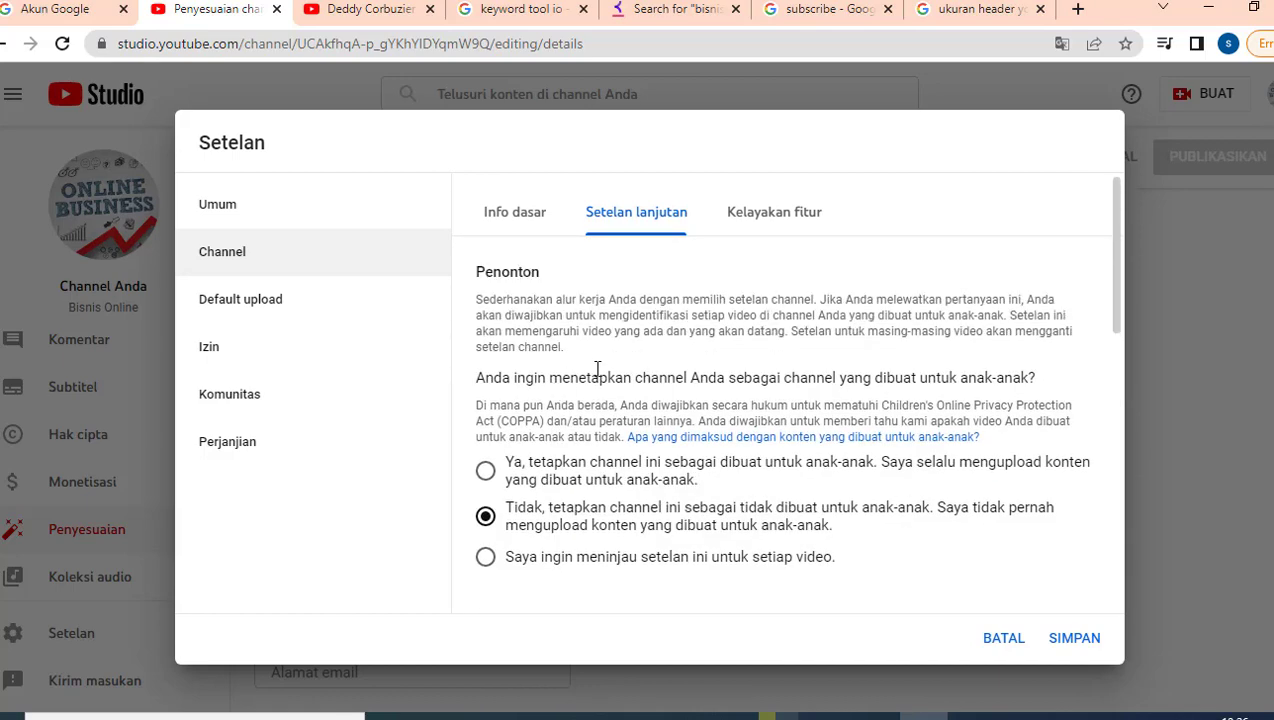
left_click(762, 217)
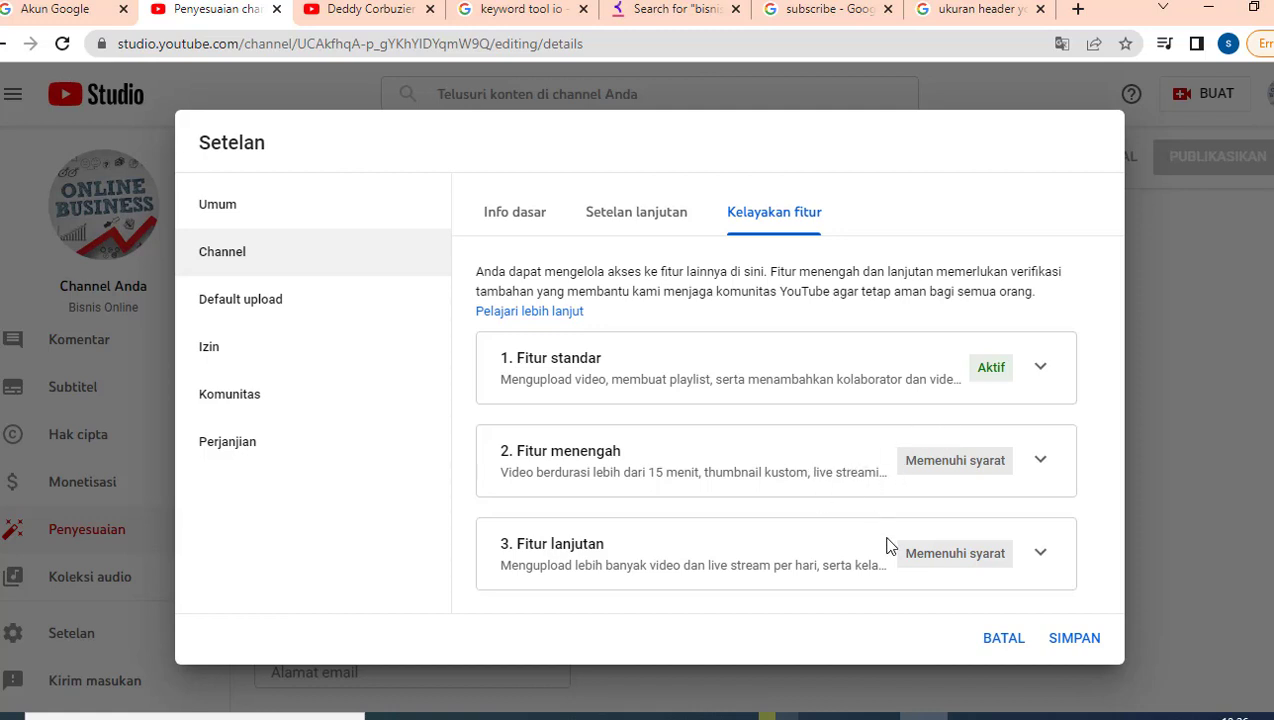
Step: Expand the Fitur menengah eligibility details, review them, and collapse them again
left_click(1040, 462)
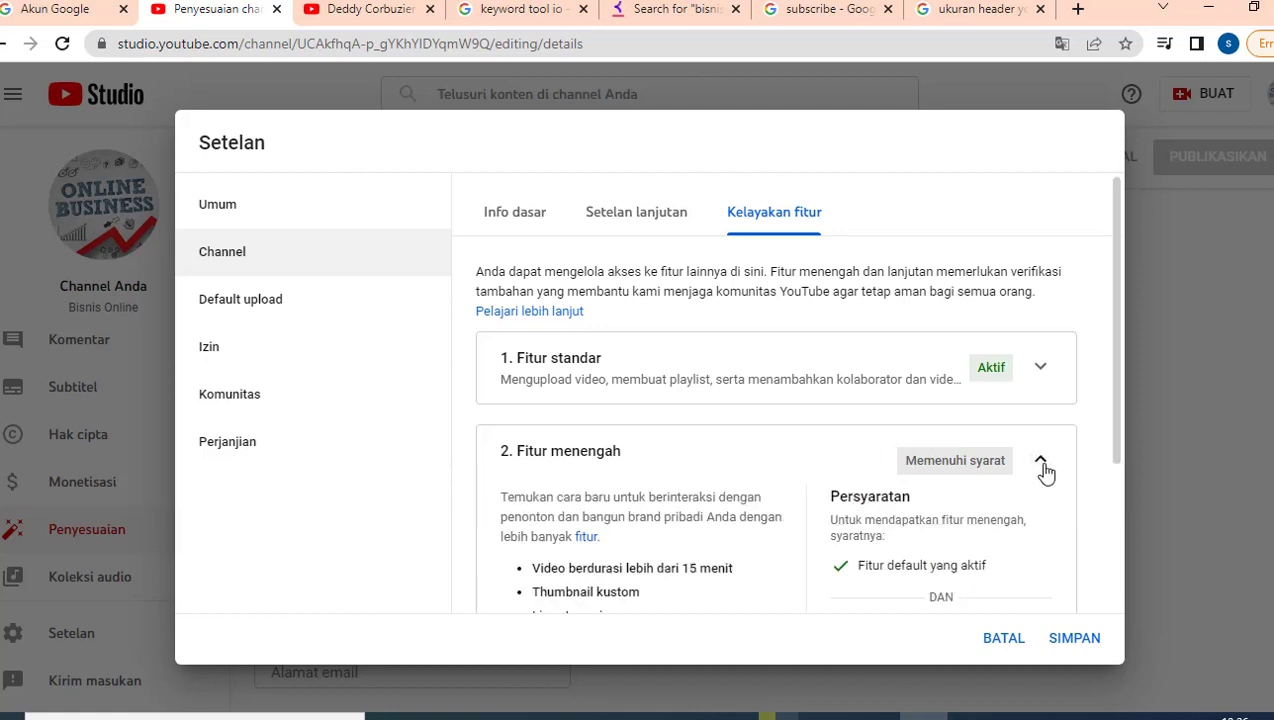
scroll(1046, 473, "down", 1)
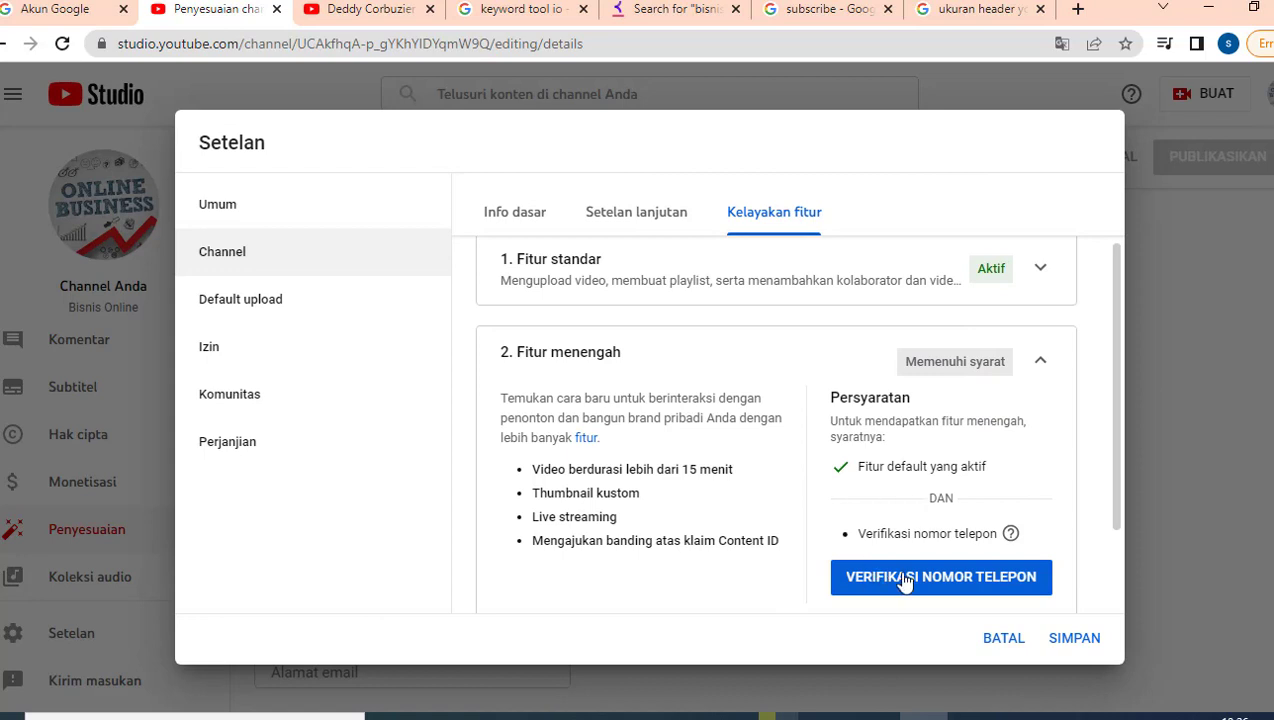
scroll(993, 468, "down", 1)
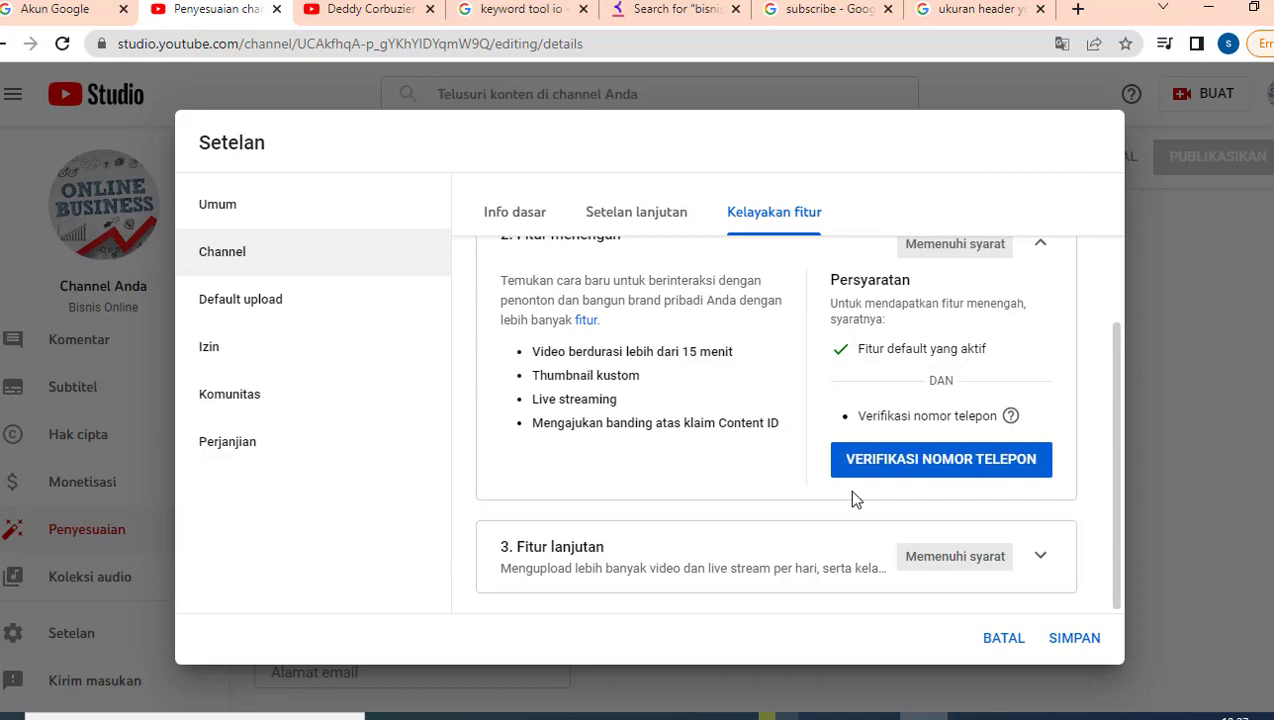
scroll(900, 414, "up", 1)
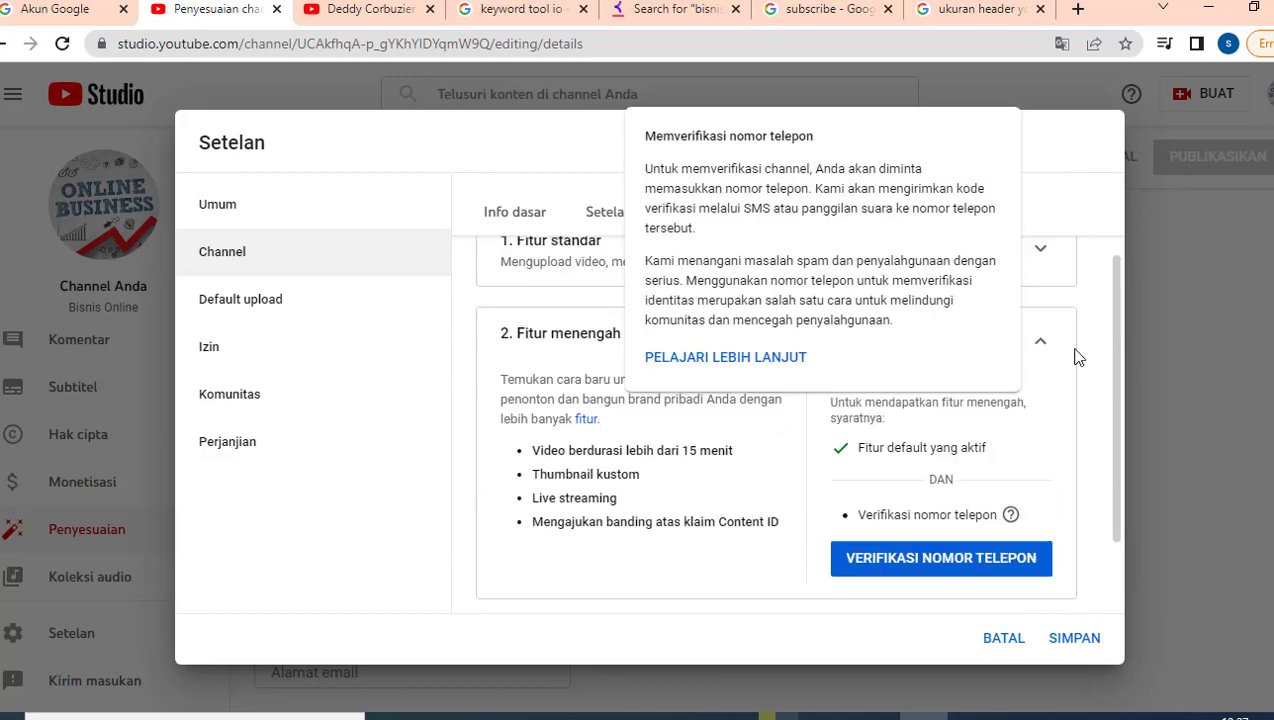
left_click(1010, 343)
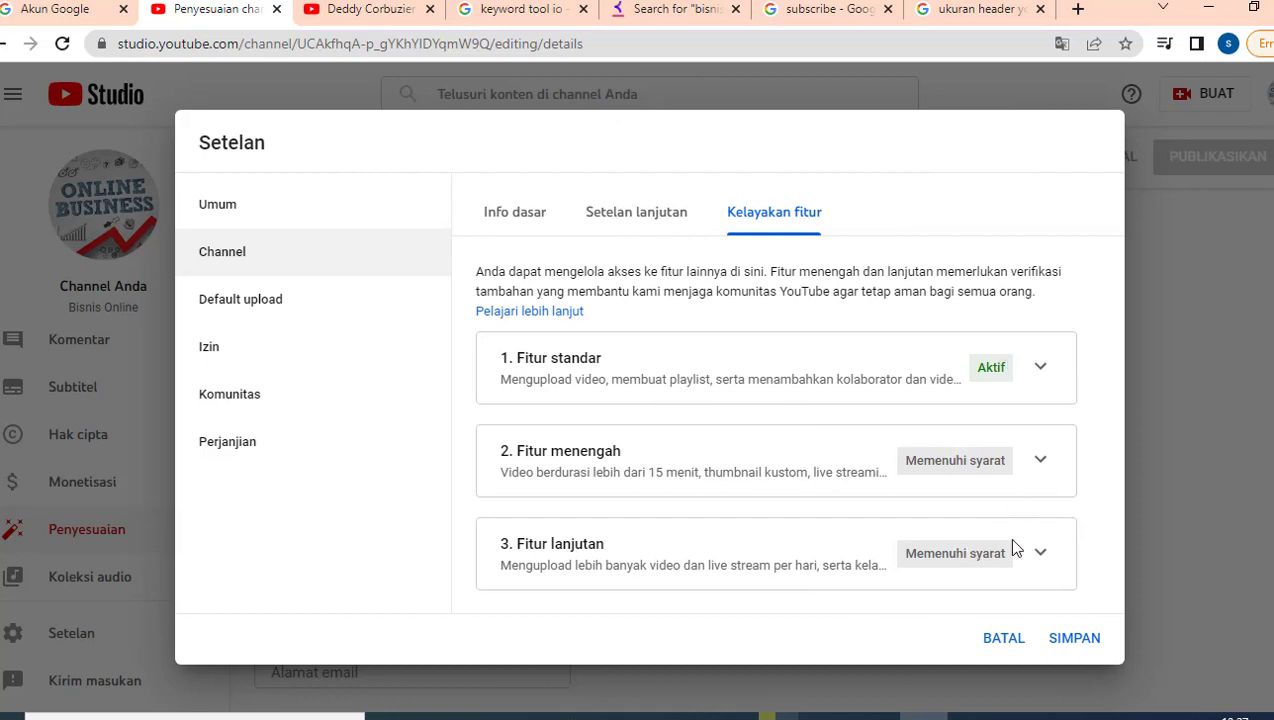
Step: Review and collapse the Fitur lanjutan details, then go to the Default upload description
left_click(1040, 556)
scroll(1020, 465, "down", 2)
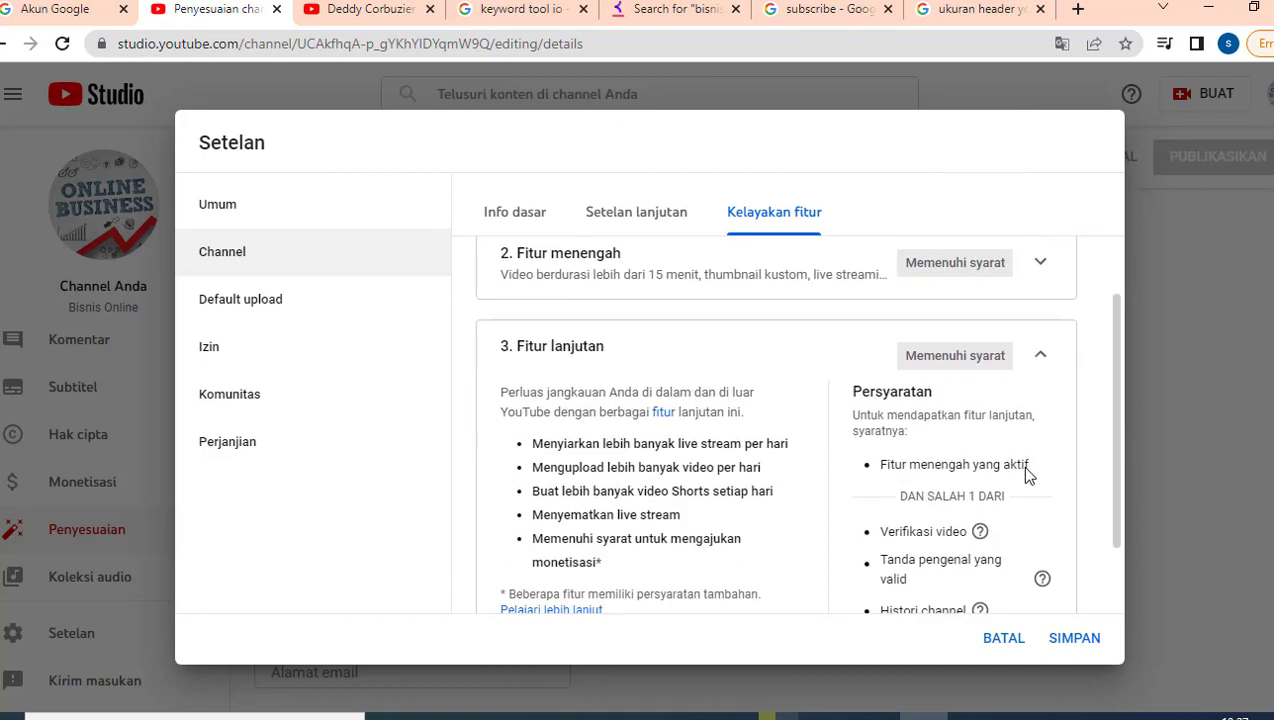
scroll(1027, 468, "down", 1)
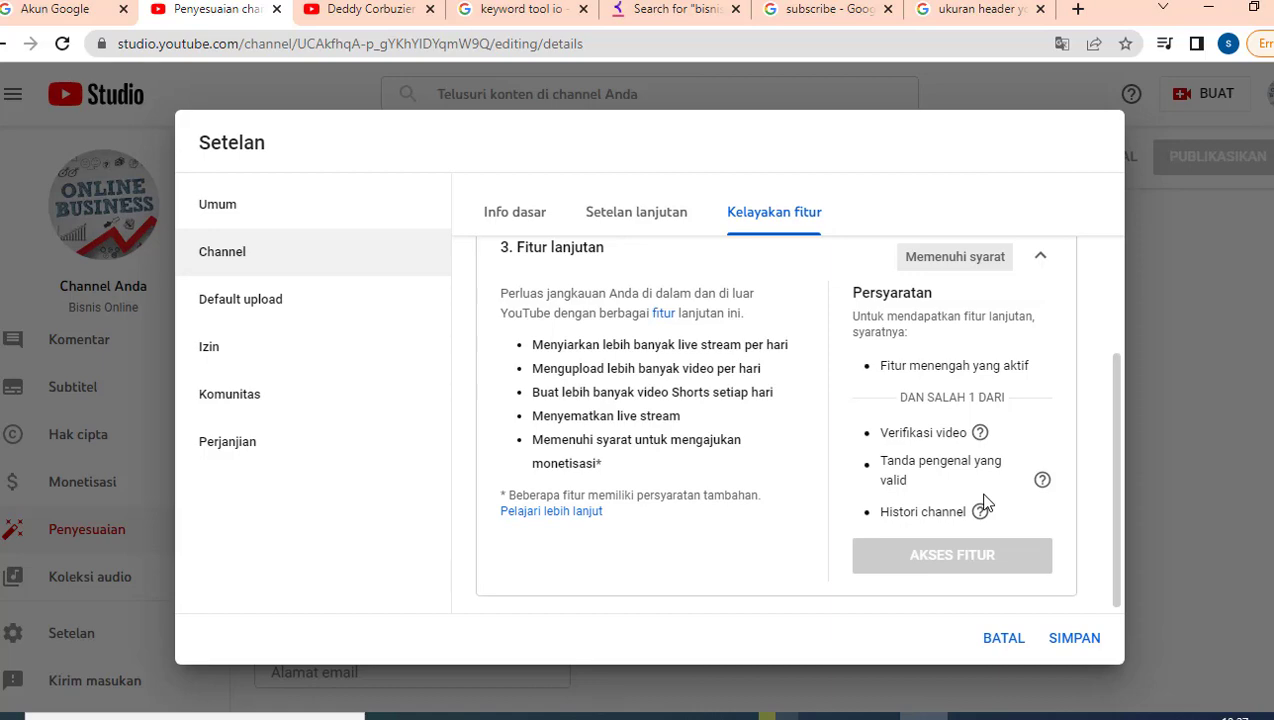
scroll(985, 503, "up", 2)
left_click(1041, 455)
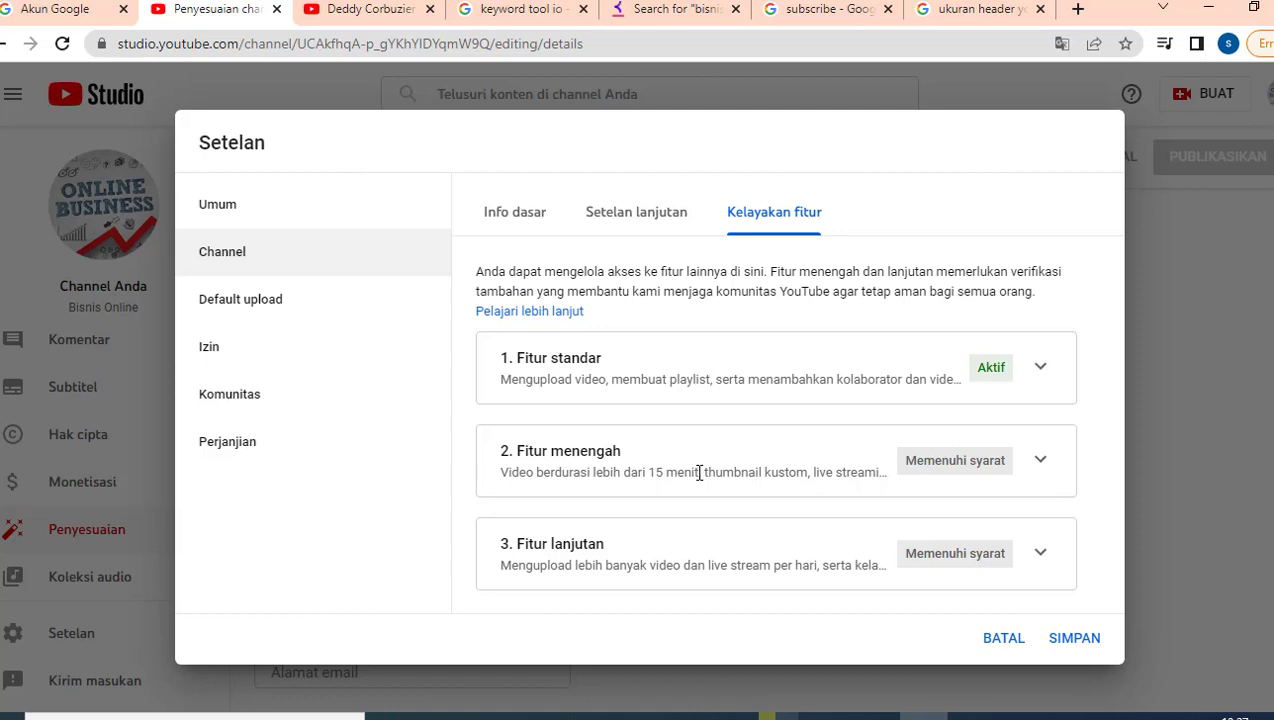
left_click(308, 311)
left_click(595, 434)
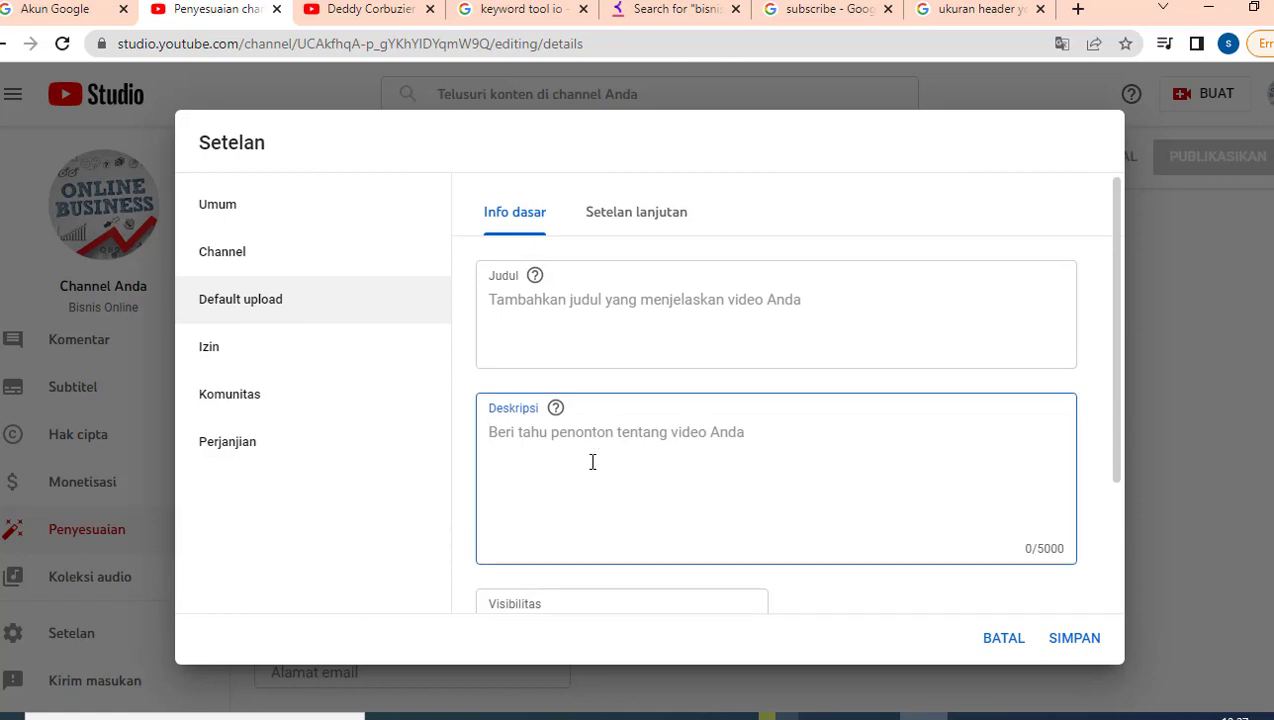
Step: Type the opening reminder 'Jangan lupa like, share dan subscribe channel ini…' in the description
scroll(592, 435, "down", 2)
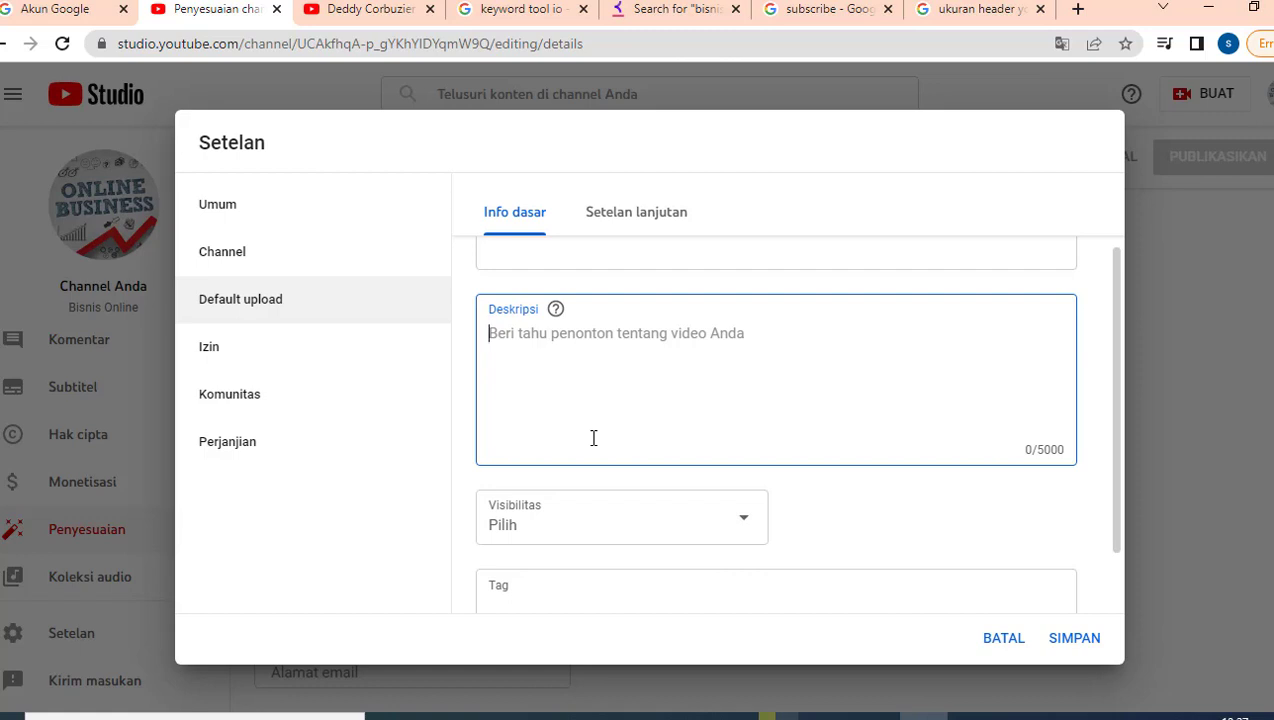
type("Jangna")
key("BackSpace")
key("BackSpace")
key("BackSpace")
type("an lup")
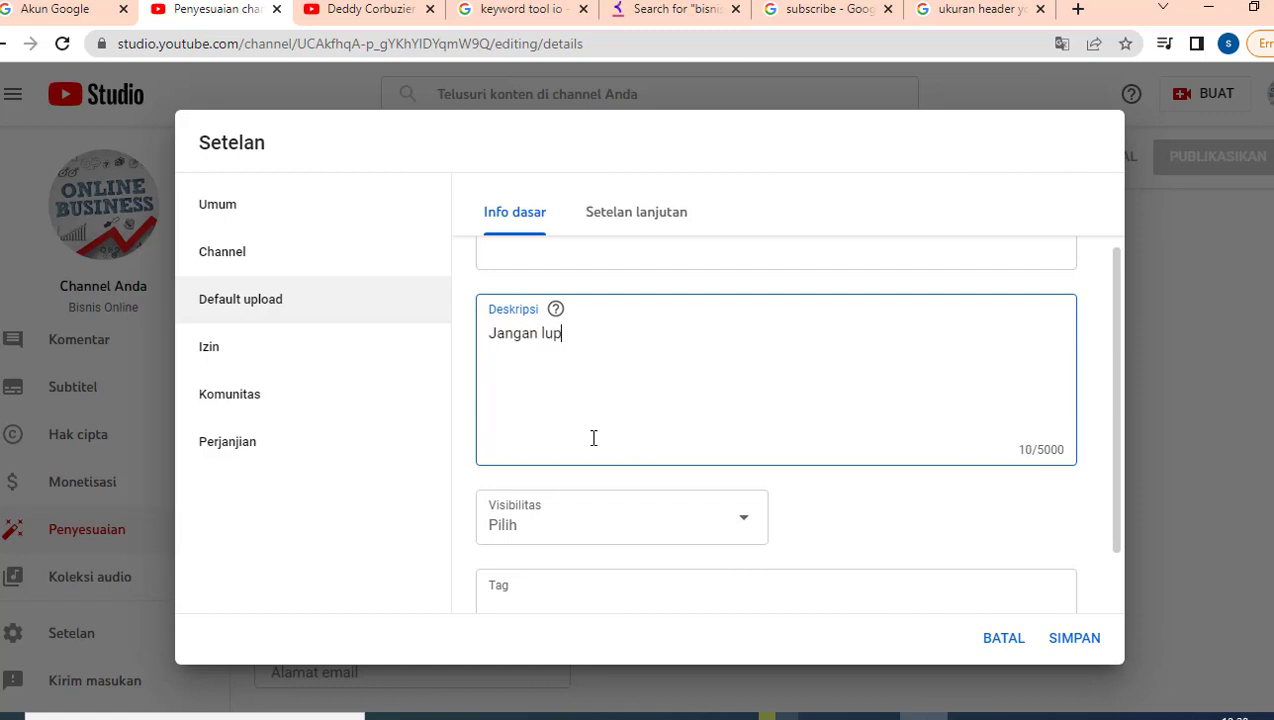
type("a like, share dan subsc")
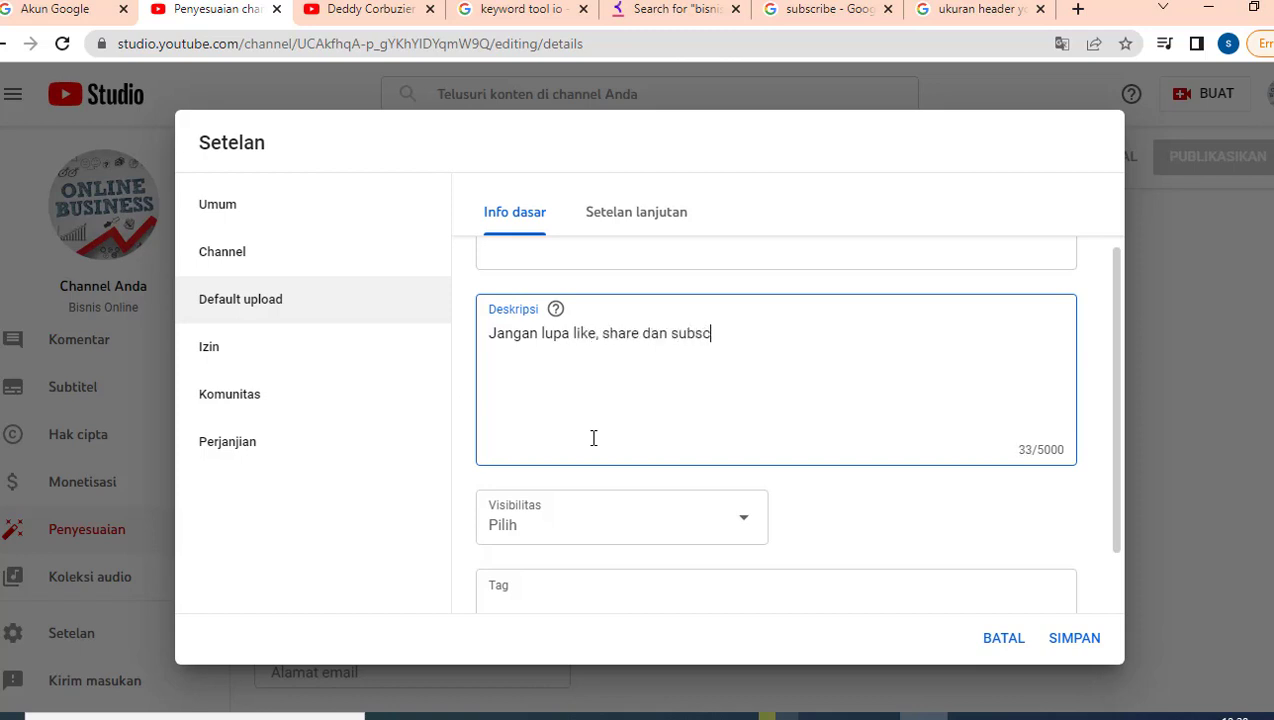
type("ribe channel")
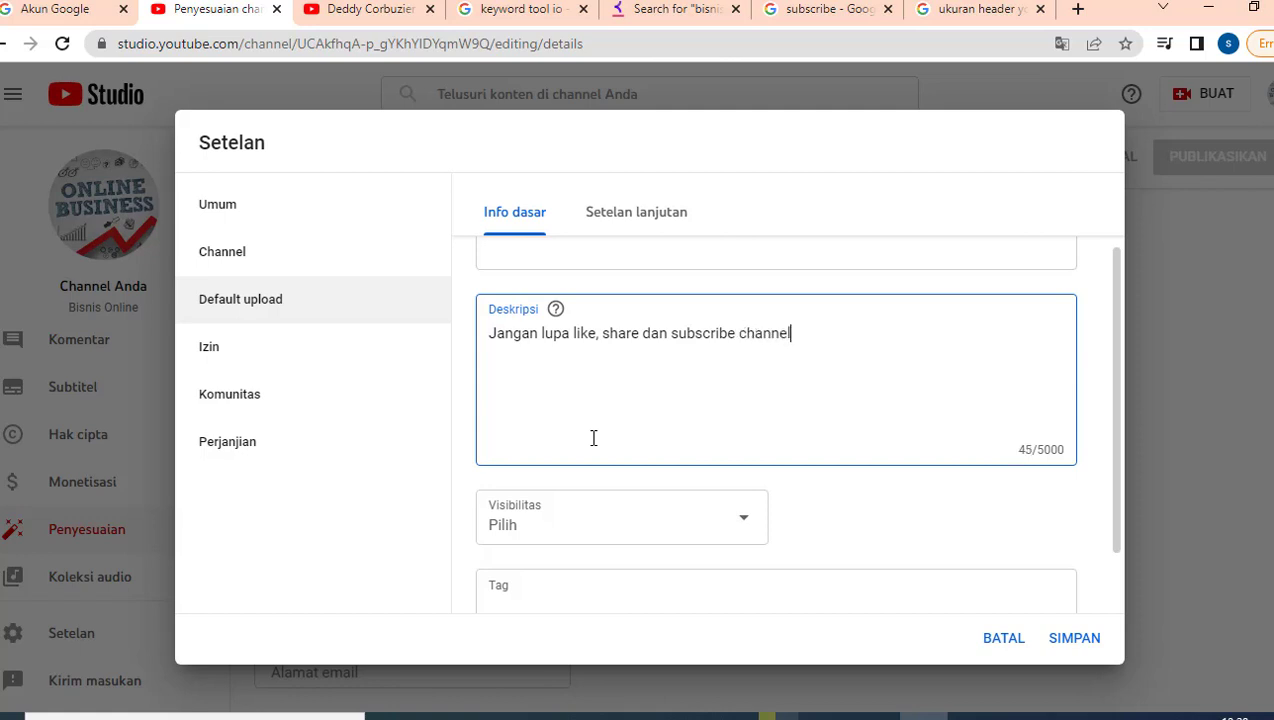
type(" ini agar member")
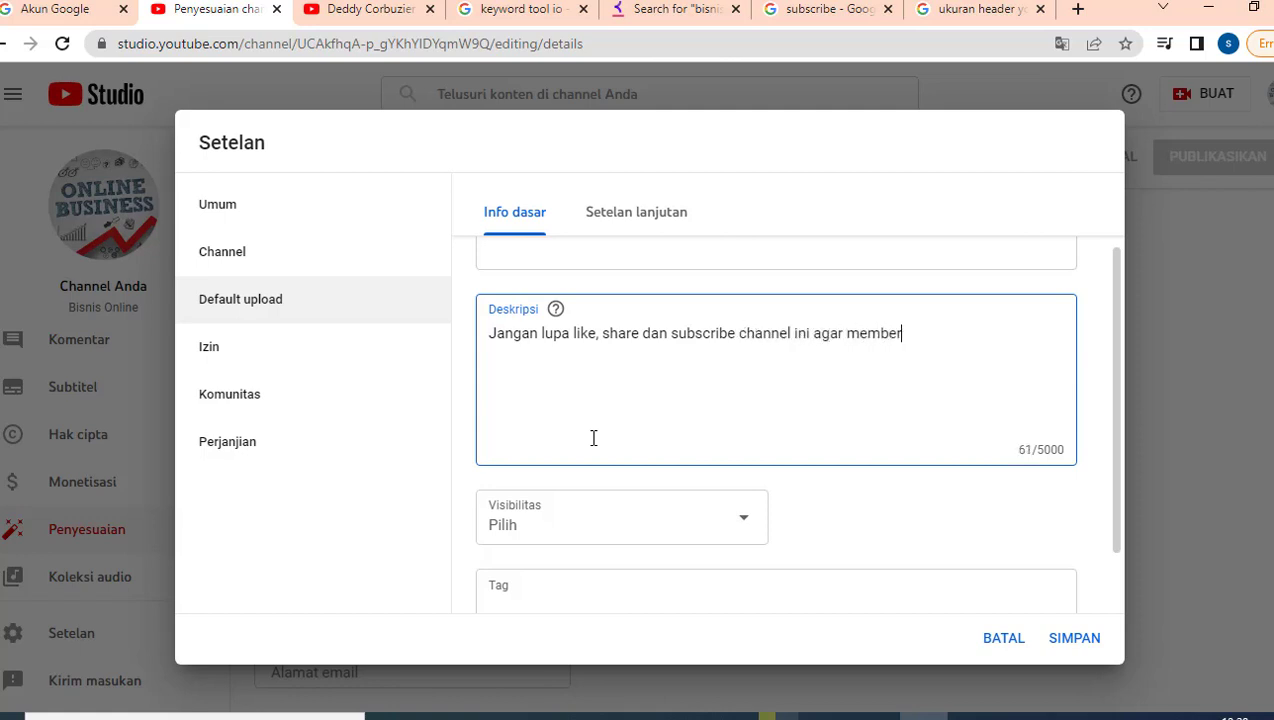
type("ikan manfaat u")
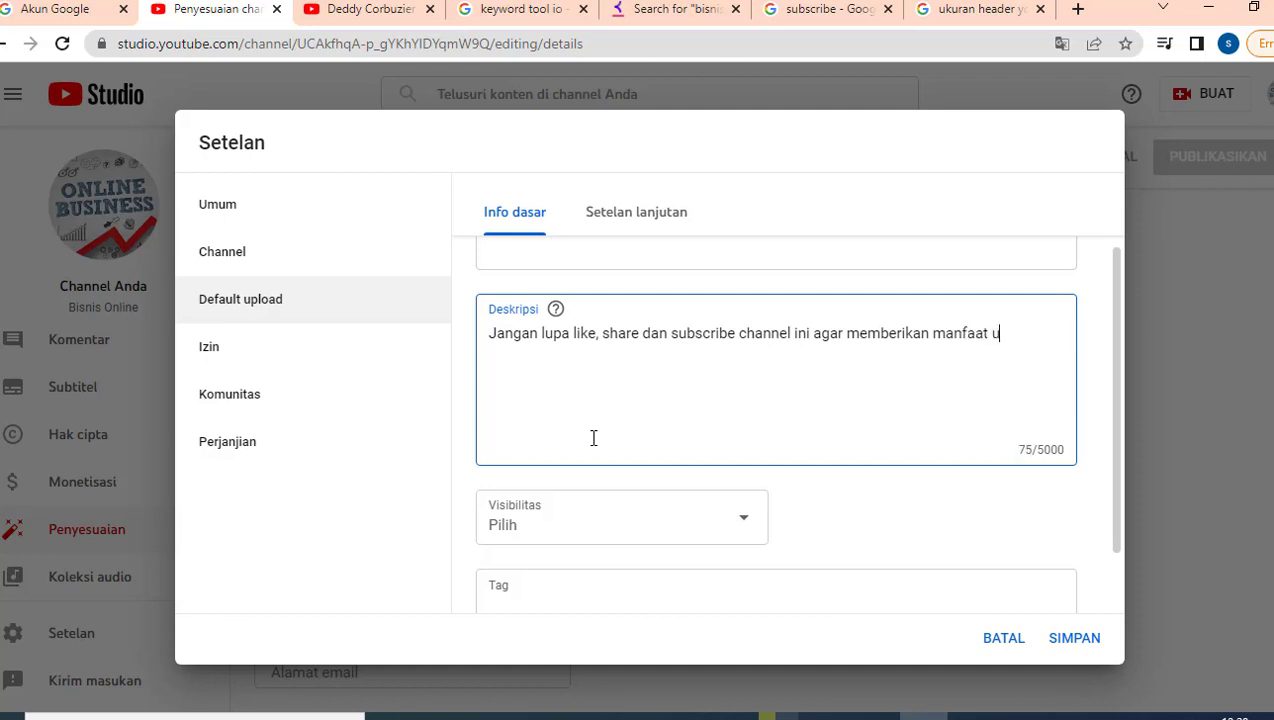
type("ntuk lebih banyak orang..")
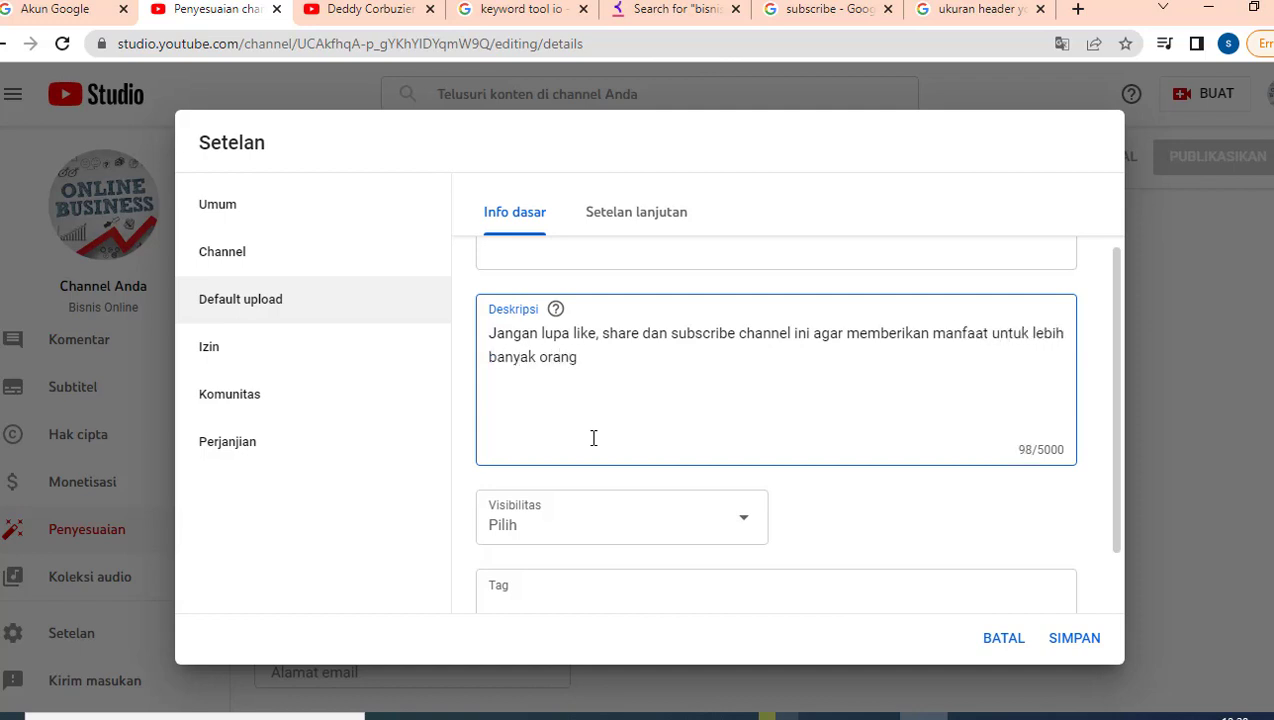
key("Return")
key("Return")
Step: Add a 'Media sosial:' heading with Facebook and Instagram placeholder lines
type("Media sosial:")
key("Return")
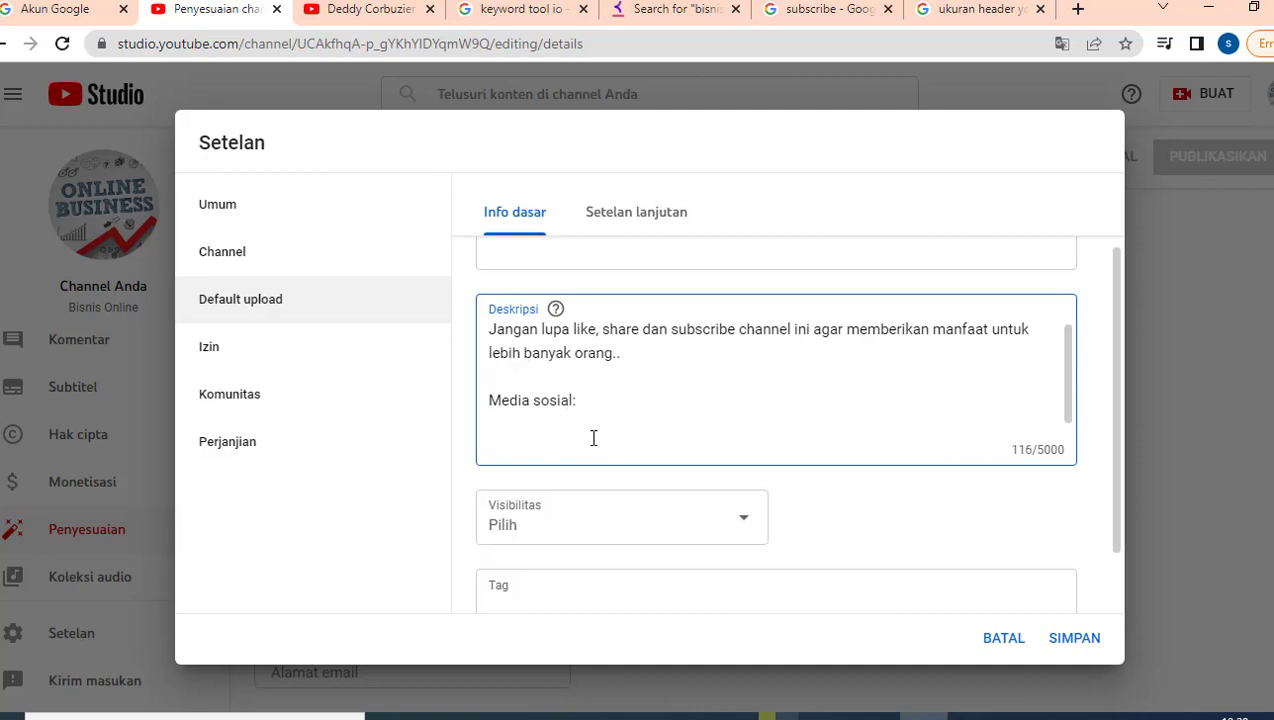
type("Facebook: ............")
key("Return")
type("Ins")
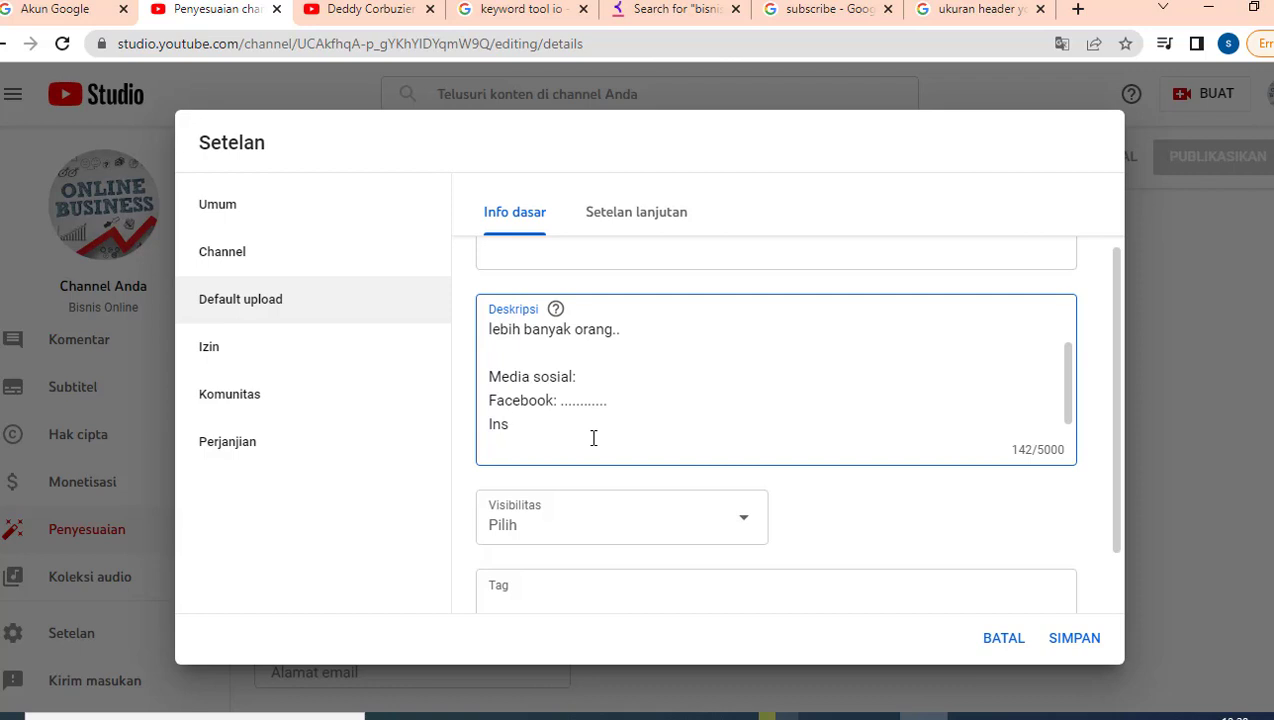
type("tagram : ........")
Step: Add Twitter and Tiktok placeholder lines and close with 'Terima kasih :)'
key("Return")
type("T")
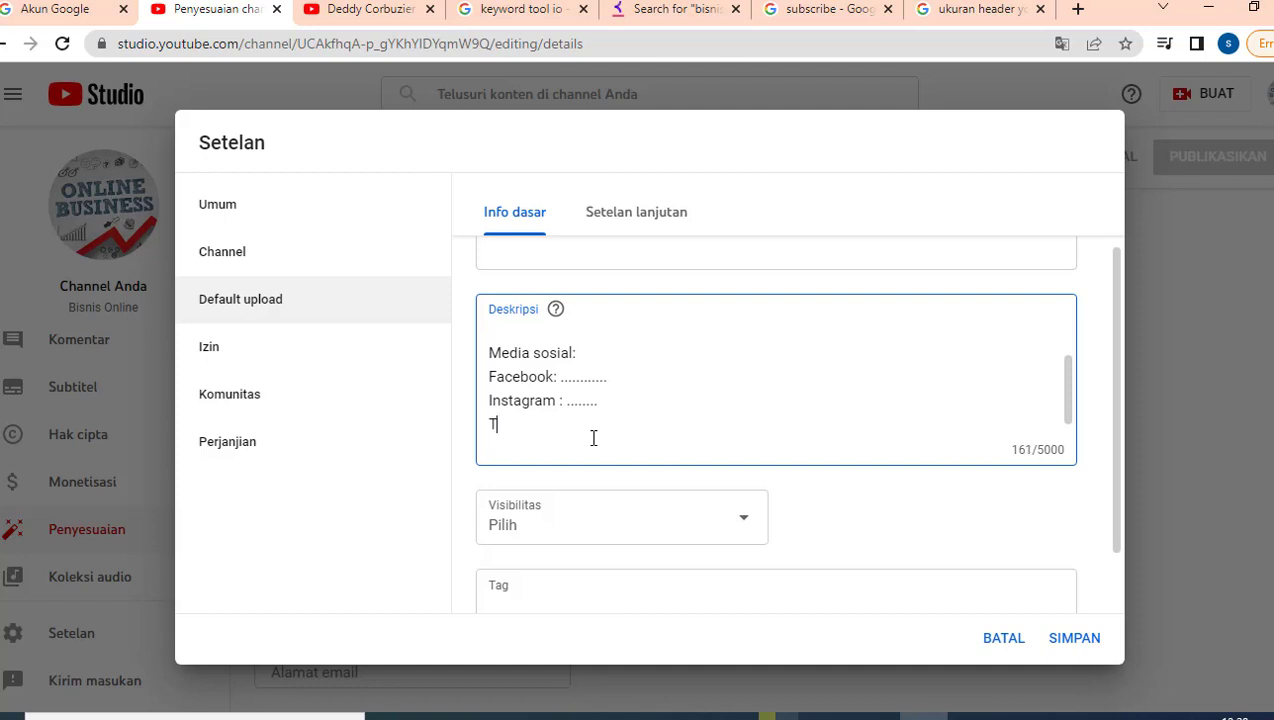
type("witter : ........")
key("Return")
type("Tiktok ")
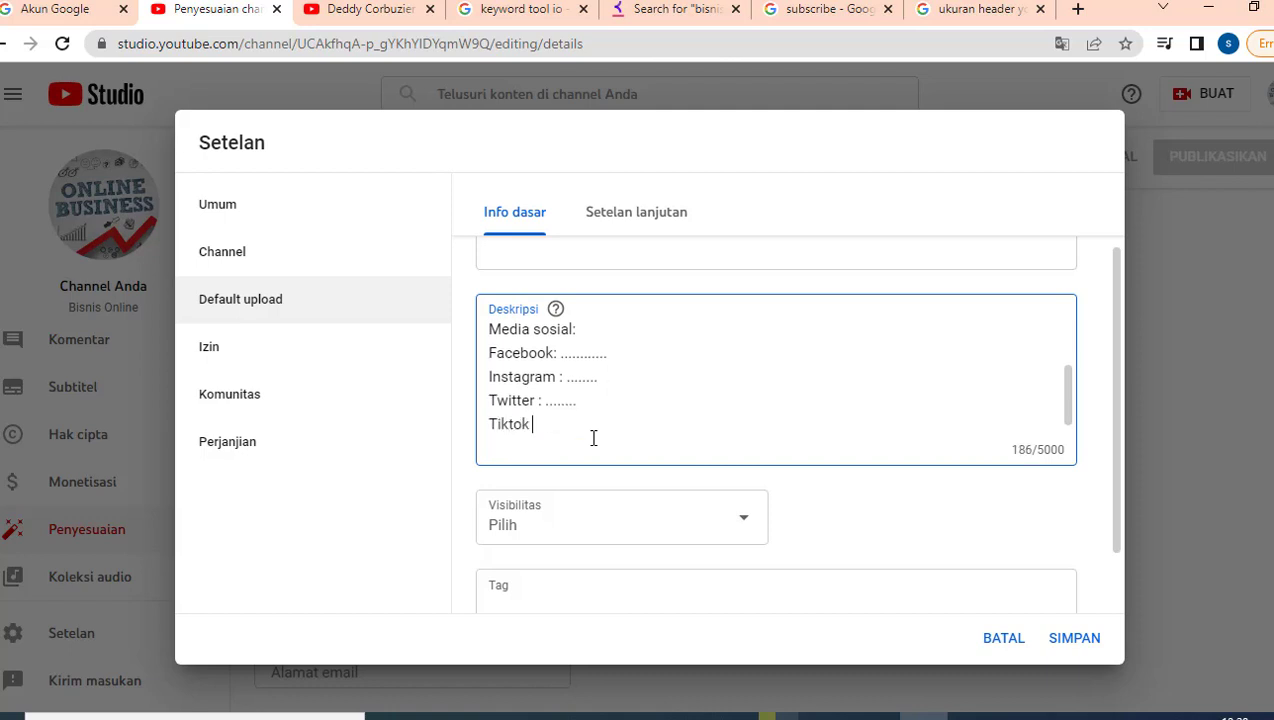
type(": .....")
key("Return")
key("Return")
type("Te")
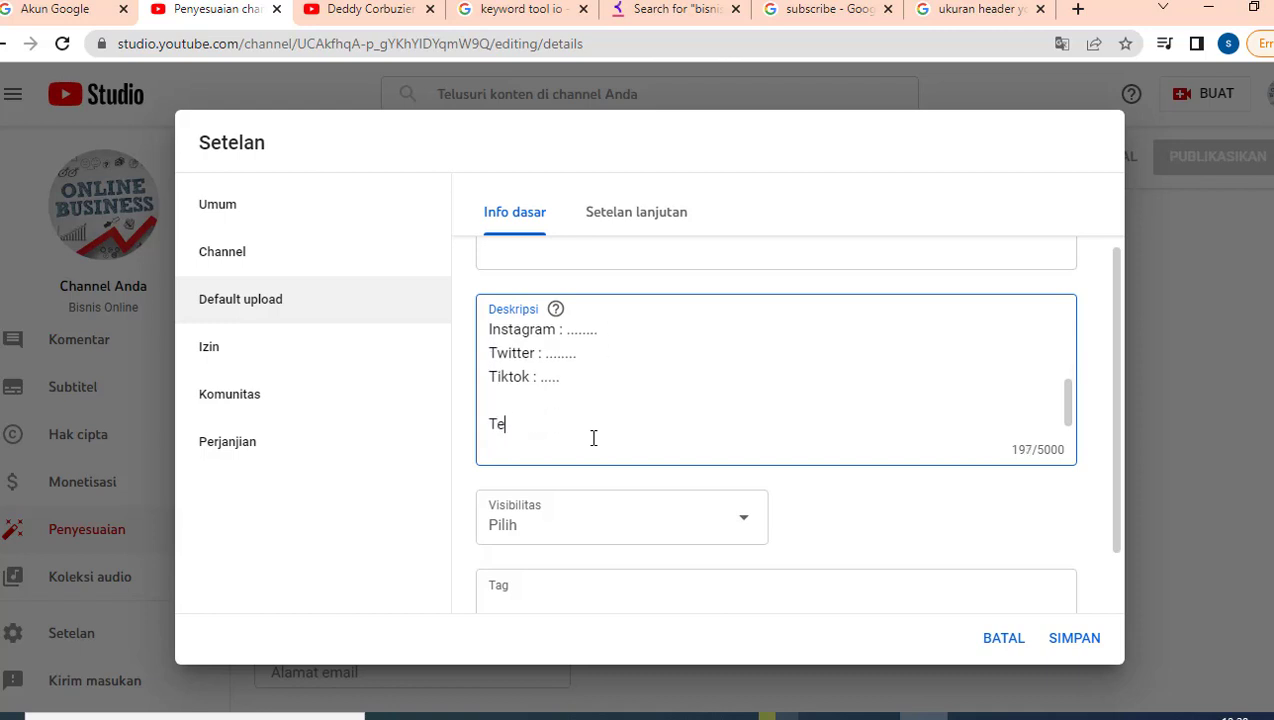
type("rima kasih :)")
scroll(619, 401, "up", 3)
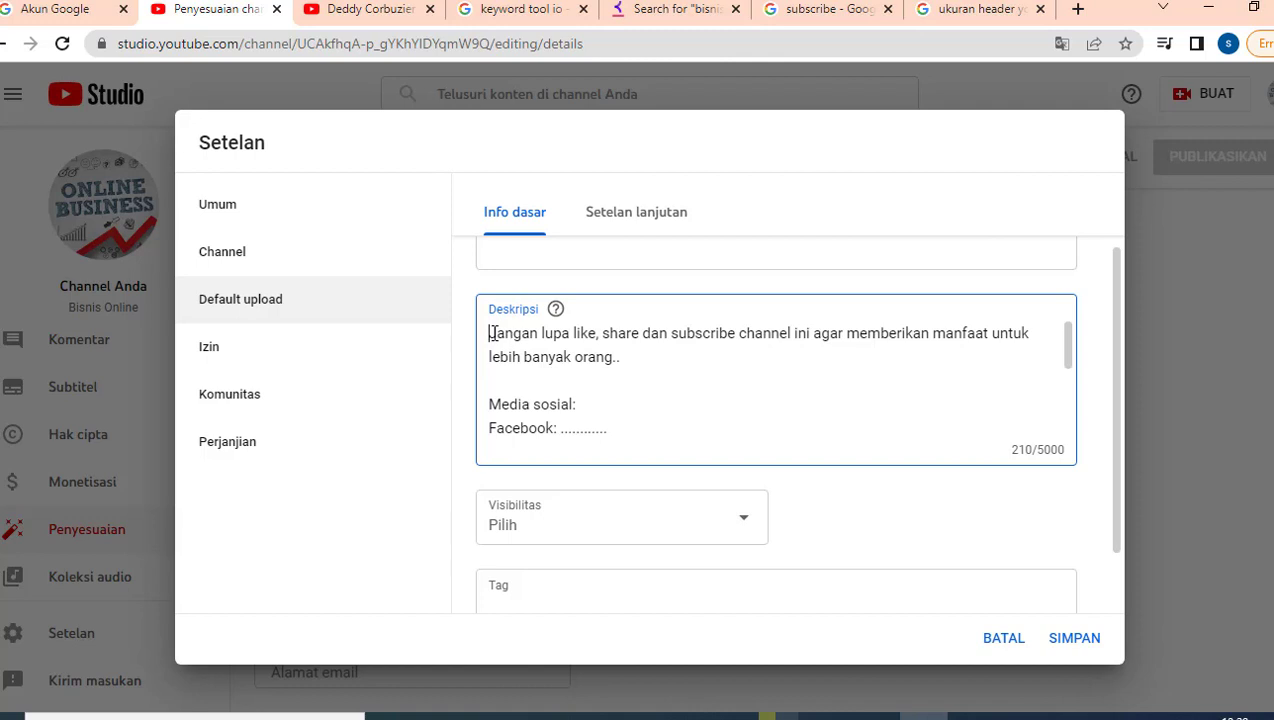
Step: Select the description's opening lines, then deselect them
left_click_drag(490, 333, 584, 408)
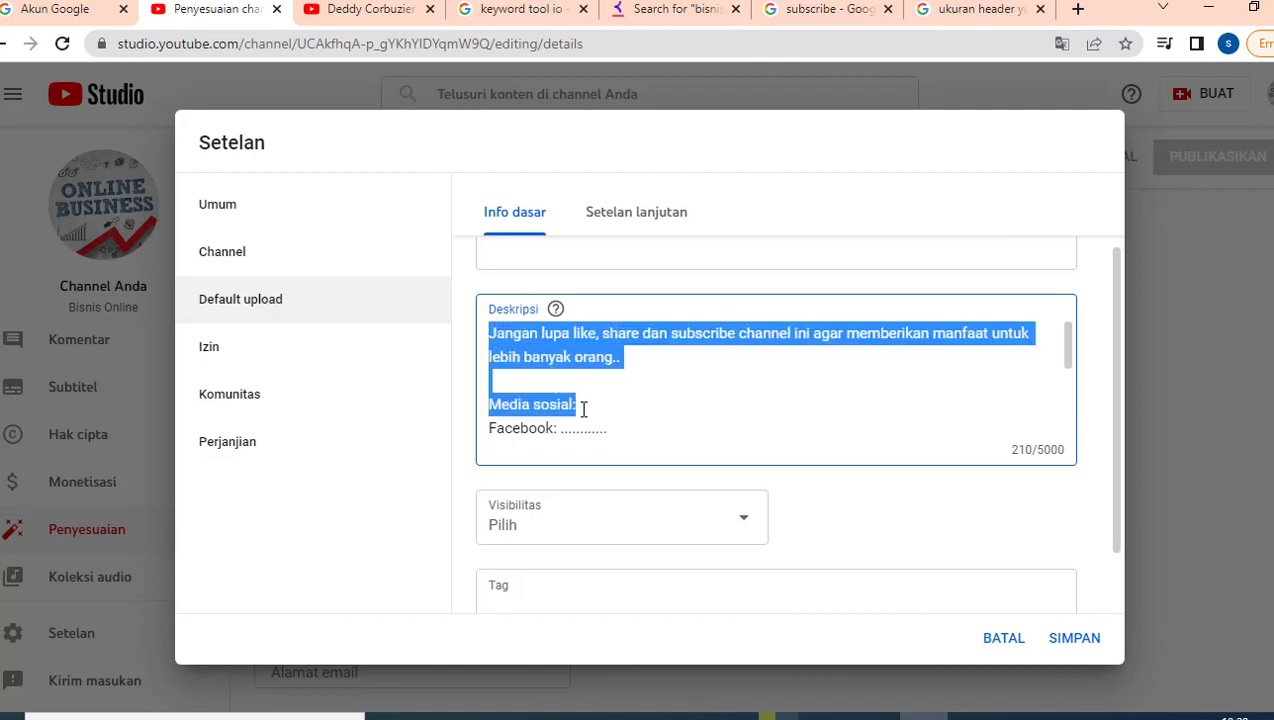
scroll(585, 410, "down", 2)
scroll(585, 410, "up", 2)
left_click(557, 371)
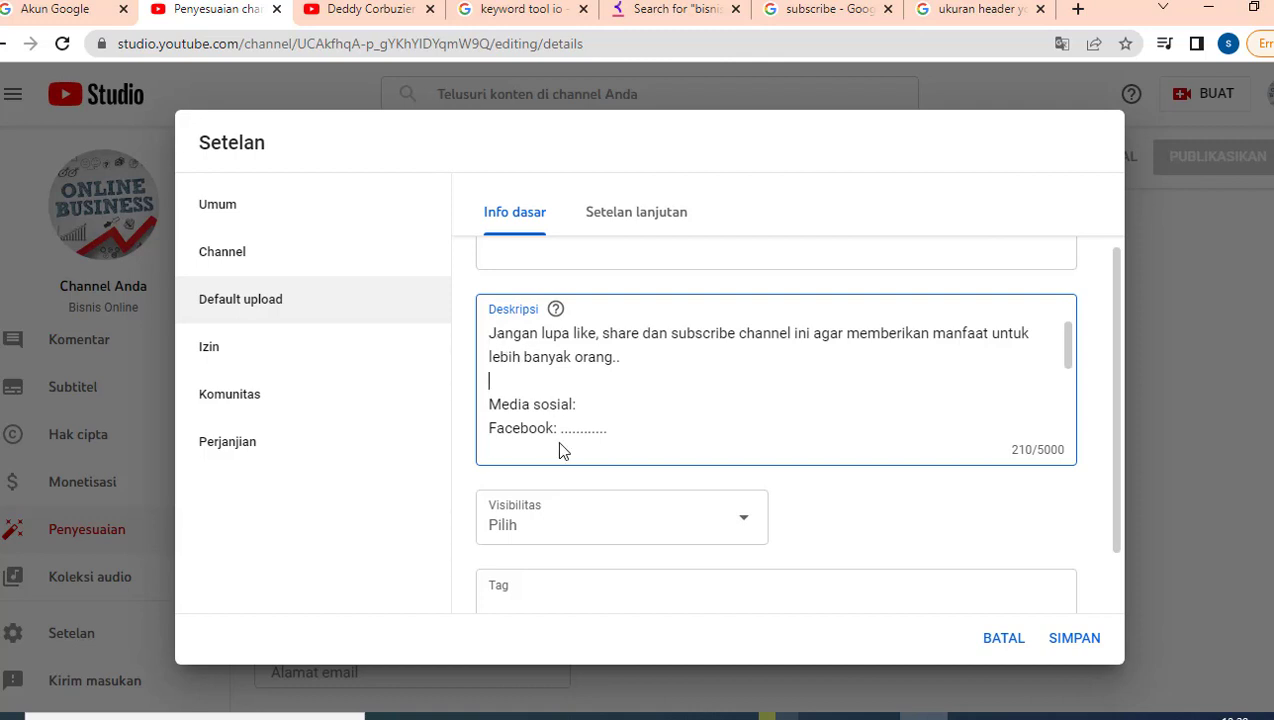
Step: Set the default visibility for new uploads to Publik
left_click(581, 518)
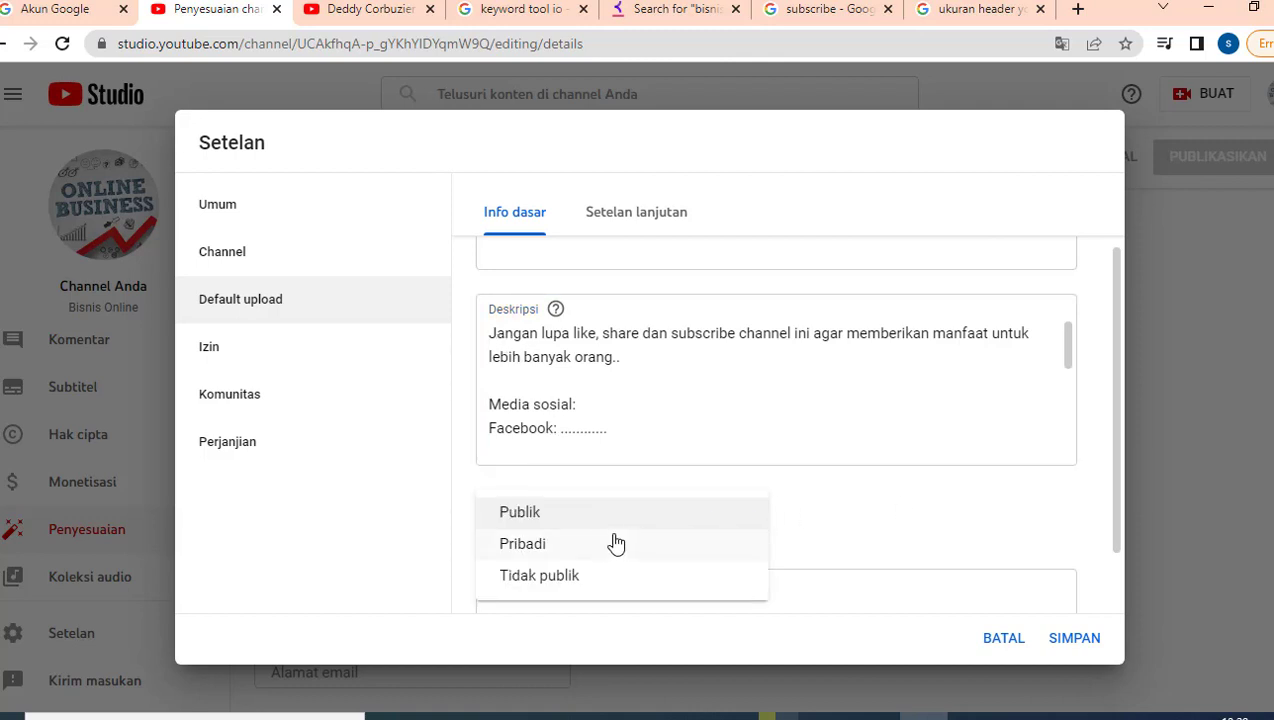
left_click(560, 517)
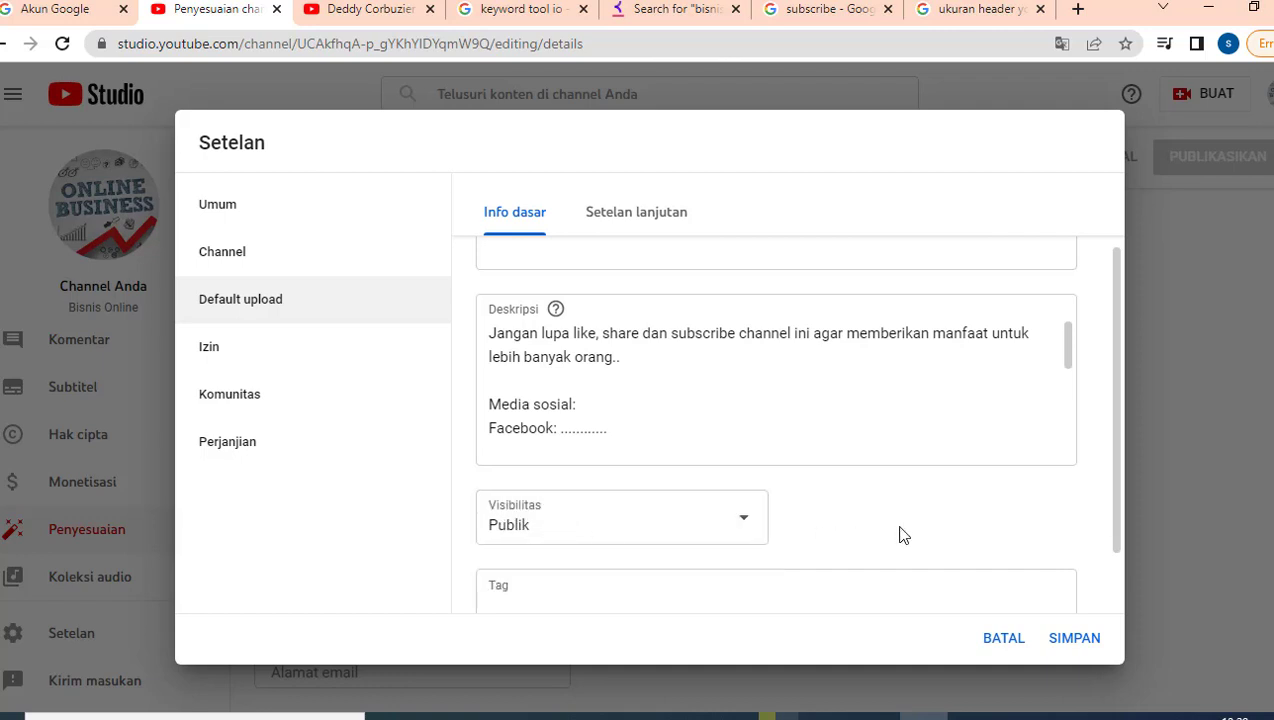
scroll(901, 532, "down", 1)
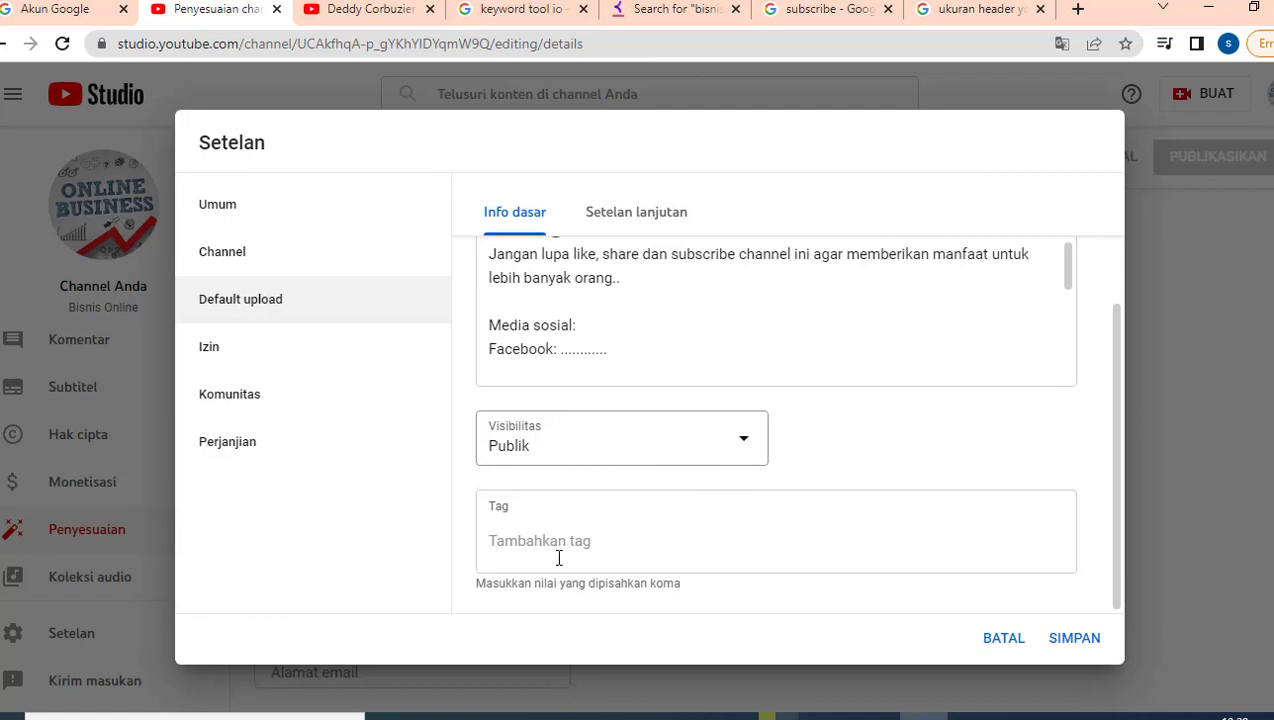
left_click(580, 533)
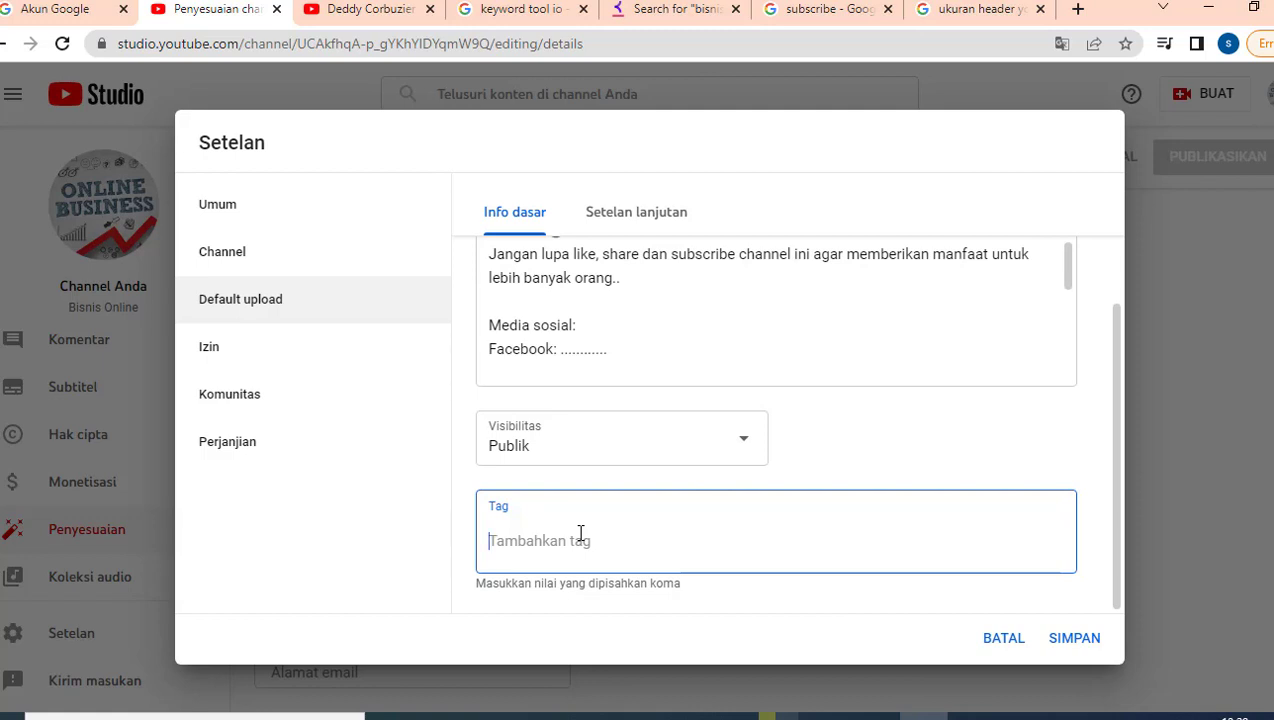
left_click(610, 225)
Step: Browse the Izin and Komunitas default comment settings, ending on the Perjanjian page
scroll(631, 345, "up", 3)
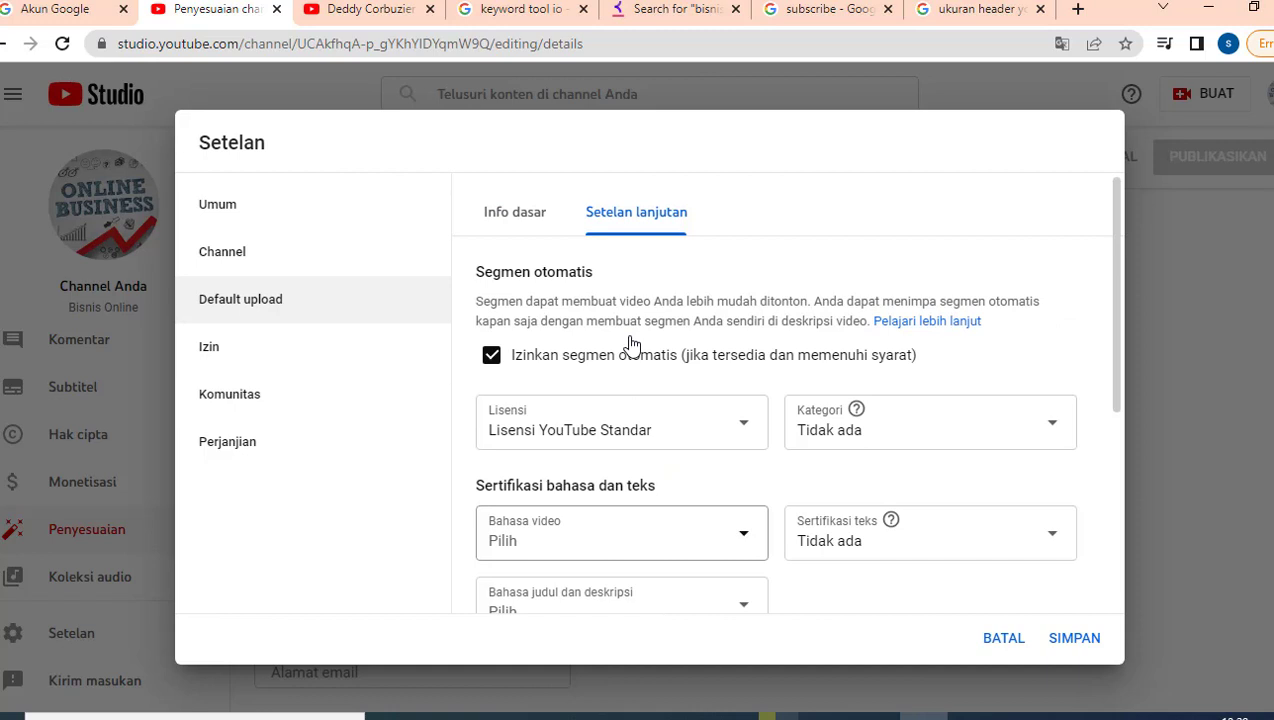
scroll(711, 466, "down", 3)
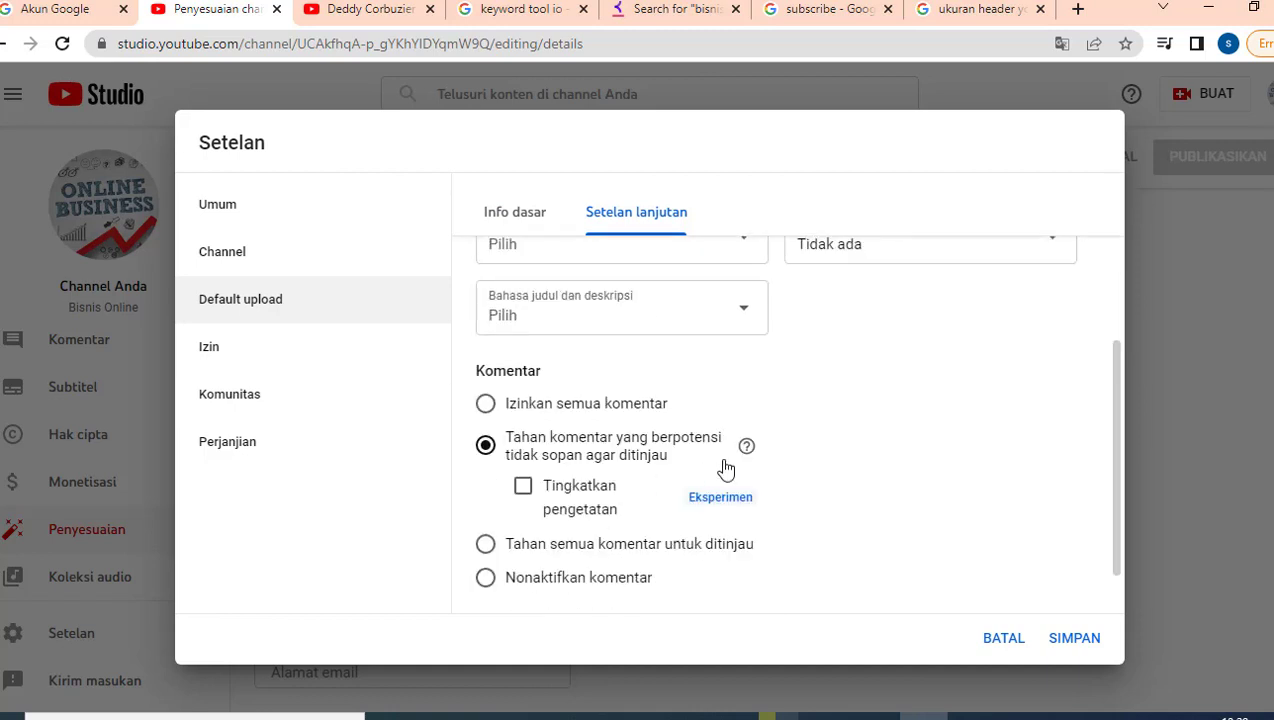
left_click(222, 352)
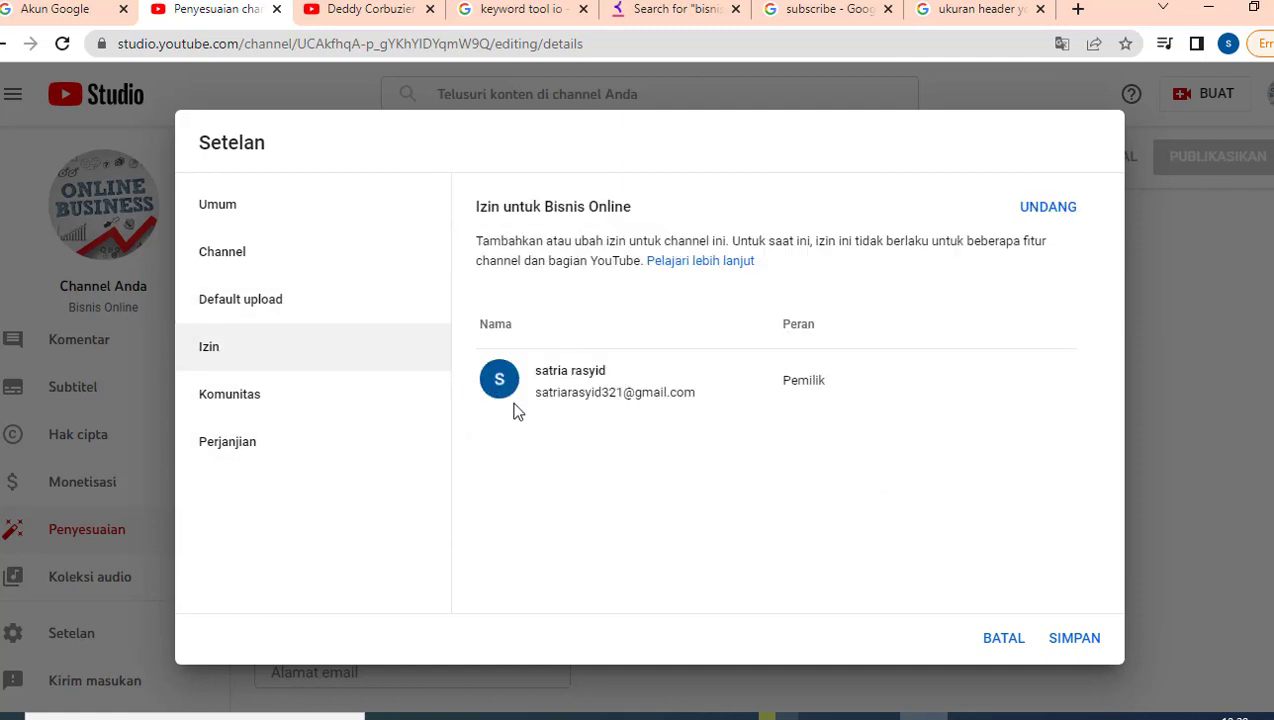
left_click(265, 405)
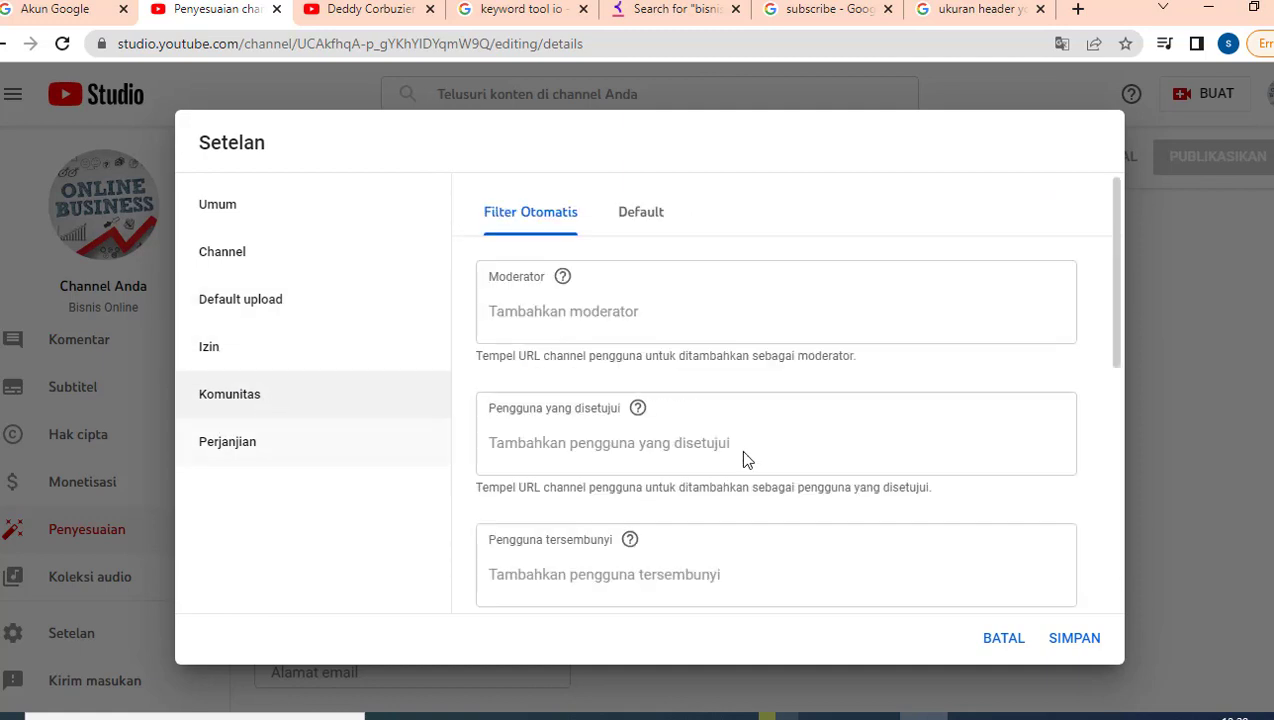
scroll(740, 454, "down", 5)
scroll(745, 460, "up", 1)
left_click(640, 213)
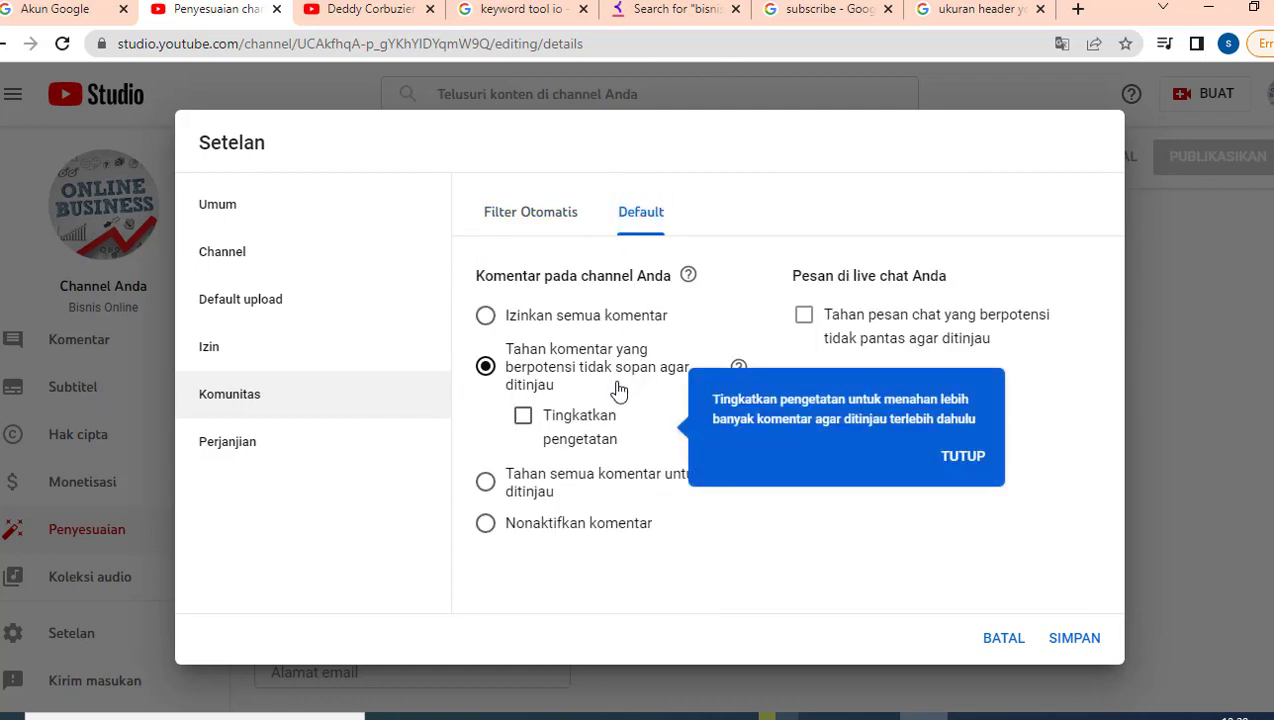
left_click(222, 448)
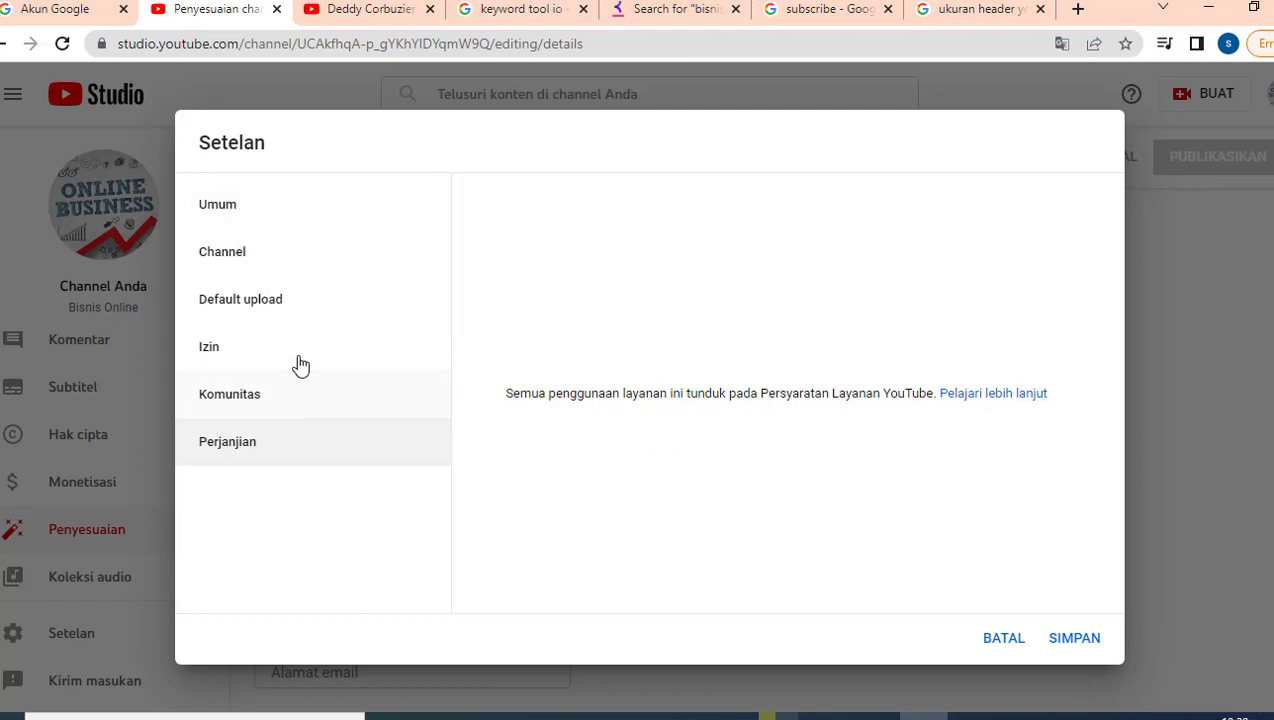
Step: Check the Umum settings, then the channel's country, keywords and made-for-kids setting
left_click(226, 218)
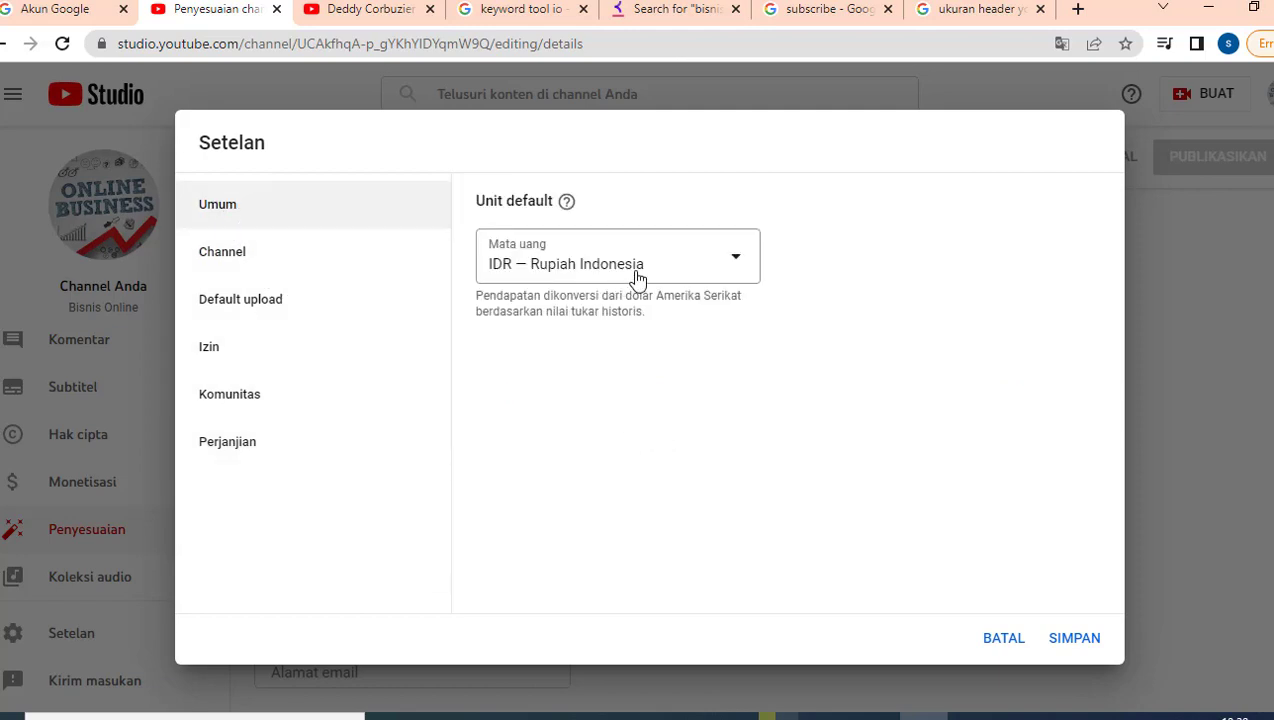
left_click(280, 262)
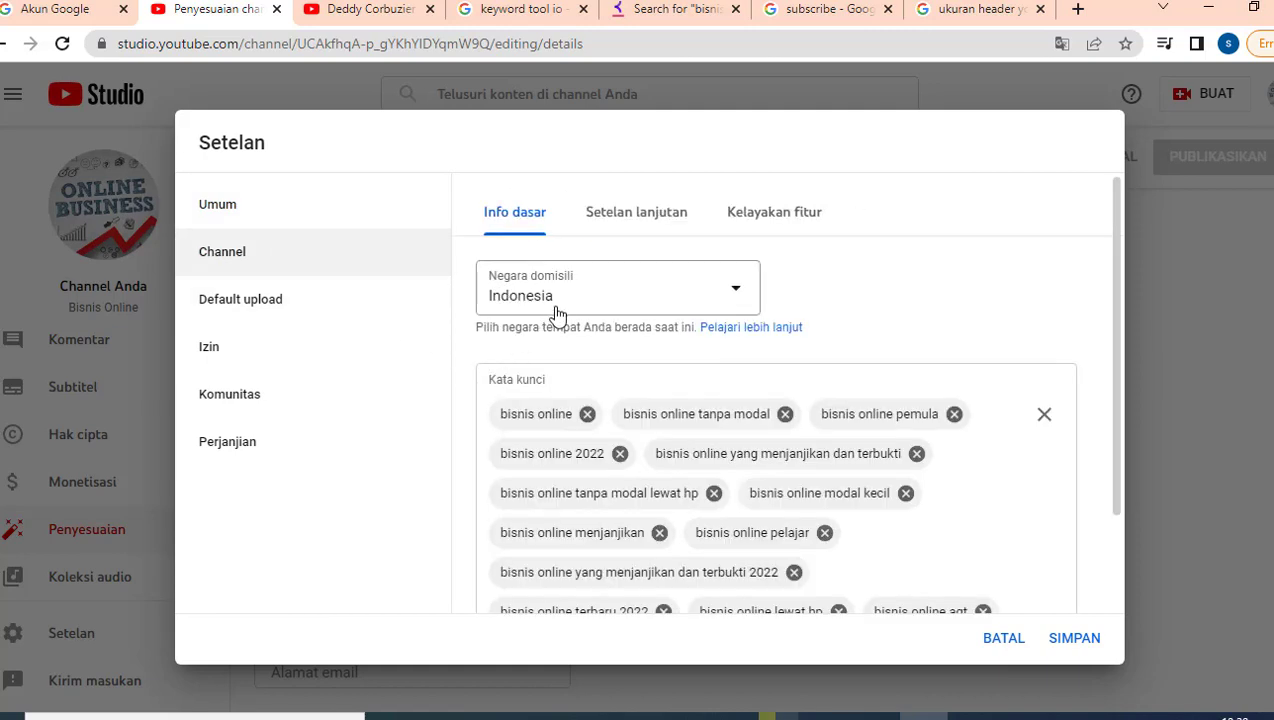
scroll(617, 449, "down", 2)
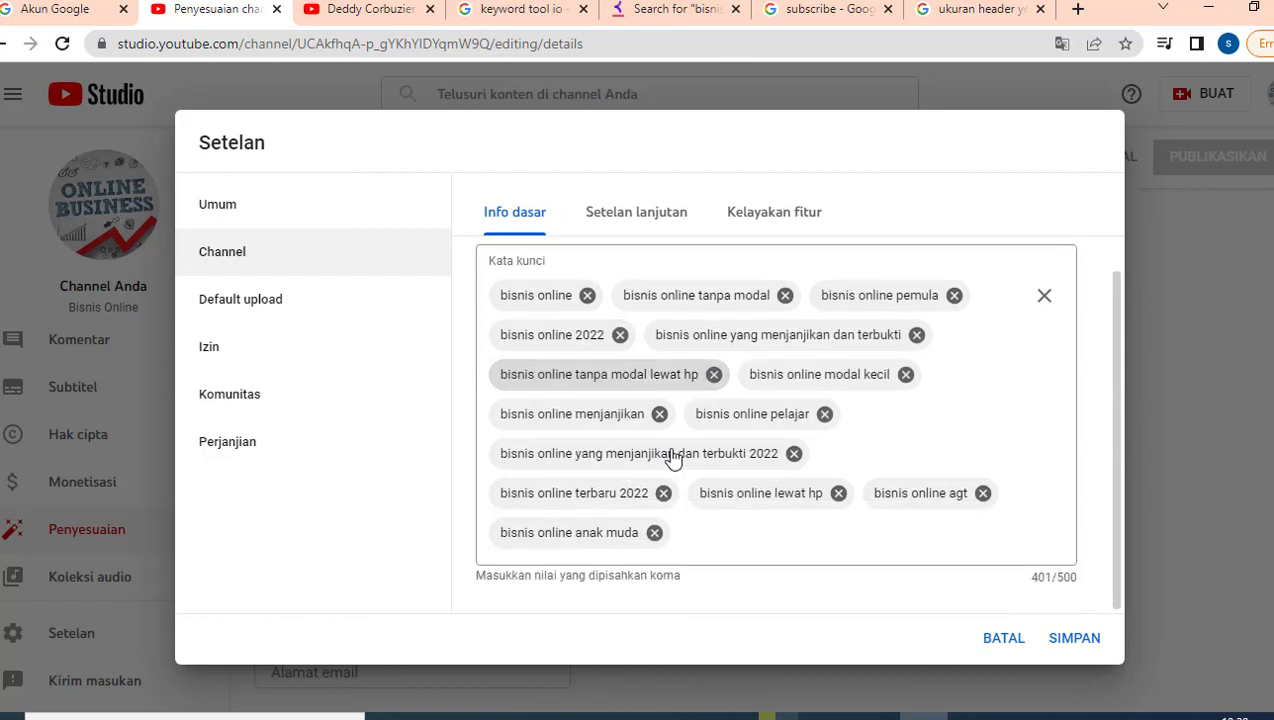
left_click(637, 217)
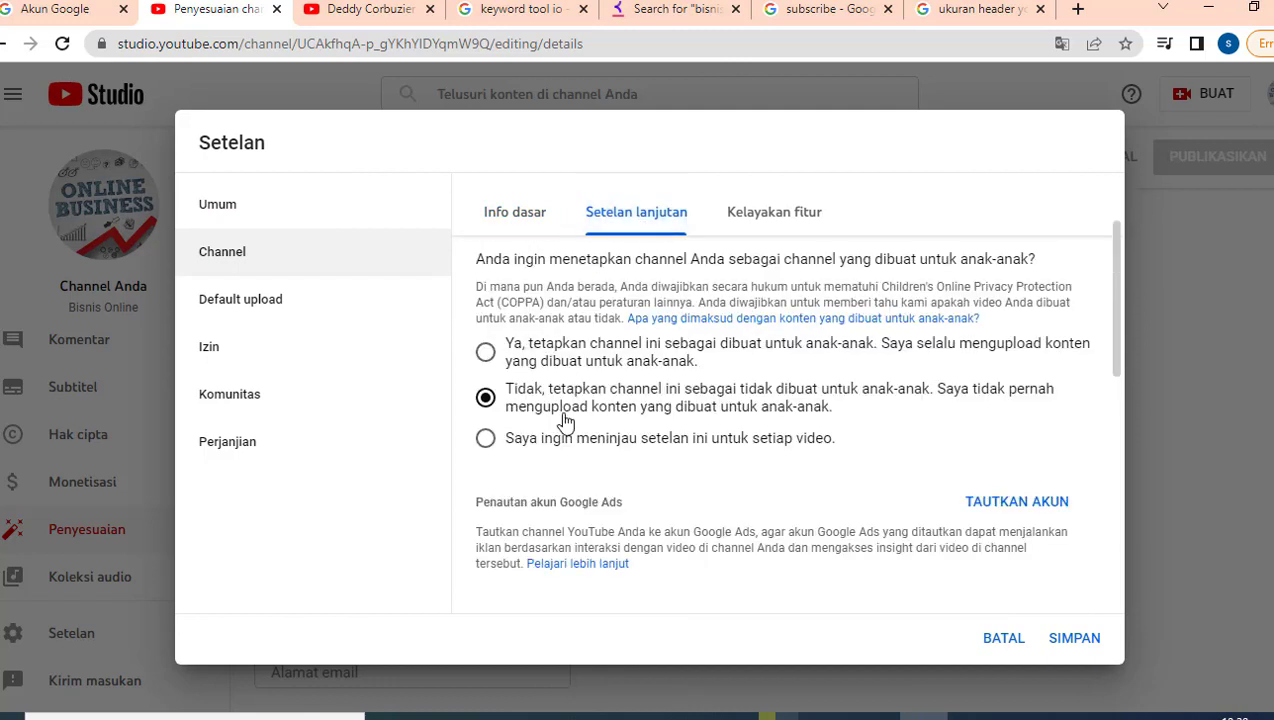
Step: Expand the intermediate and advanced feature eligibility details, then return to Default upload
left_click(782, 222)
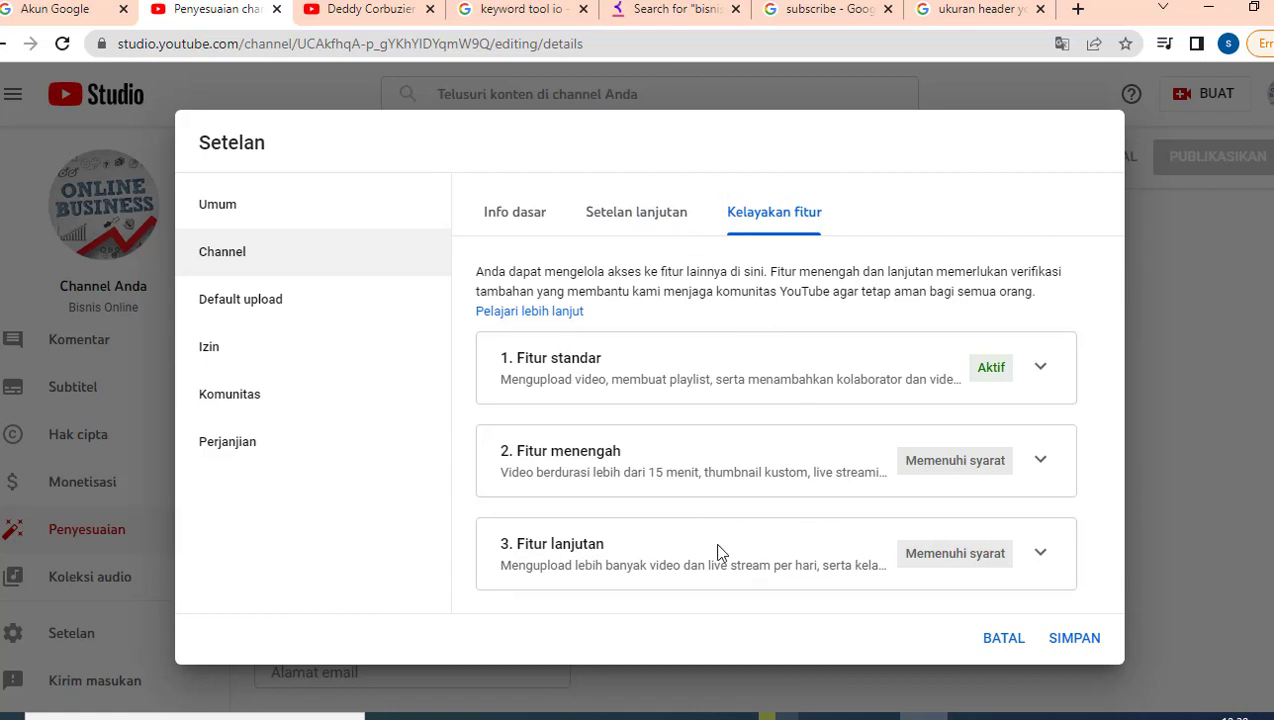
left_click(1035, 463)
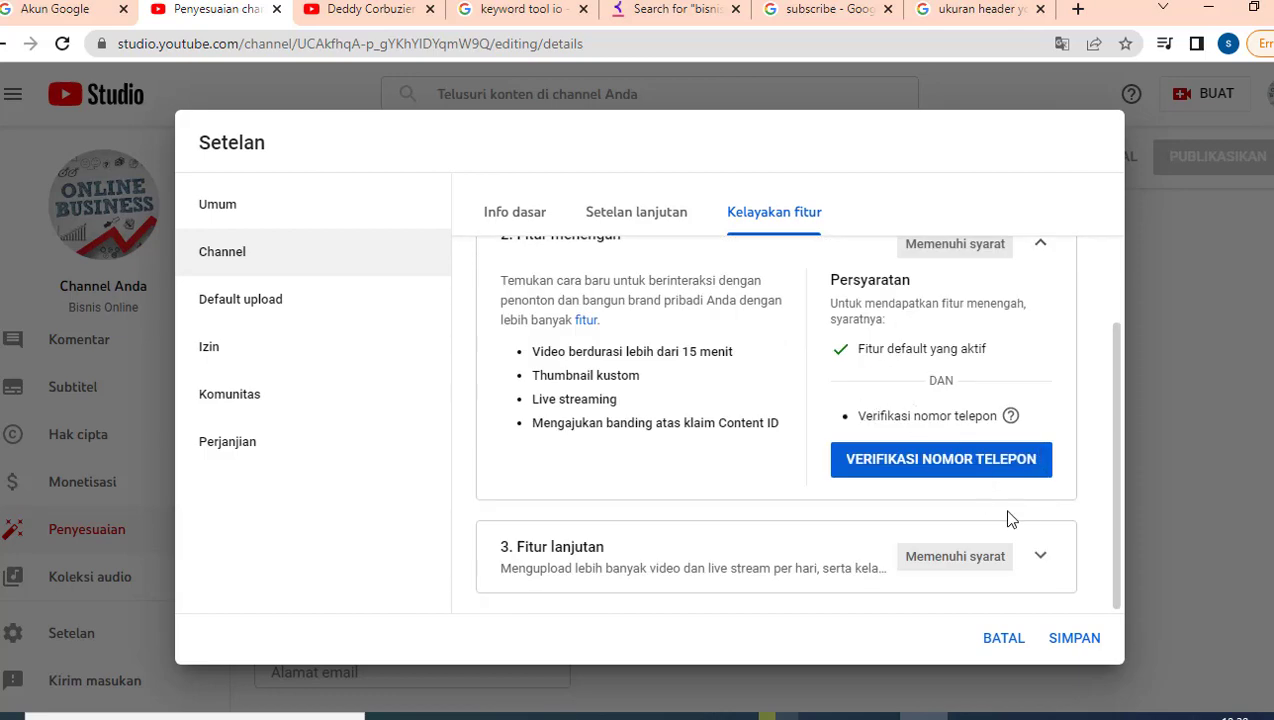
left_click(1040, 558)
scroll(885, 441, "down", 3)
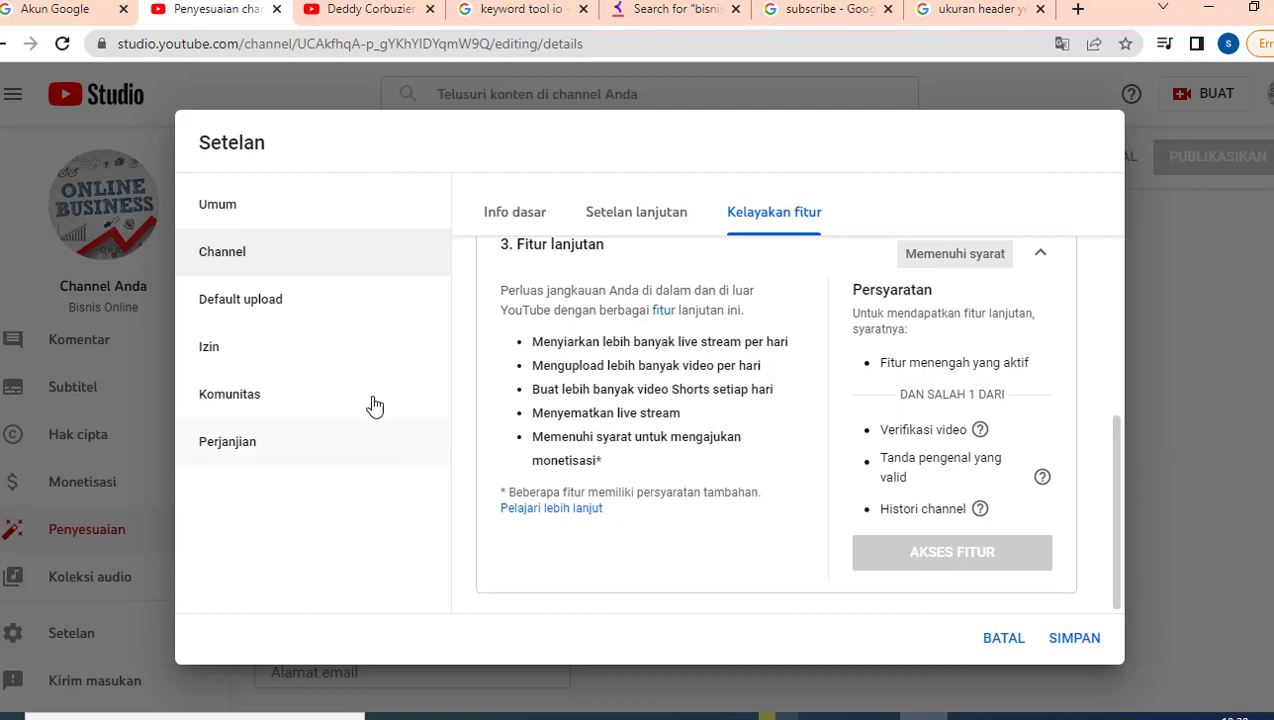
left_click(257, 314)
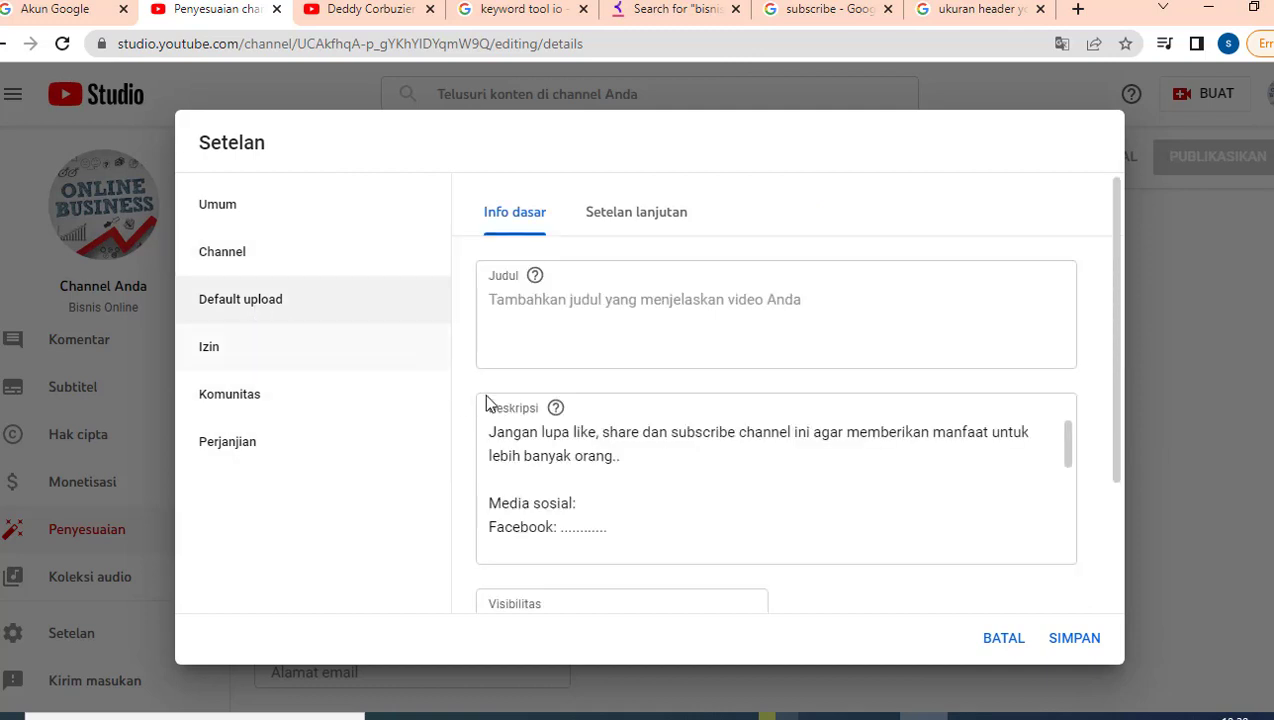
Step: Scroll through the default description to confirm its closing lines and Publik visibility
left_click(587, 462)
scroll(588, 460, "down", 2)
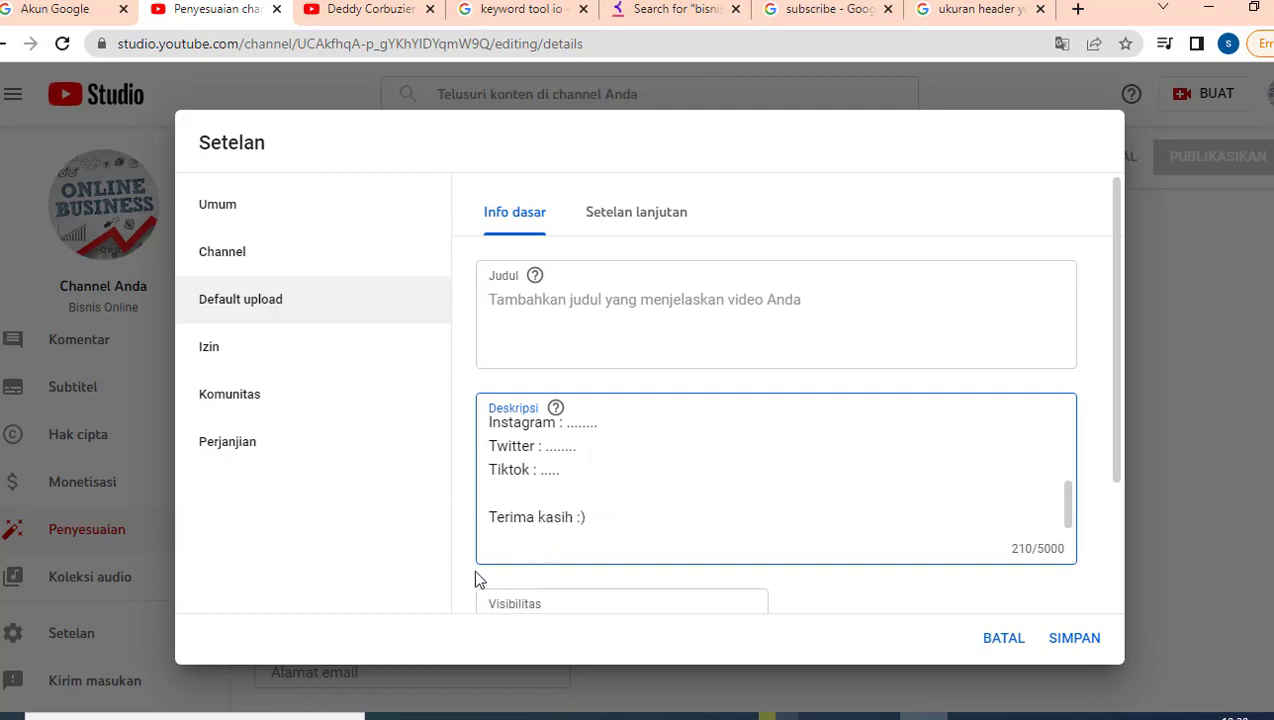
scroll(476, 578, "down", 1)
scroll(543, 540, "down", 1)
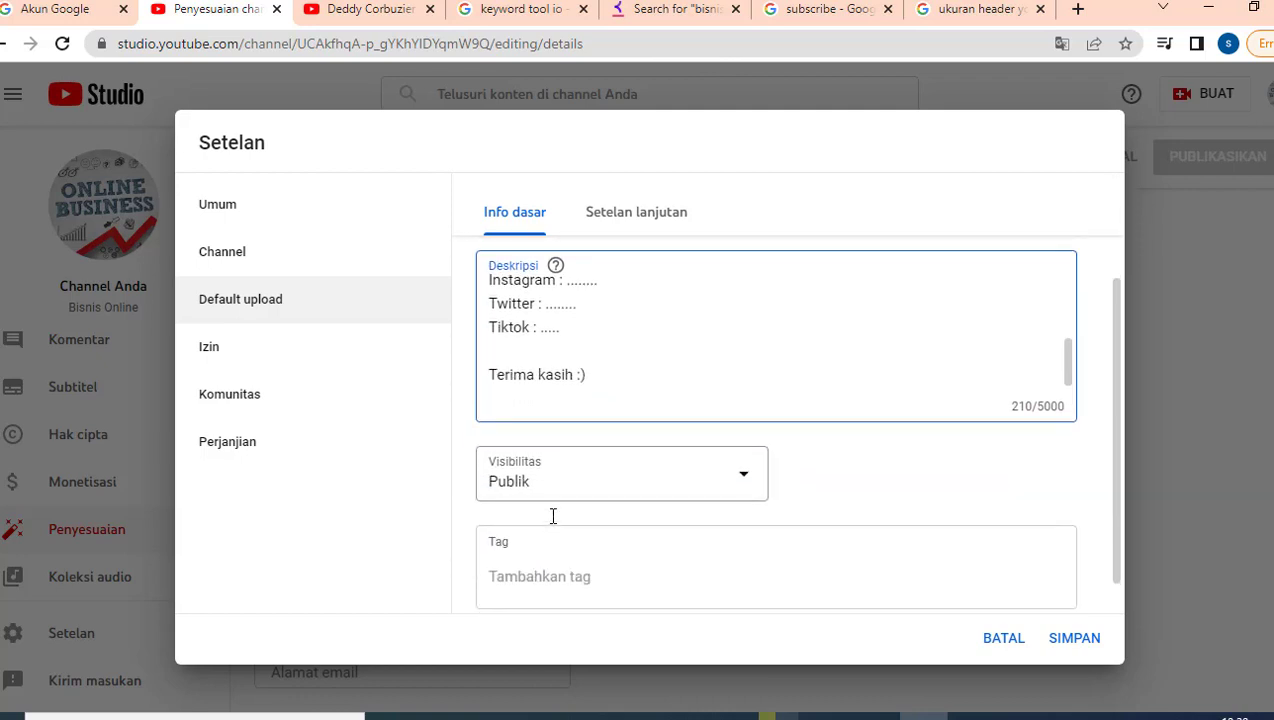
Step: Step through Setelan lanjutan, Izin, Komunitas and Perjanjian, then save all settings
left_click(617, 218)
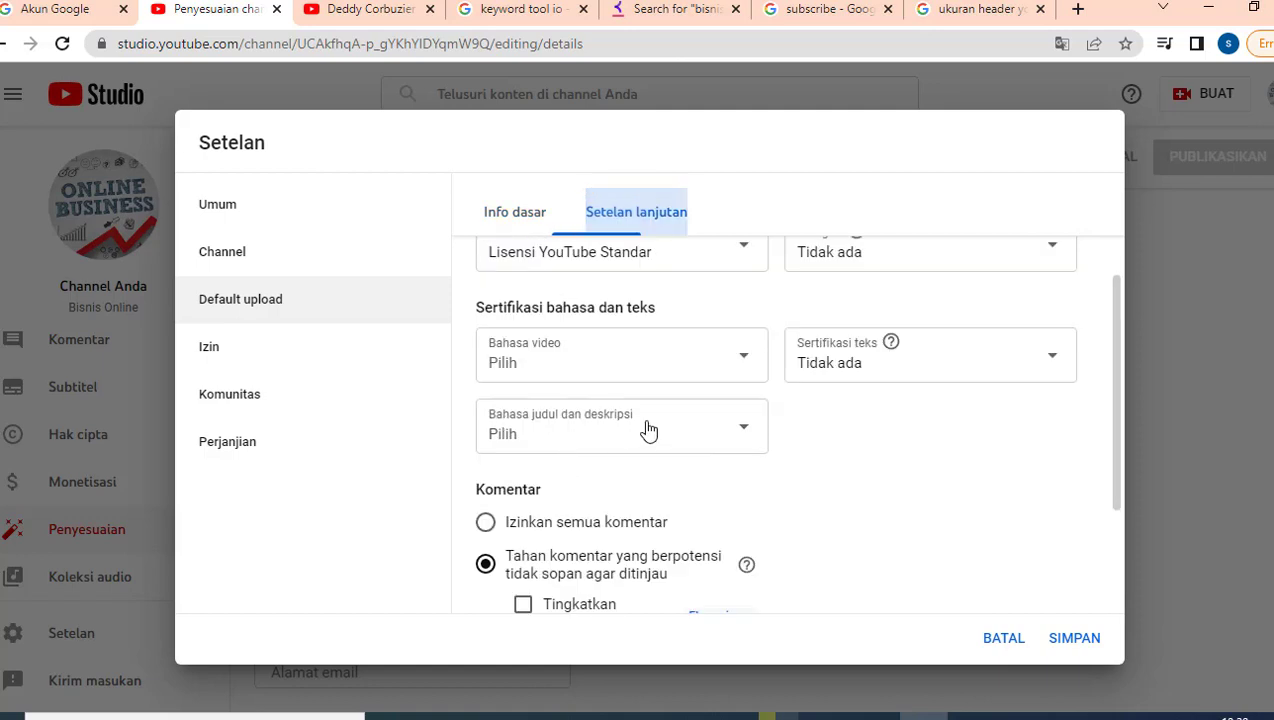
left_click(240, 354)
left_click(248, 403)
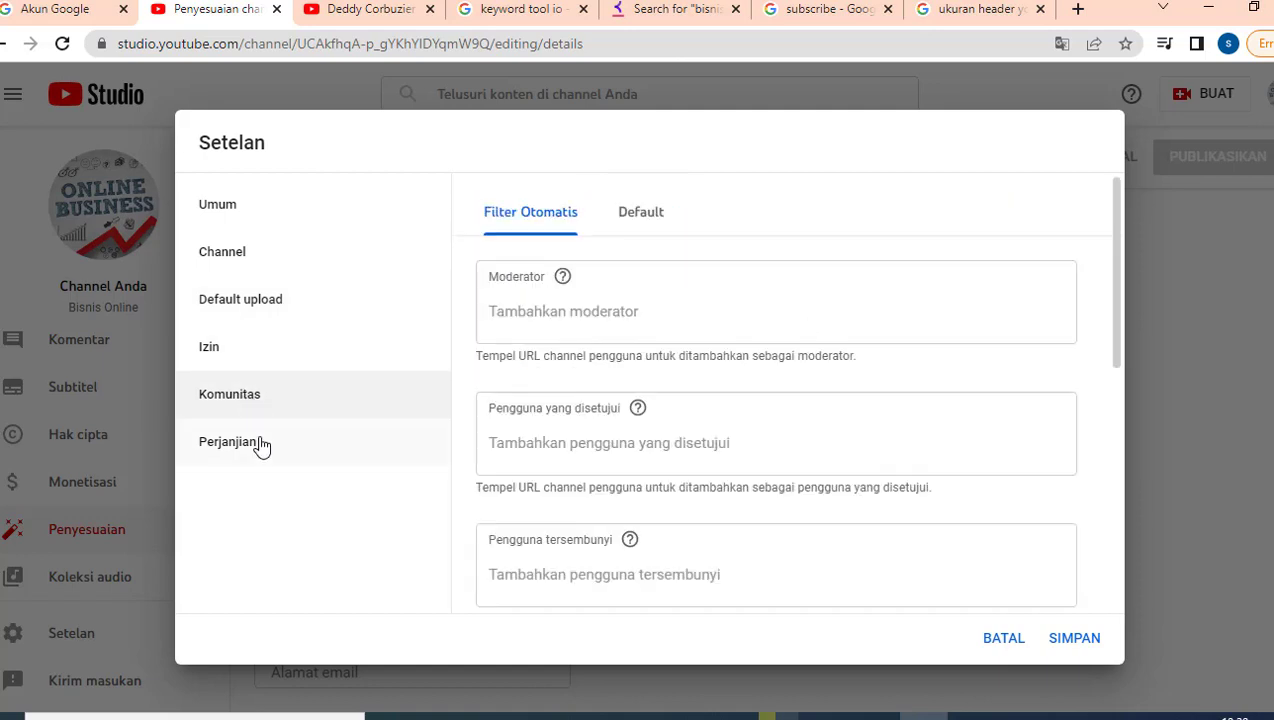
left_click(262, 446)
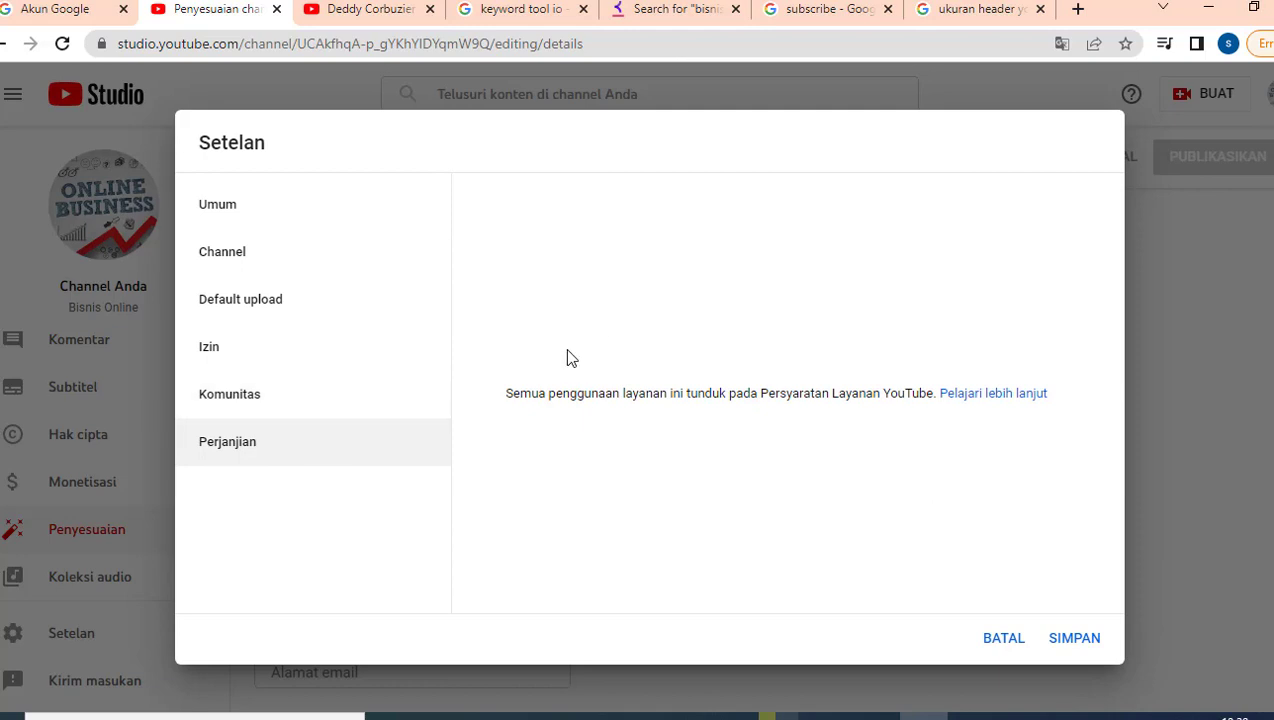
left_click(1074, 640)
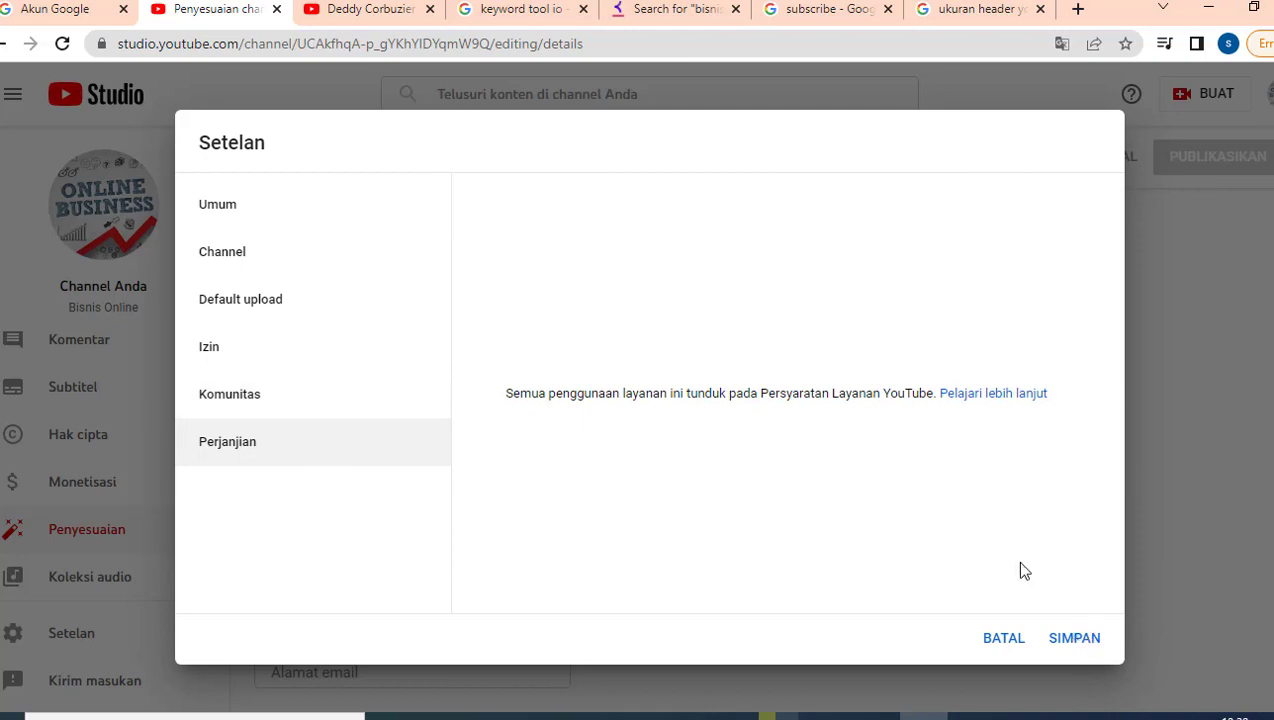